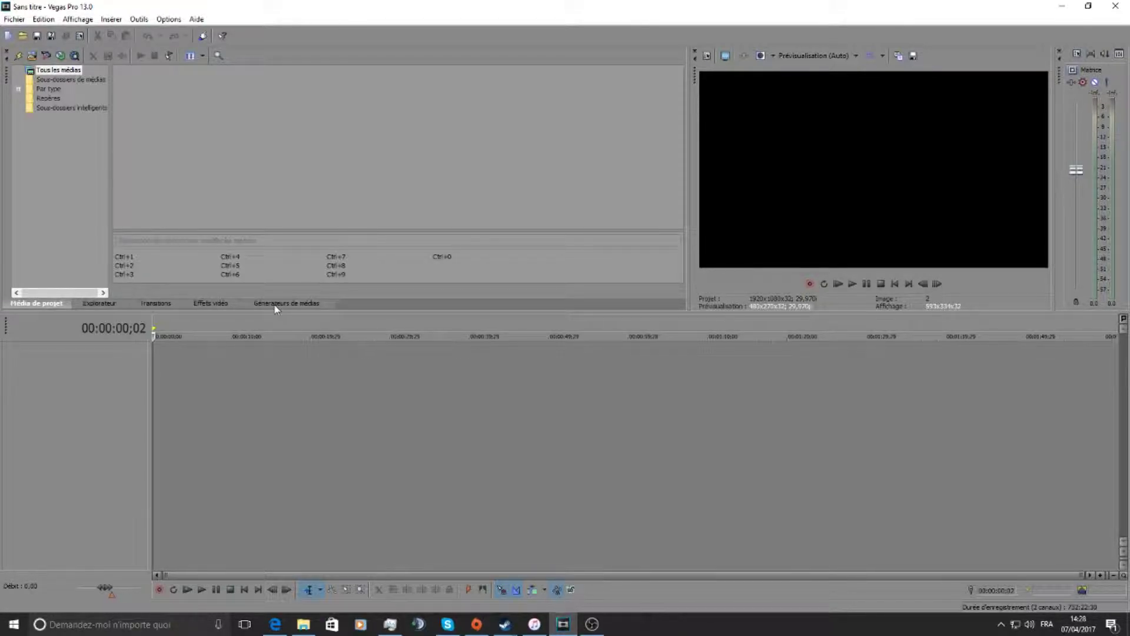
- Add a green (Vert) solid colour at the start of the timeline and extend it to about 54 seconds
left_click(293, 306)
left_click_drag(476, 94, 194, 383)
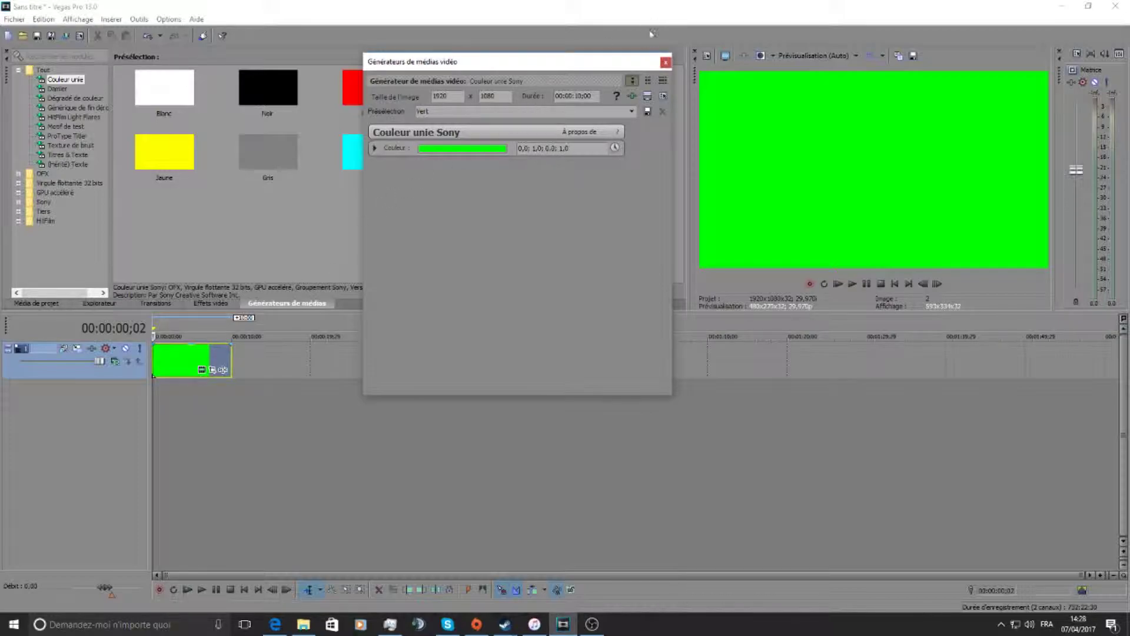
left_click(666, 62)
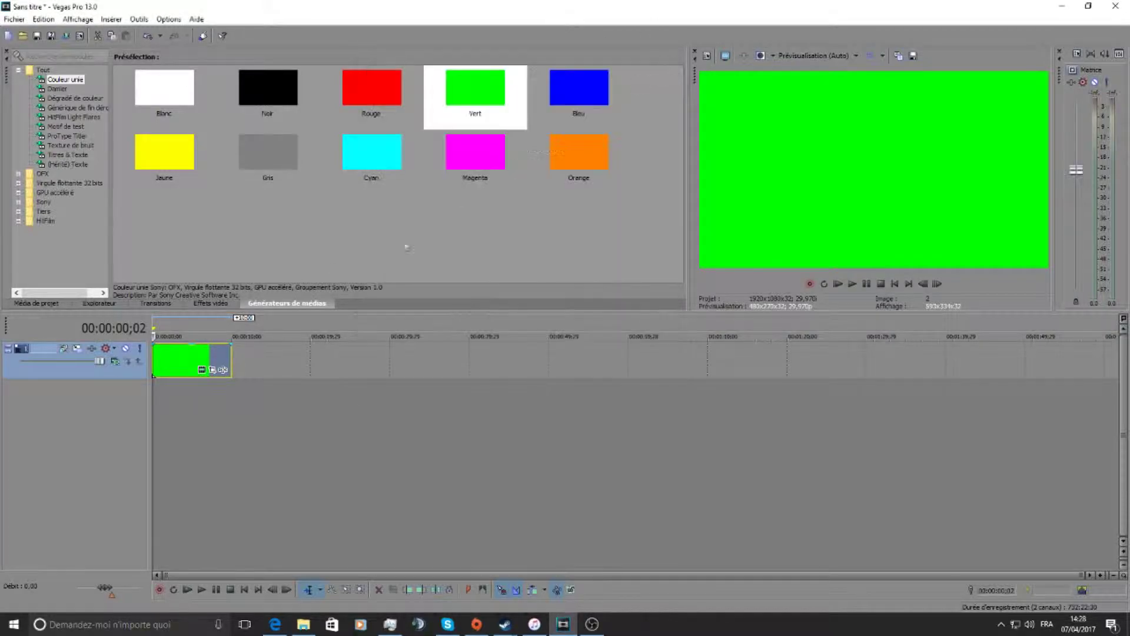
left_click_drag(230, 352, 584, 344)
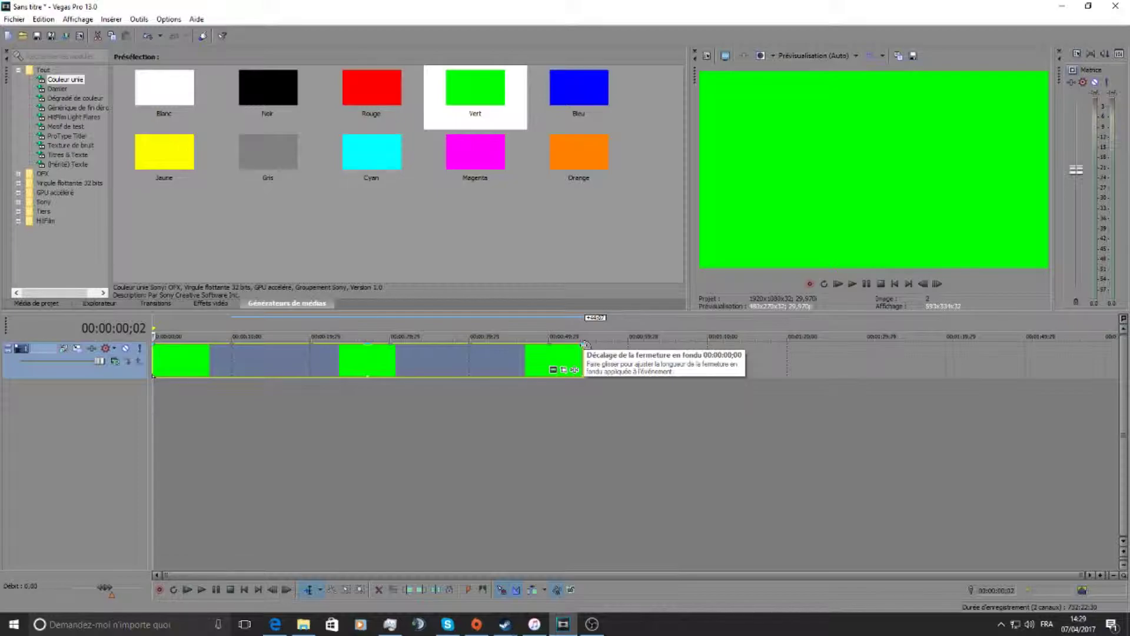
- Add a white (Blanc) solid colour on a track above the green one and extend it to the green event's end
left_click_drag(207, 98, 168, 338)
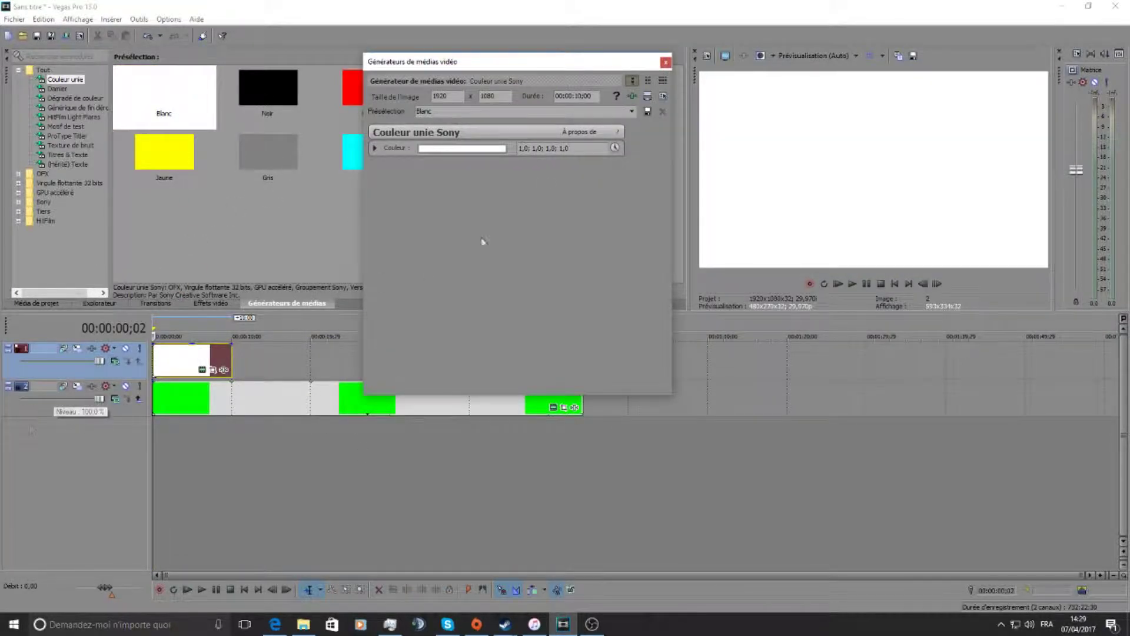
left_click(665, 62)
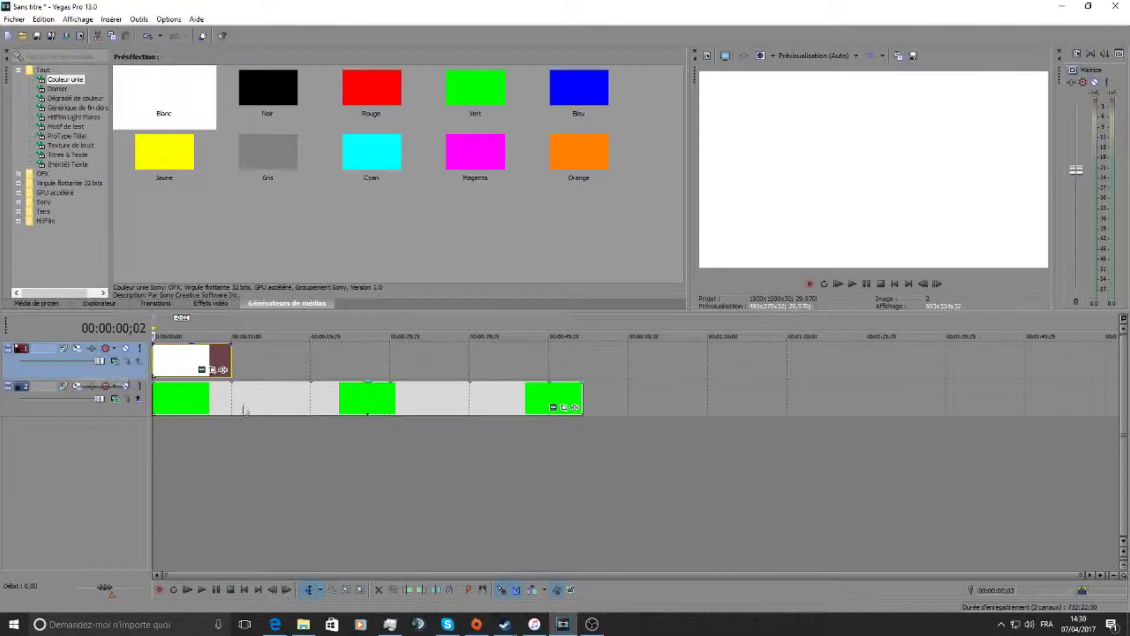
left_click_drag(230, 360, 671, 366)
left_click_drag(589, 369, 583, 369)
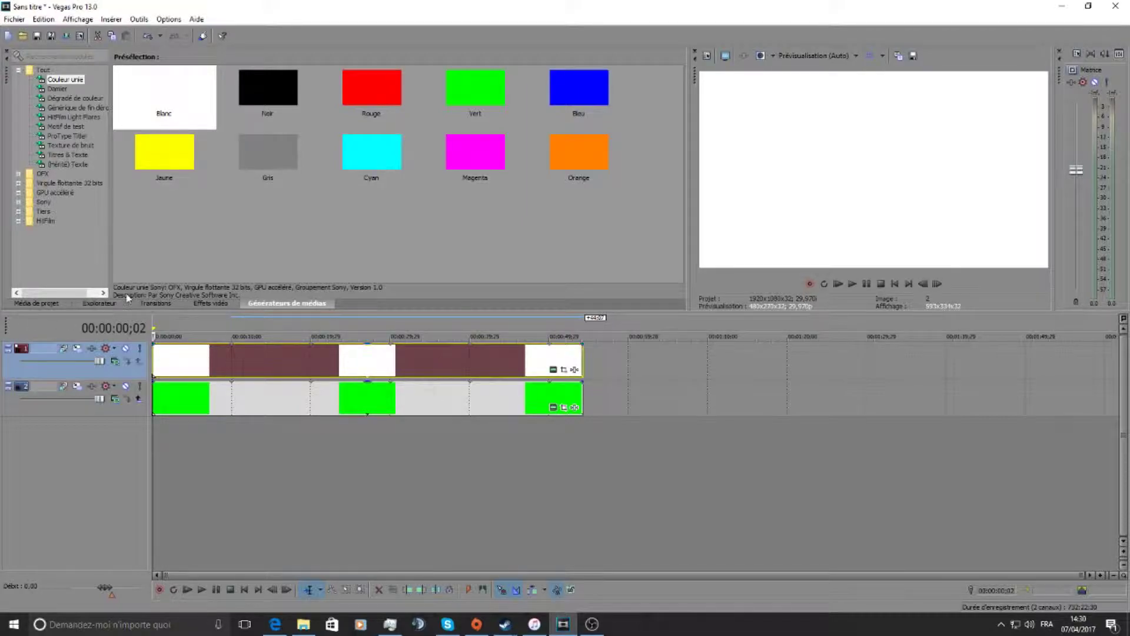
- Open pan/crop for the white event near the timeline start and shrink its crop frame to about 1840 × 1035
left_click(155, 337)
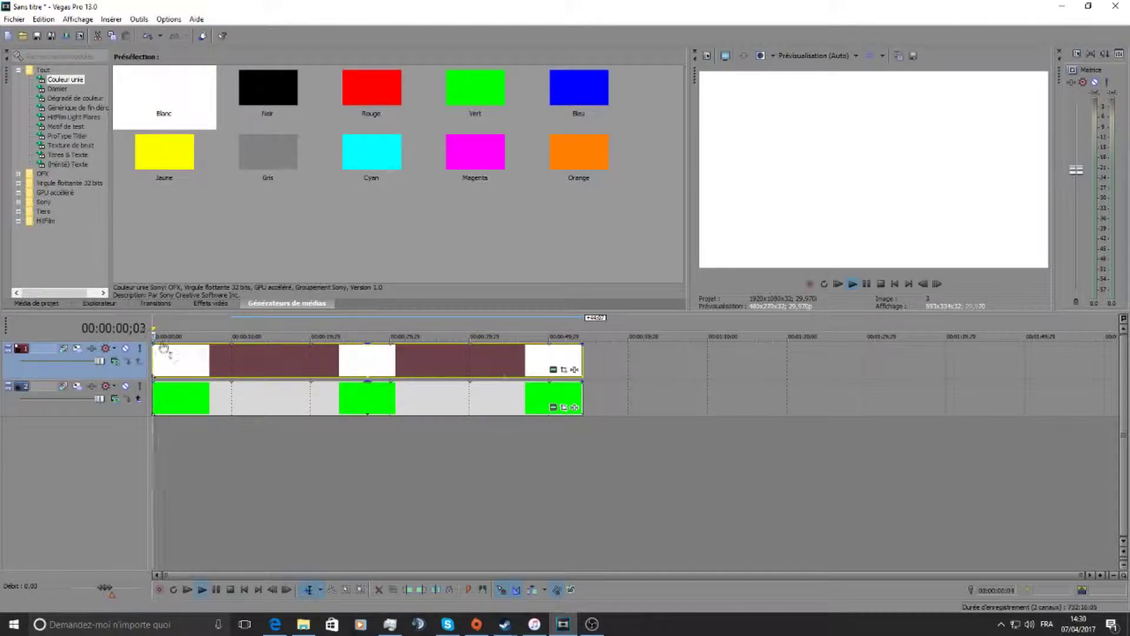
left_click(564, 370)
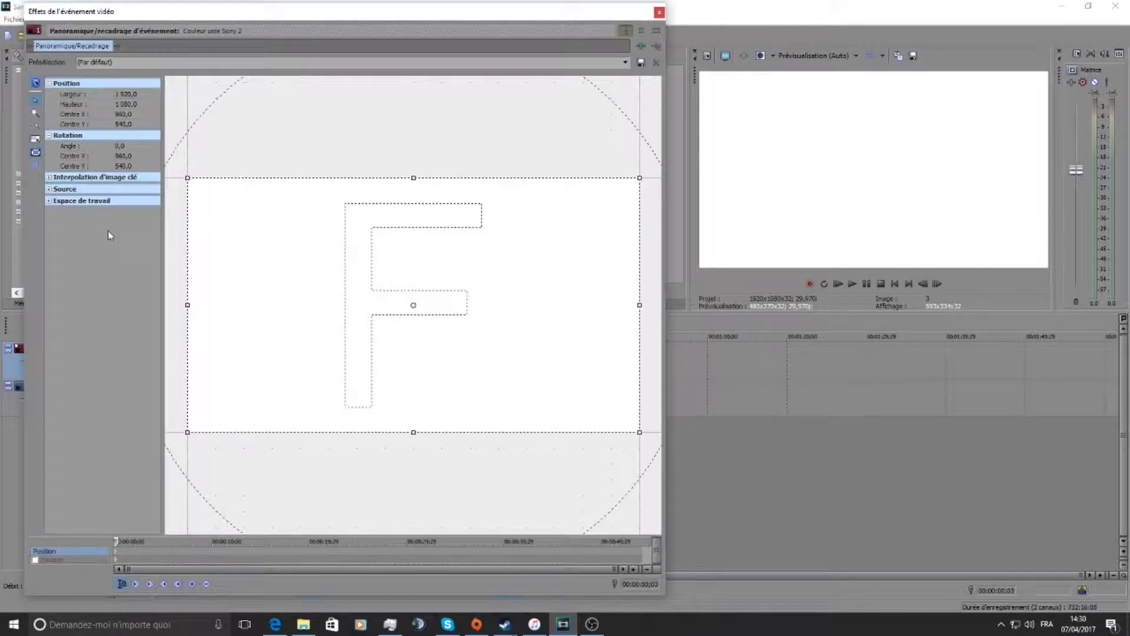
mouse_move(414, 296)
left_mouse_down()
mouse_move(429, 295)
mouse_move(438, 269)
mouse_move(459, 307)
mouse_move(448, 272)
mouse_move(439, 298)
mouse_move(415, 299)
left_mouse_up()
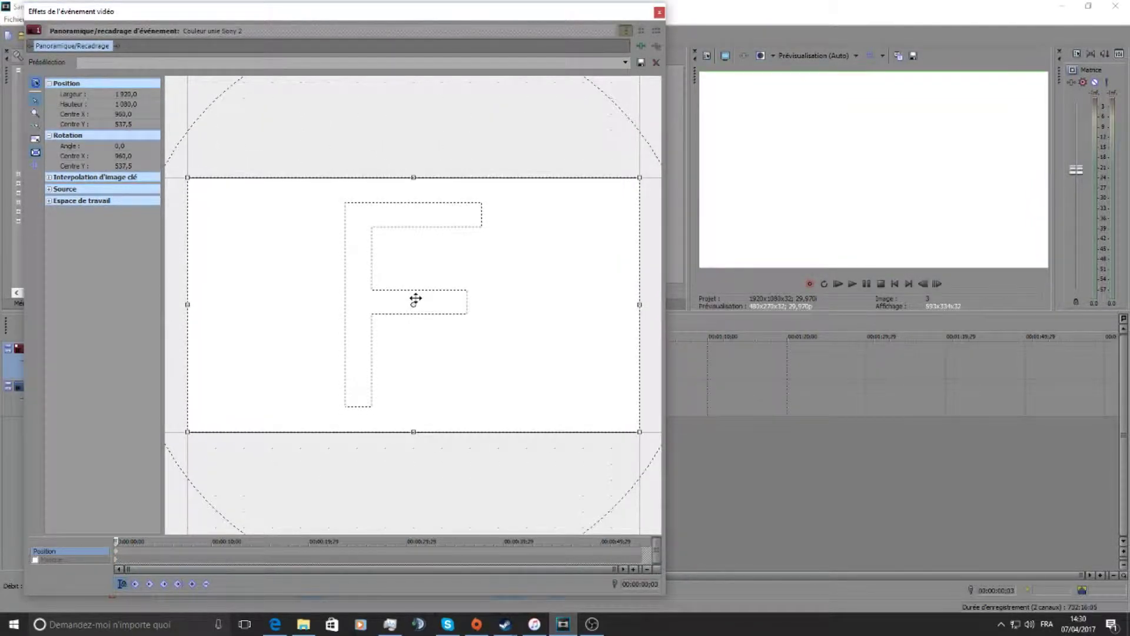
mouse_move(640, 177)
left_mouse_down()
mouse_move(629, 184)
mouse_move(646, 164)
mouse_move(630, 180)
left_mouse_up()
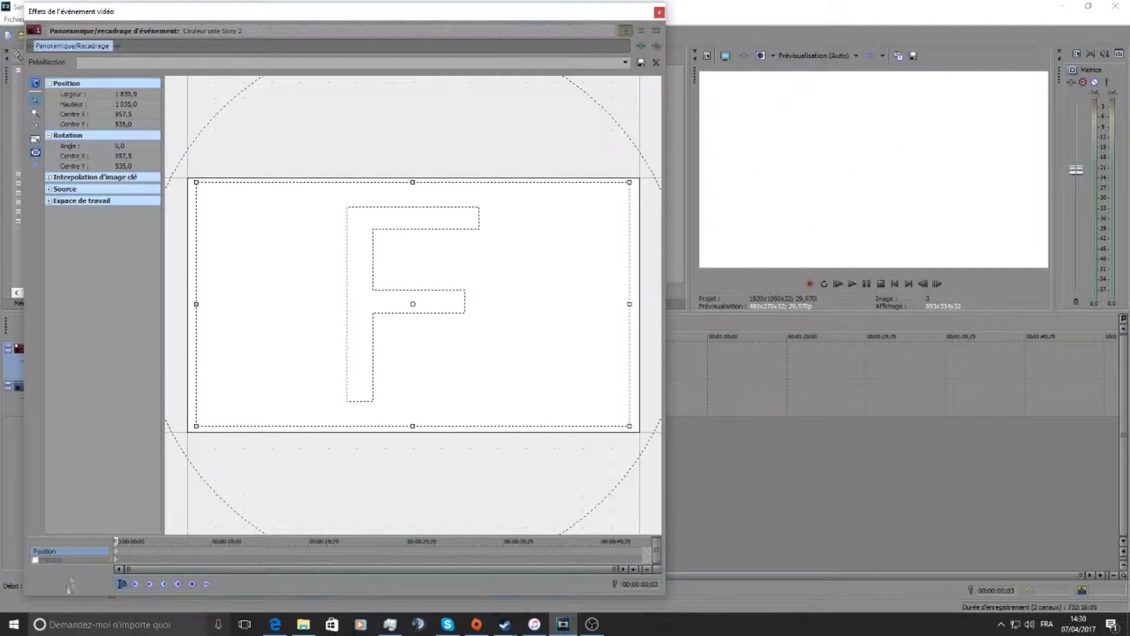
- Enable the white event's mask and draw two tall rectangular masks, one covering each half of the frame and overlapping at the centre
left_click(34, 560)
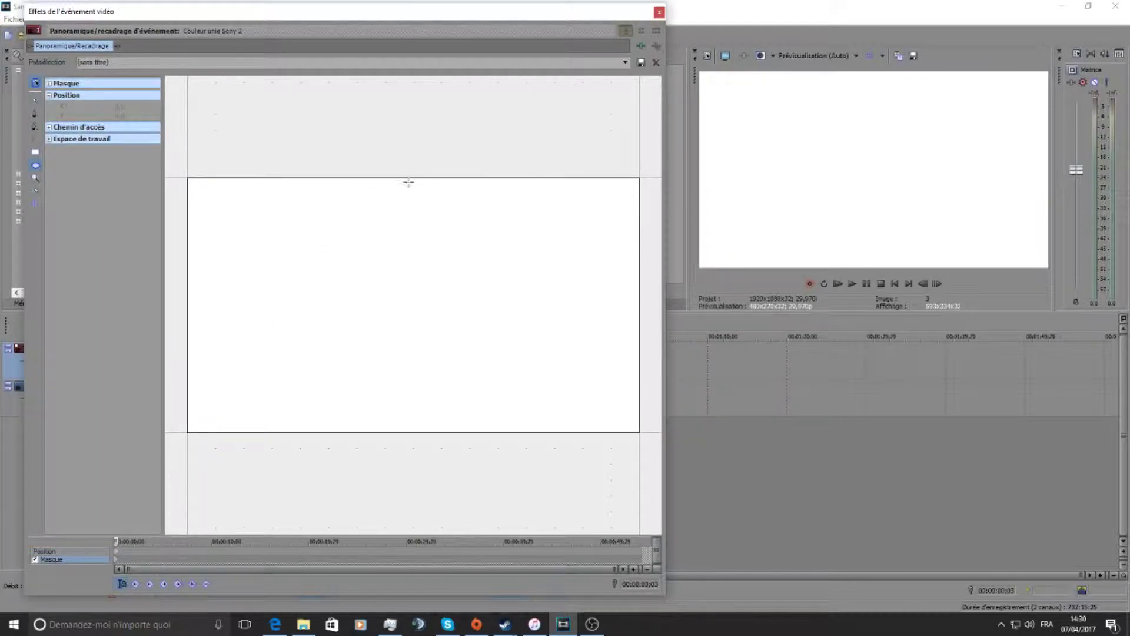
left_click_drag(410, 163, 168, 488)
key("ctrl+z")
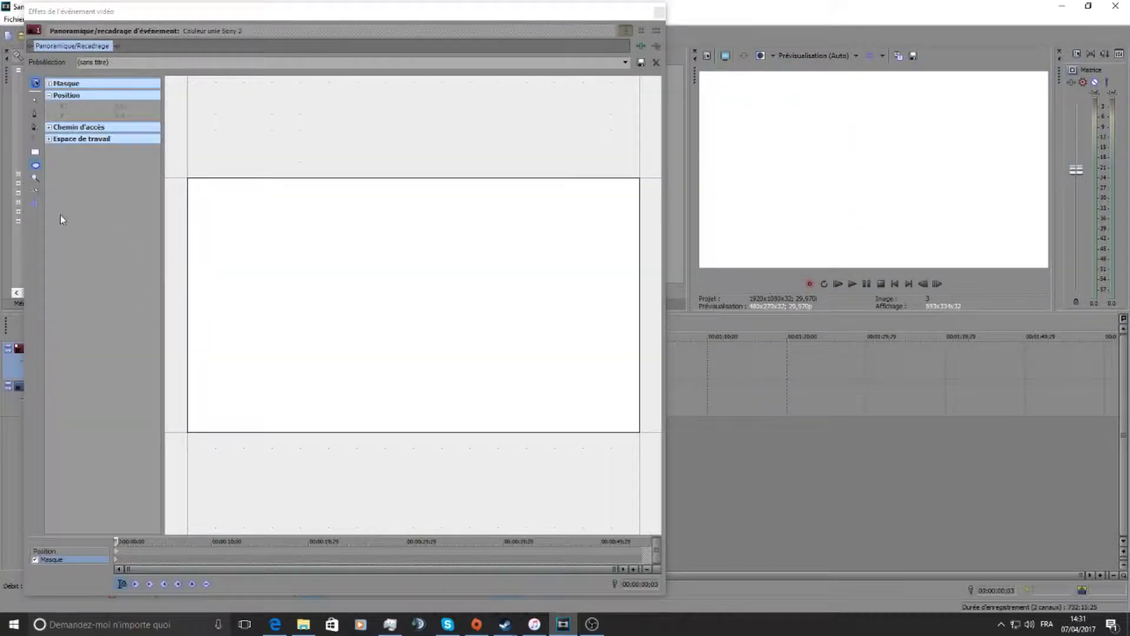
left_click(35, 160)
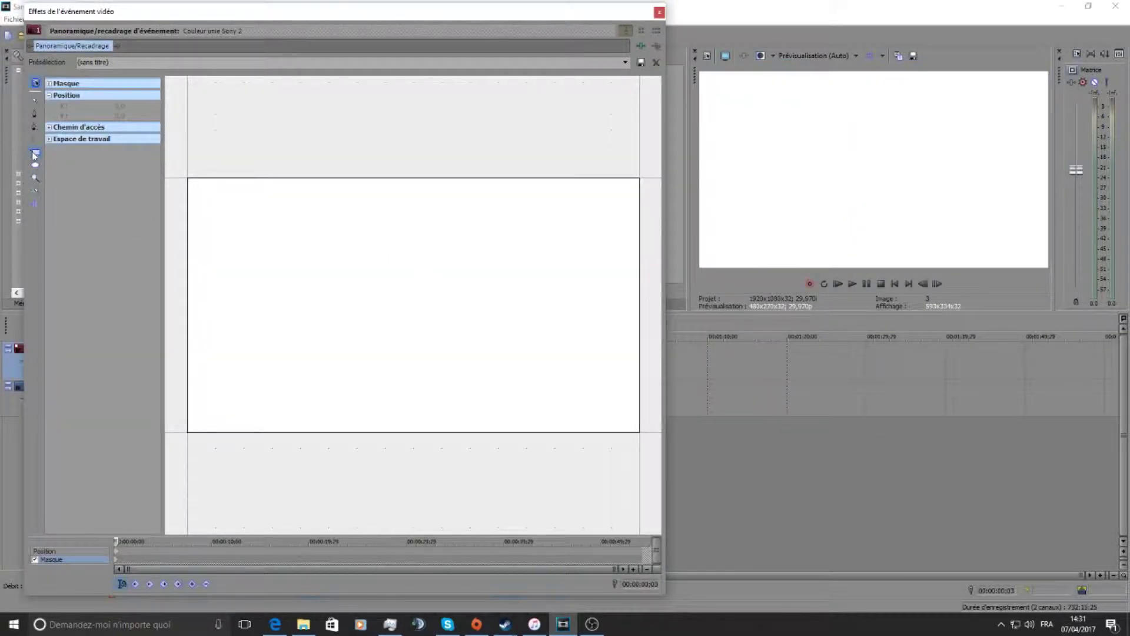
left_click(35, 152)
mouse_move(395, 128)
left_mouse_down()
mouse_move(369, 258)
mouse_move(297, 468)
mouse_move(171, 502)
left_mouse_up()
left_click_drag(397, 313, 422, 312)
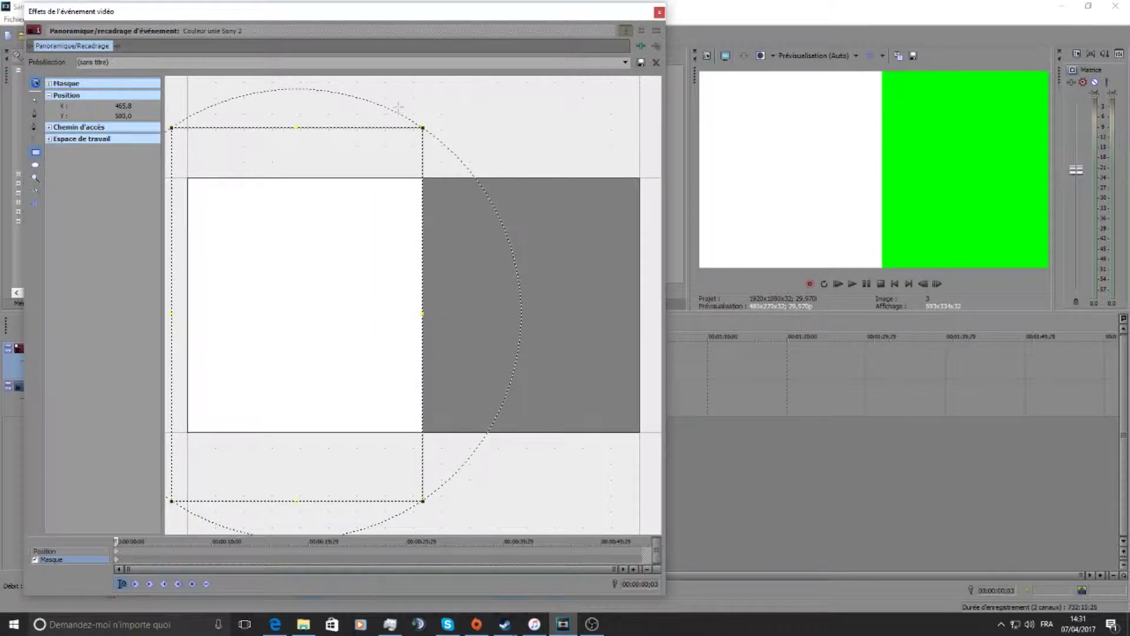
left_click_drag(414, 110, 642, 510)
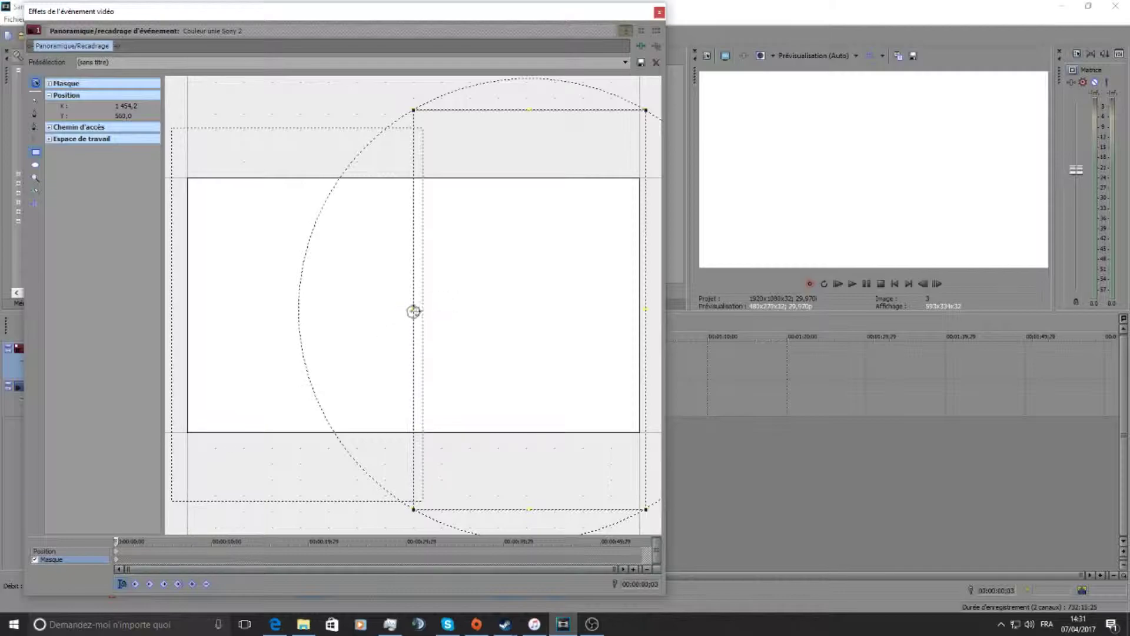
- Narrow both rectangular masks to thin strips just outside the frame's left and right edges, uncovering the green
left_click(537, 312)
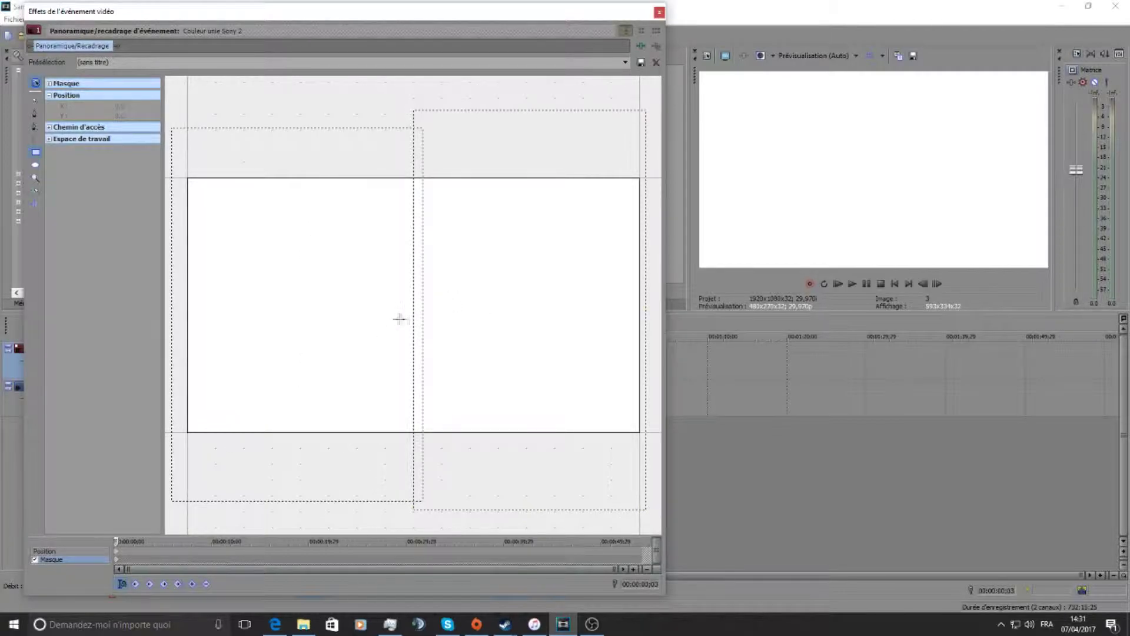
left_click_drag(413, 322, 644, 307)
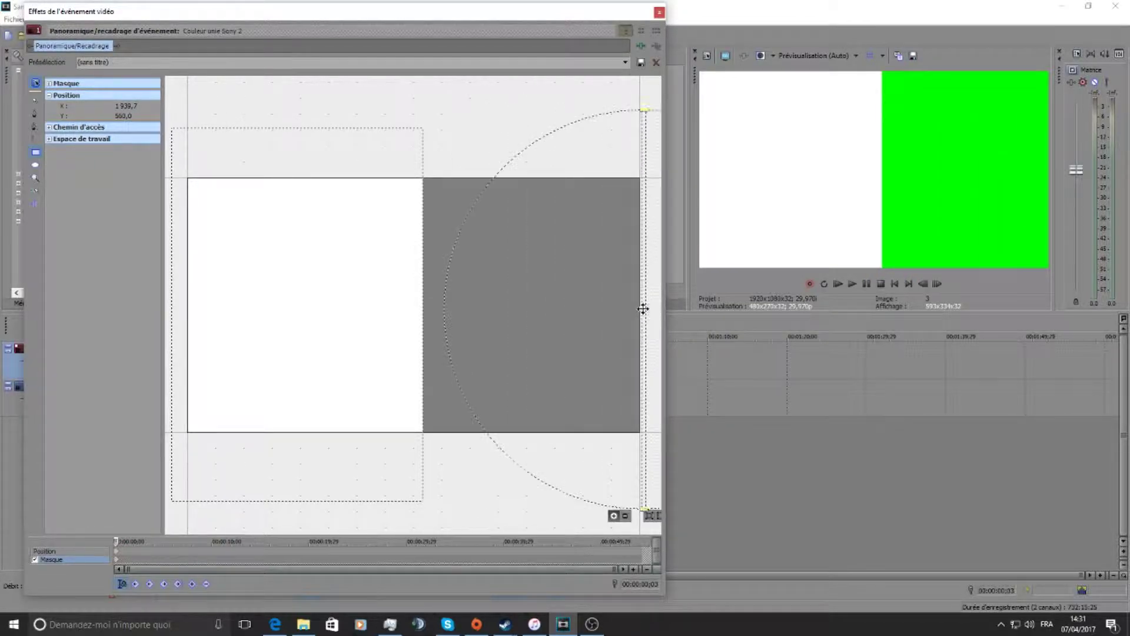
left_click(423, 317)
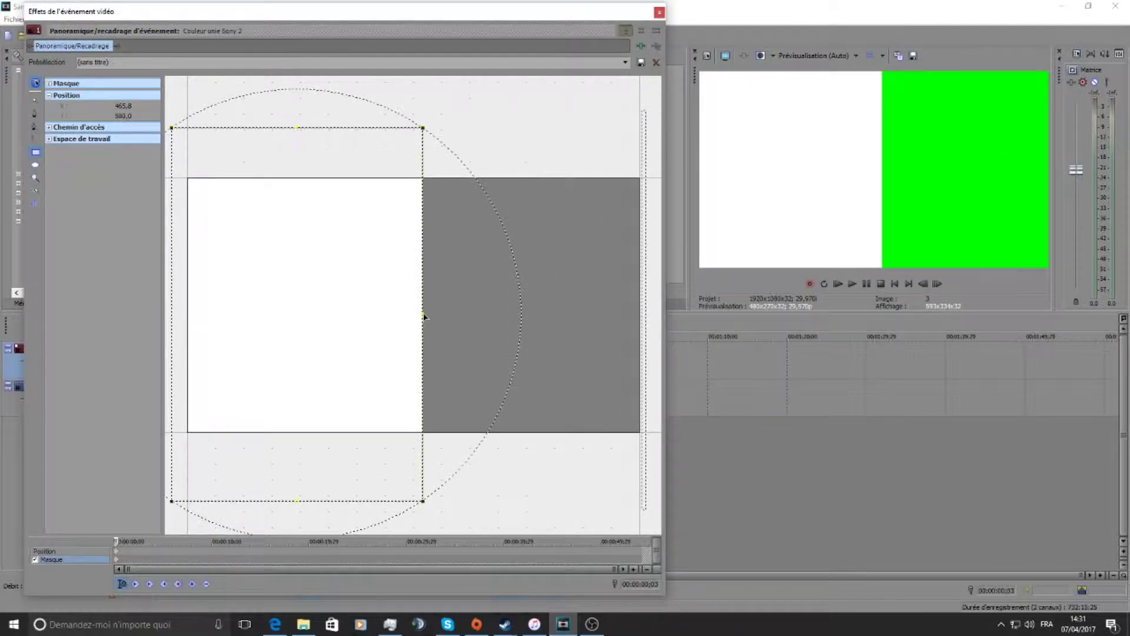
left_click_drag(421, 317, 179, 313)
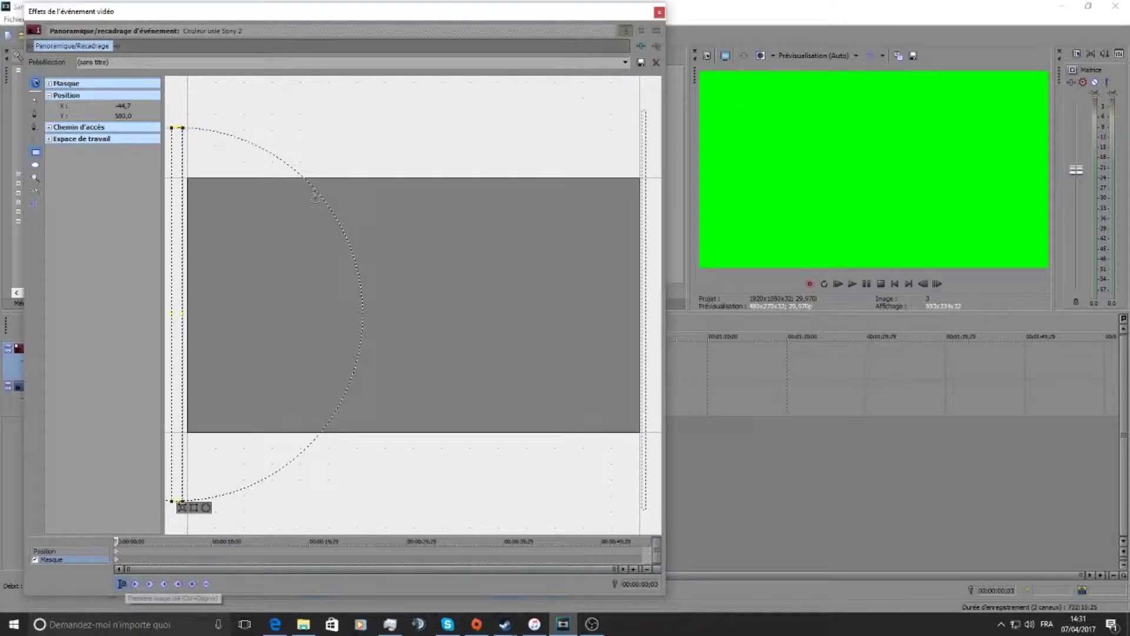
- At 00:00:01;03 on the mask timeline, widen both strips inward until they overlap at the frame's centre, and close the event effects
left_click_drag(375, 14, 707, 40)
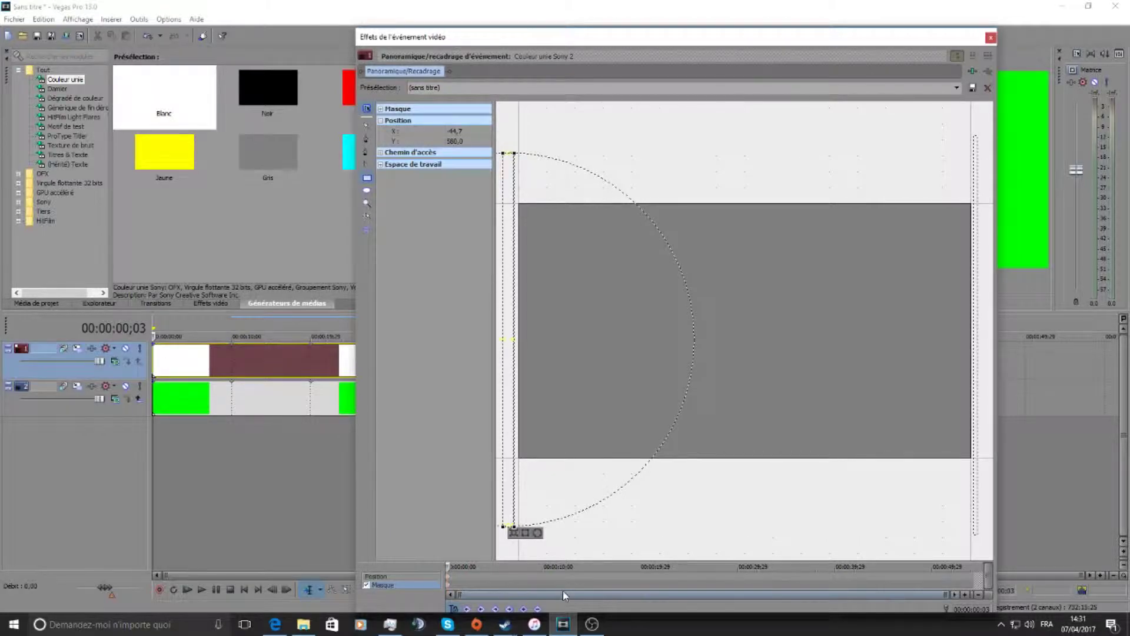
left_click(480, 581)
left_click(511, 579)
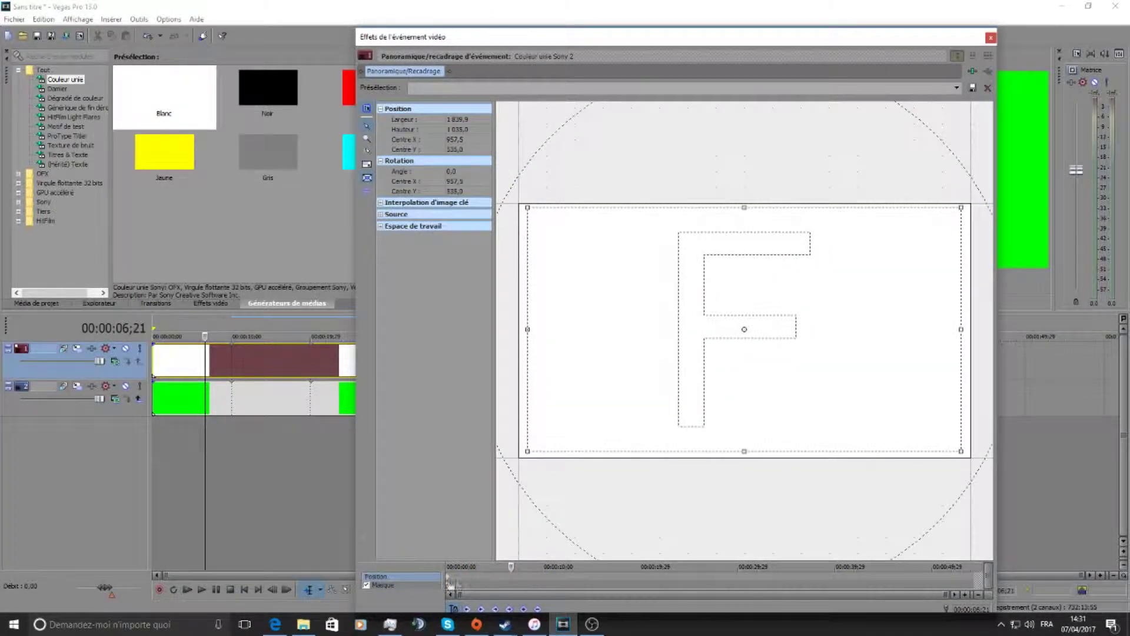
left_click(453, 580)
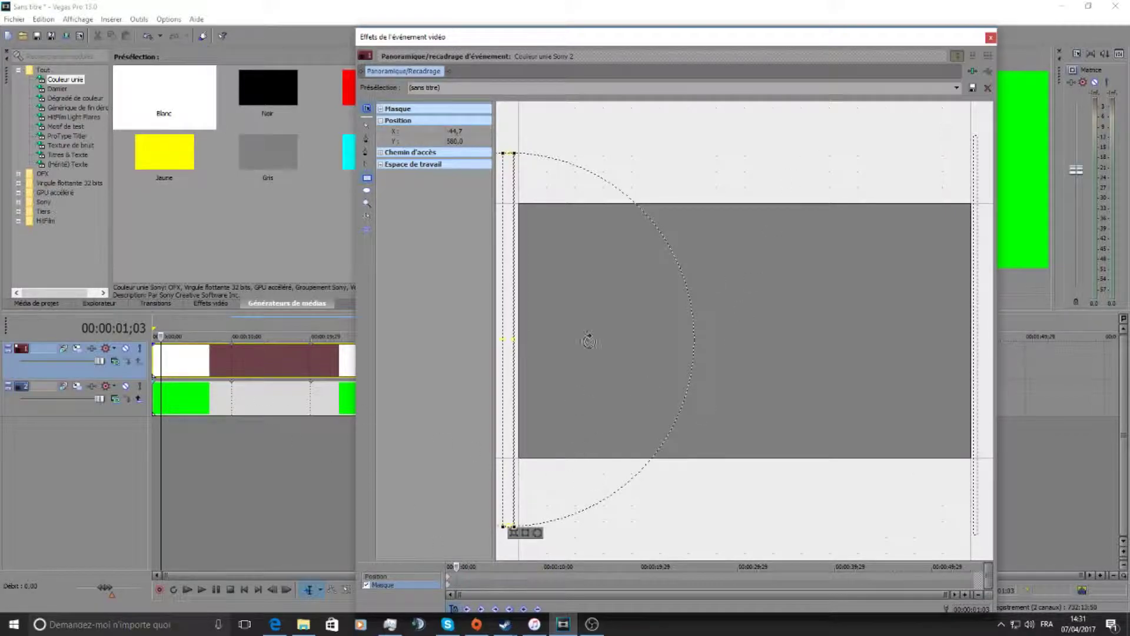
left_click_drag(649, 43, 422, 27)
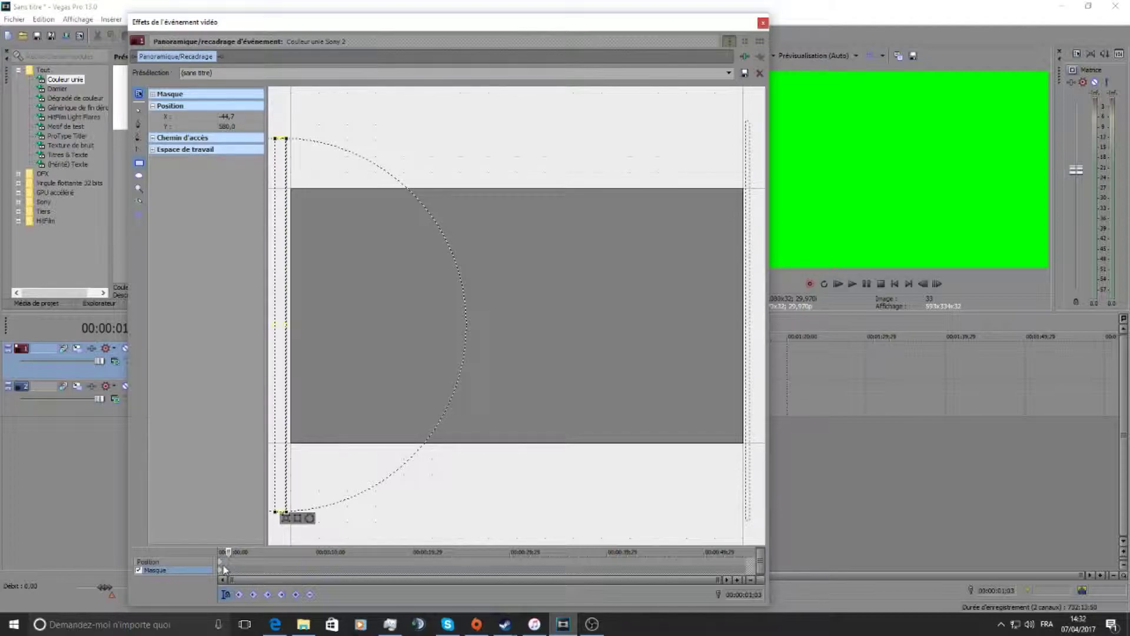
left_click_drag(286, 323, 519, 304)
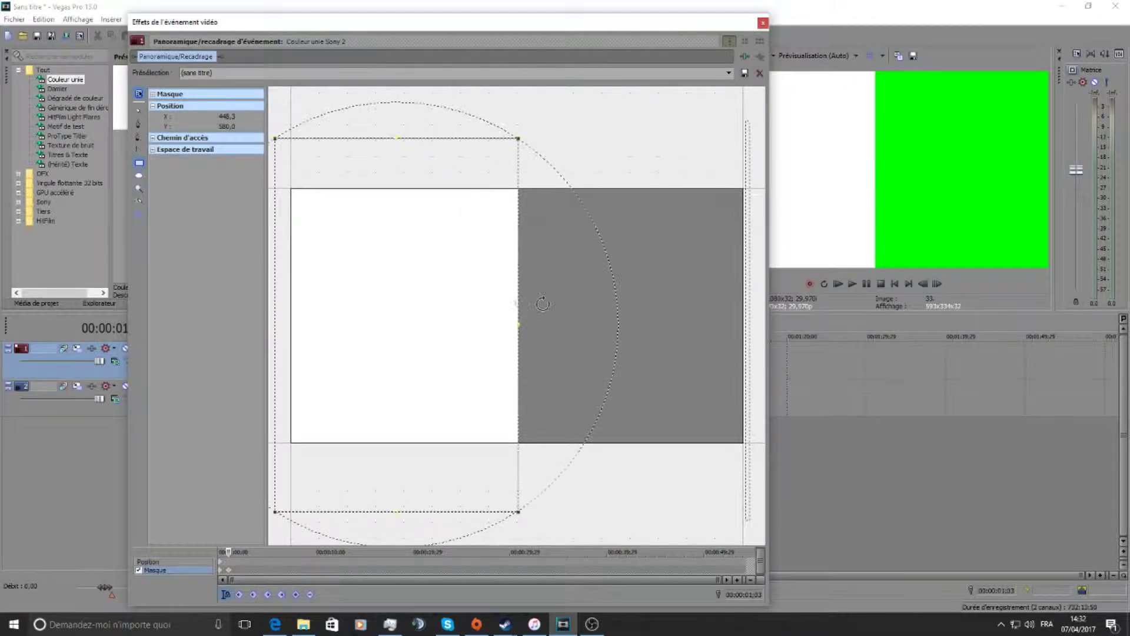
left_click(745, 314)
left_click_drag(746, 313, 511, 306)
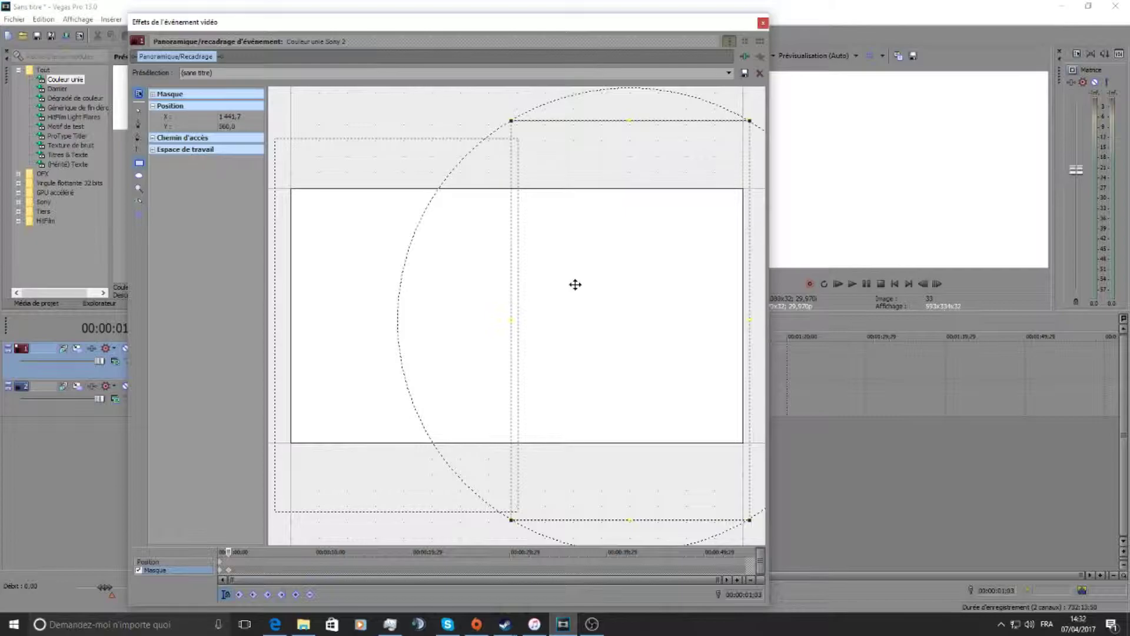
left_click(763, 23)
- Preview the mask animation from the start of the timeline, pausing partway to check how the white panels close over the green
key("ctrl+Home")
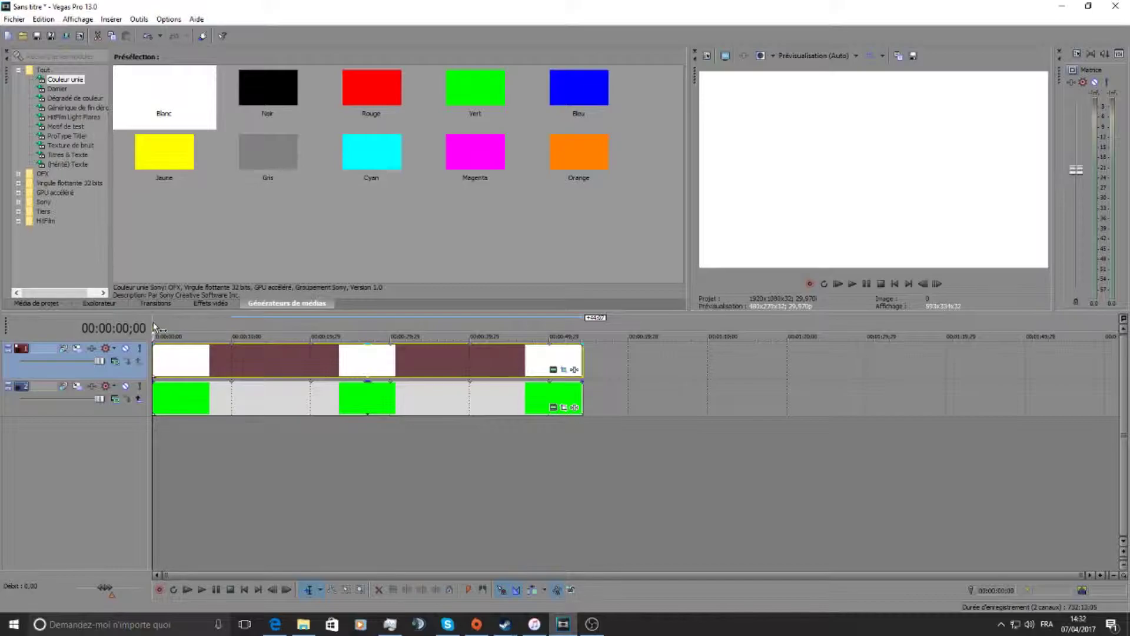
left_click(866, 287)
scroll(193, 383, "up", 5)
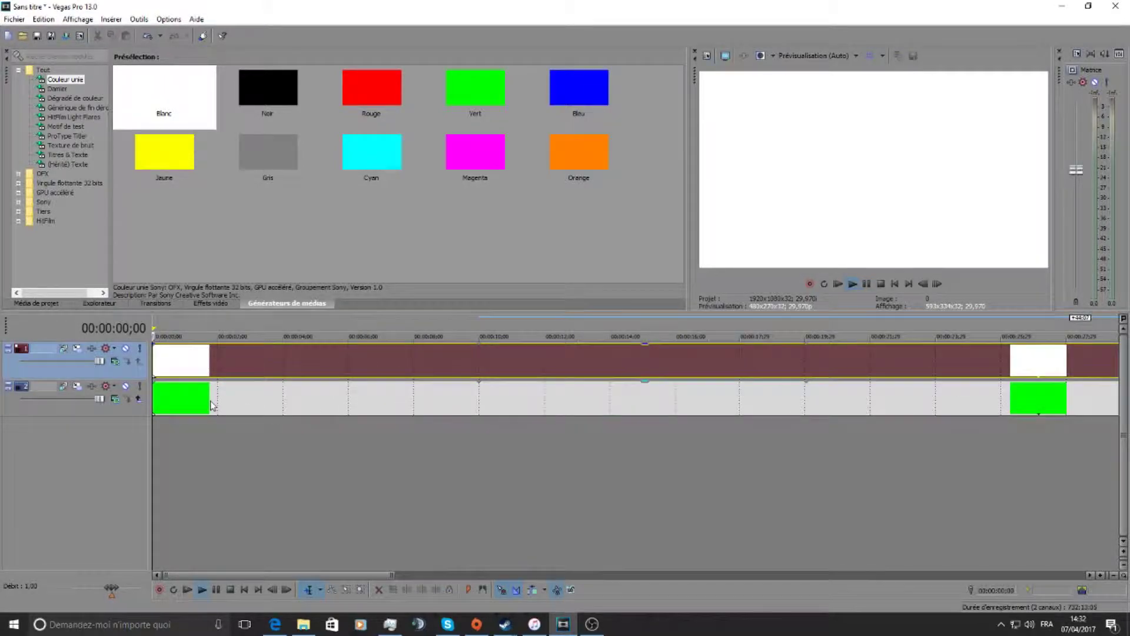
left_click(866, 284)
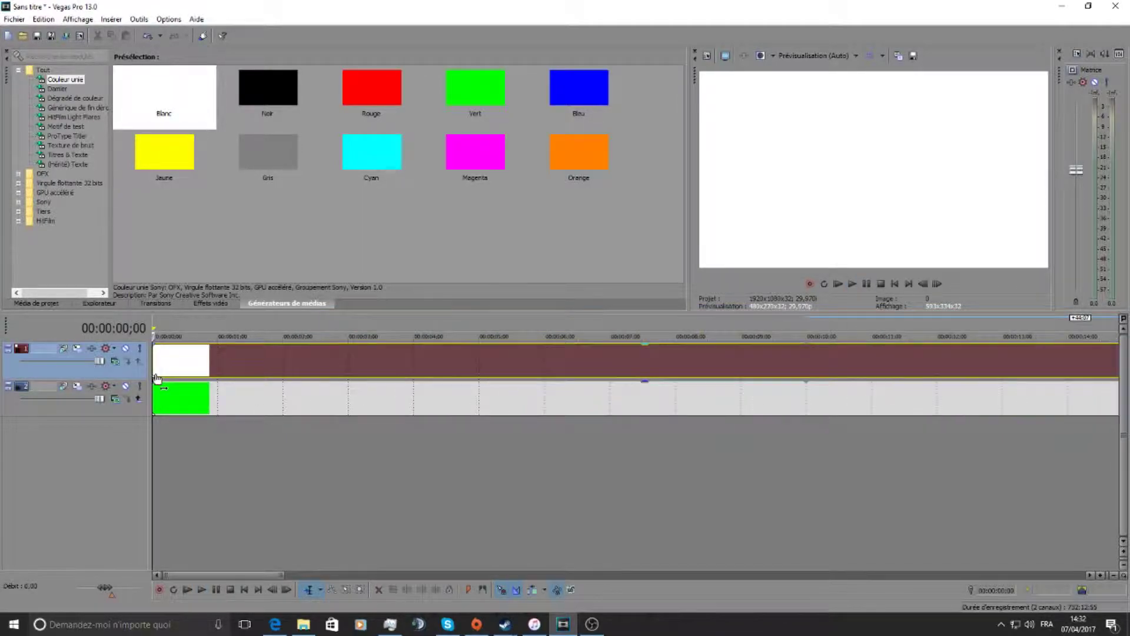
left_click(852, 284)
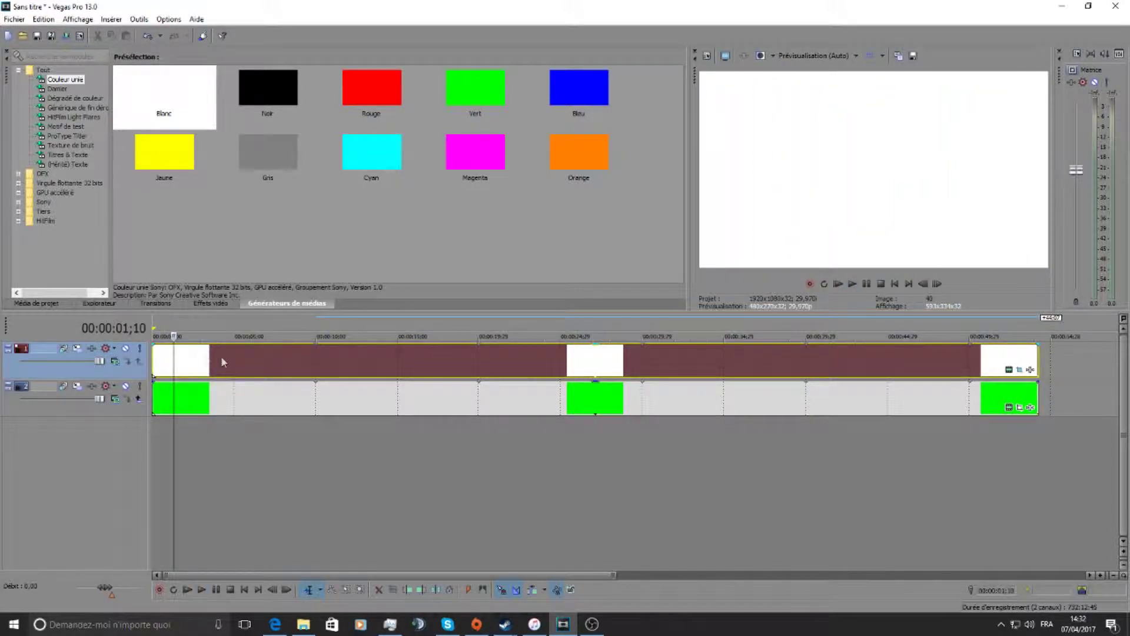
left_click(155, 325)
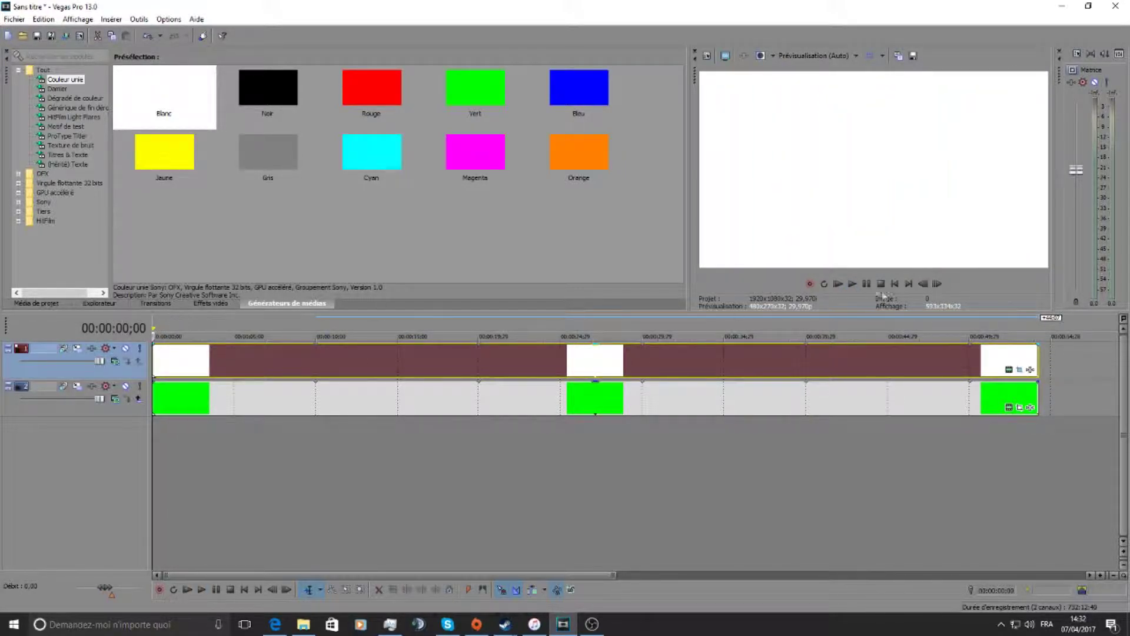
left_click(851, 284)
left_click(853, 284)
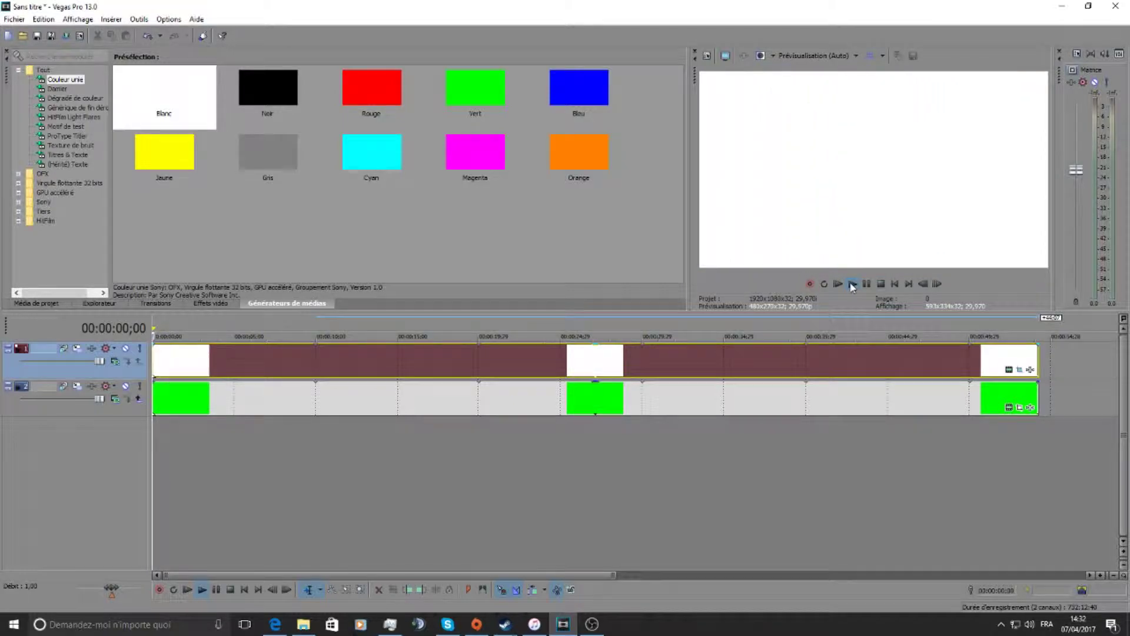
left_click(860, 286)
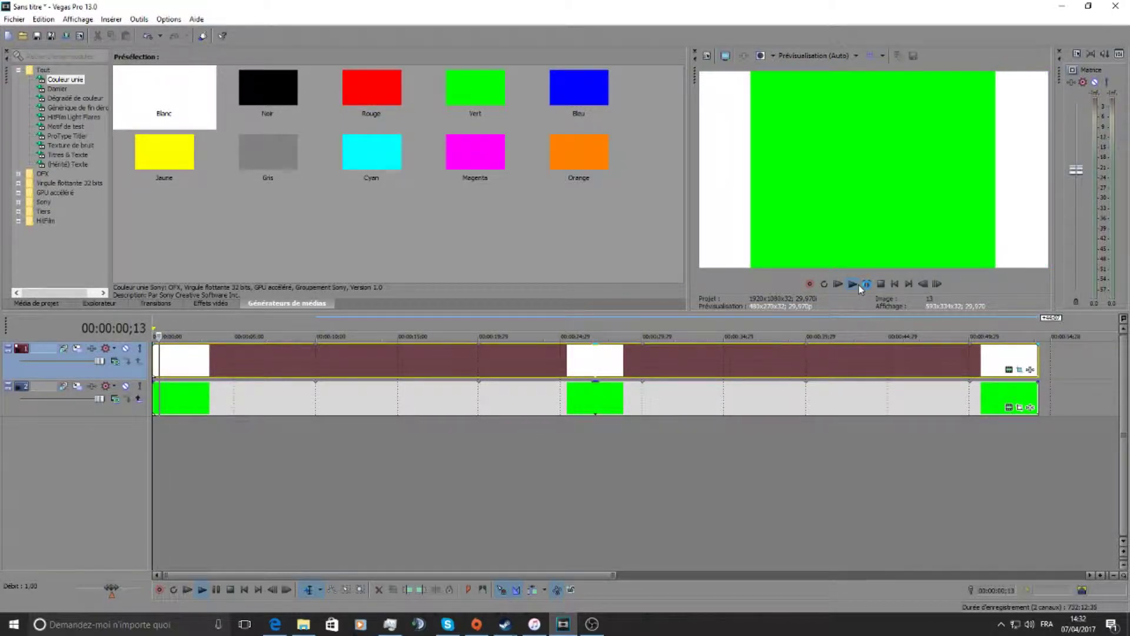
left_click(859, 285)
left_click(859, 285)
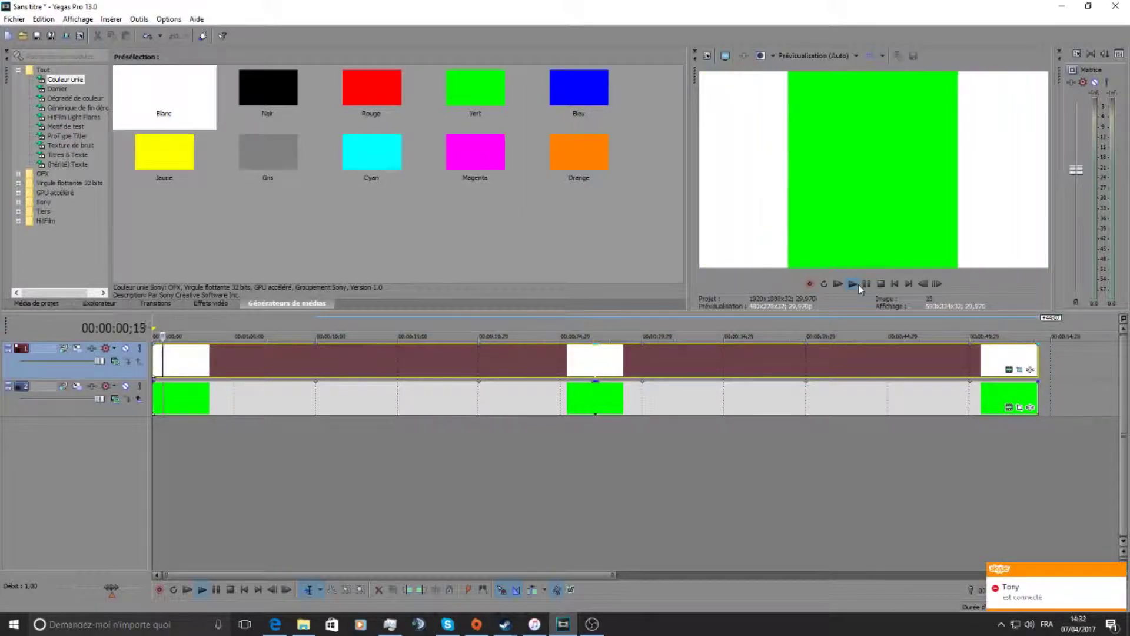
left_click(860, 282)
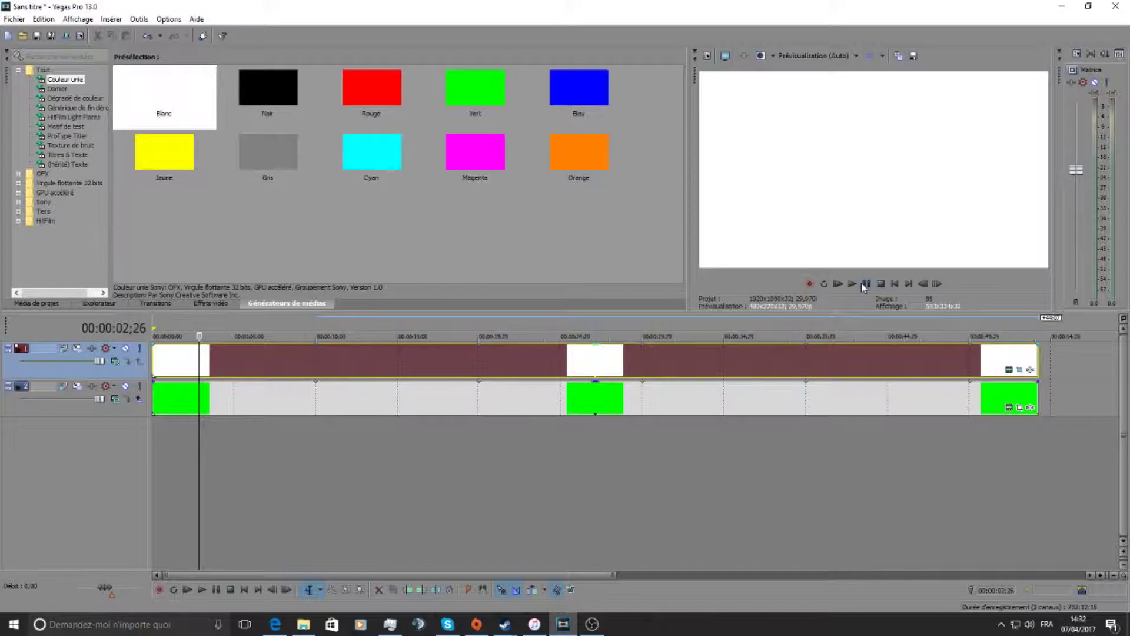
- Shift the white event's closing mask keyframe slightly beyond 00:00:01;03 so the panels close more slowly, and close the event effects
left_click(154, 321)
left_click(1009, 369)
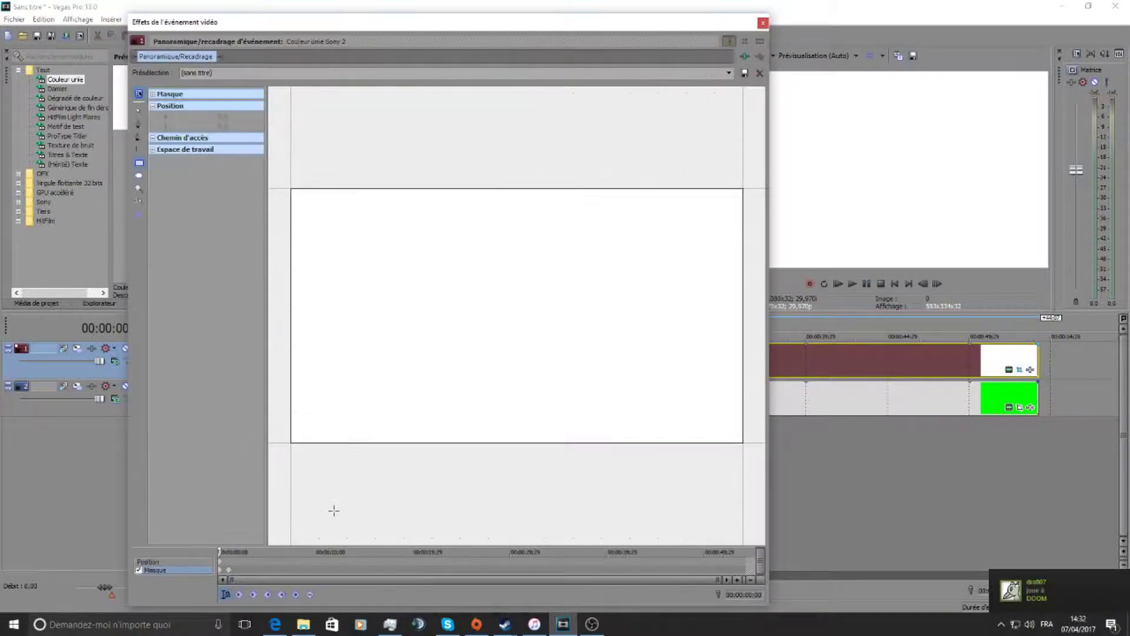
left_click(230, 575)
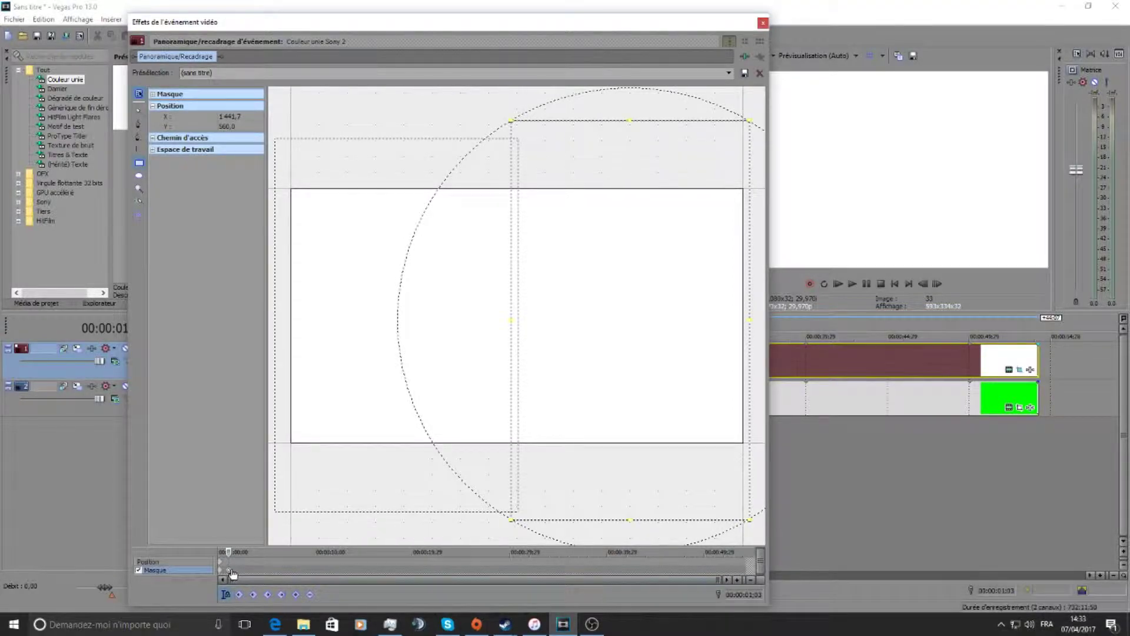
left_click(234, 574)
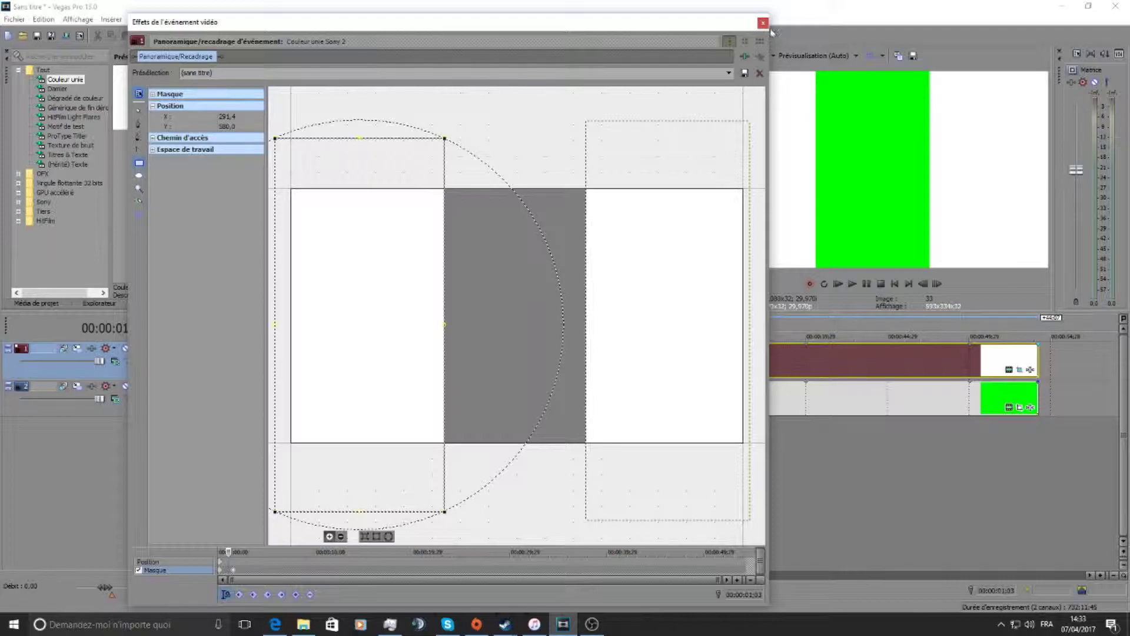
left_click(763, 23)
- Preview the retimed mask animation from the start of the timeline and place a marker at 00:00:01;23
left_click(157, 323)
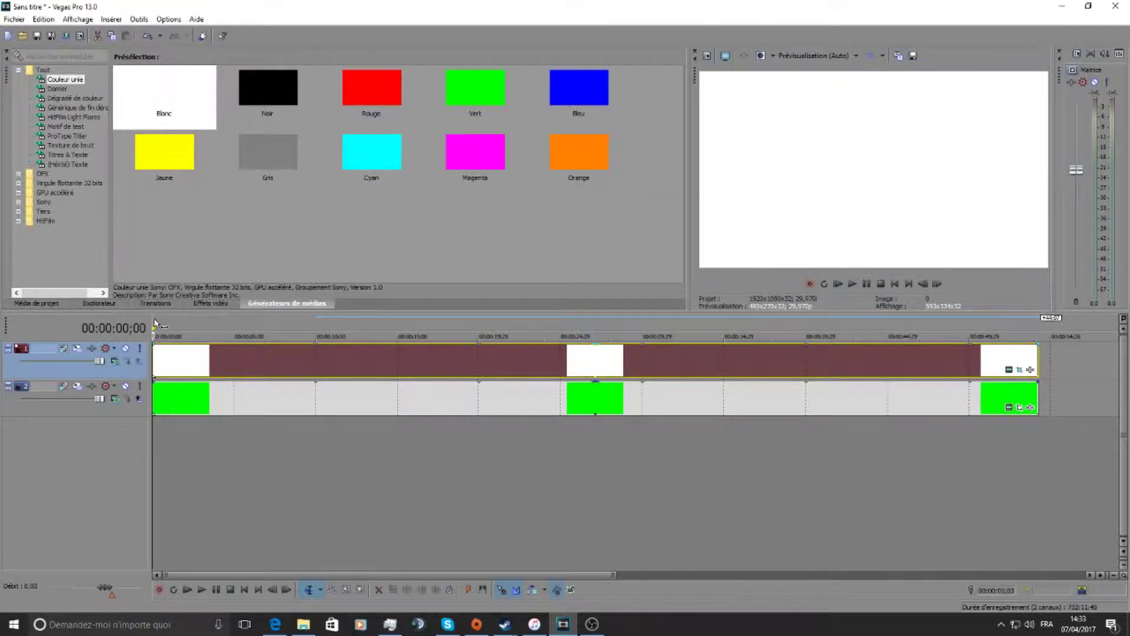
left_click(863, 286)
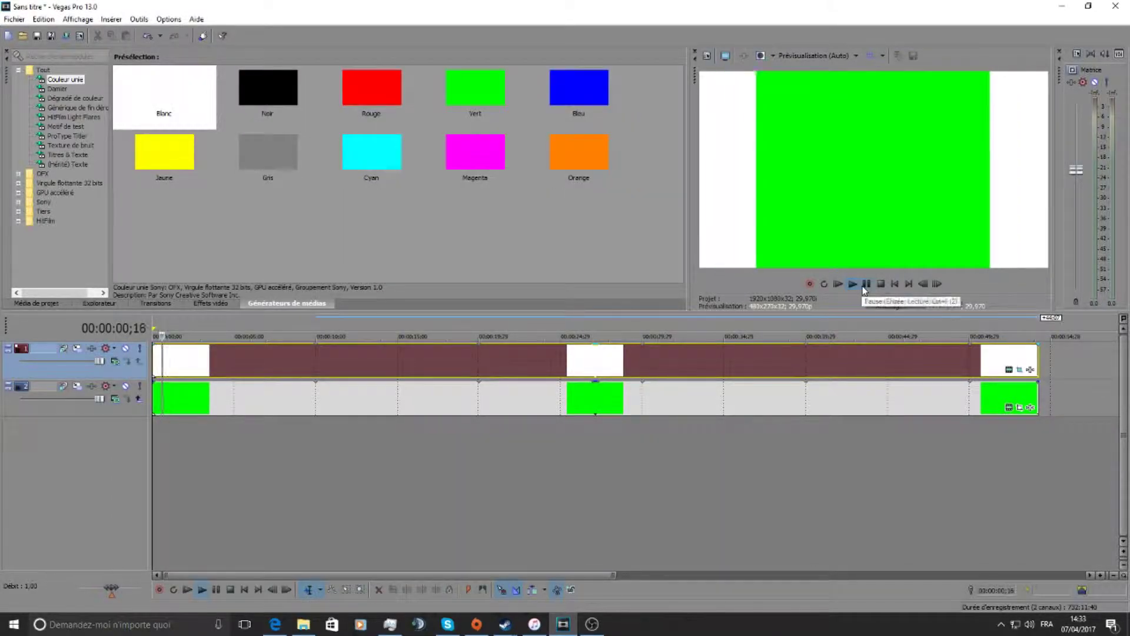
left_click(865, 286)
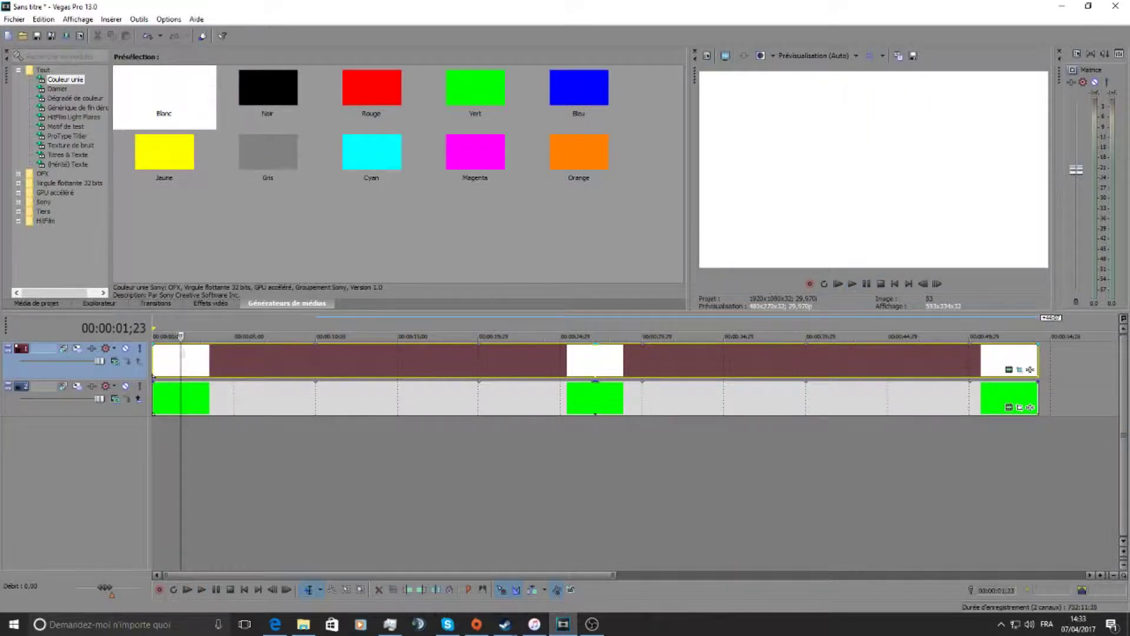
key("m")
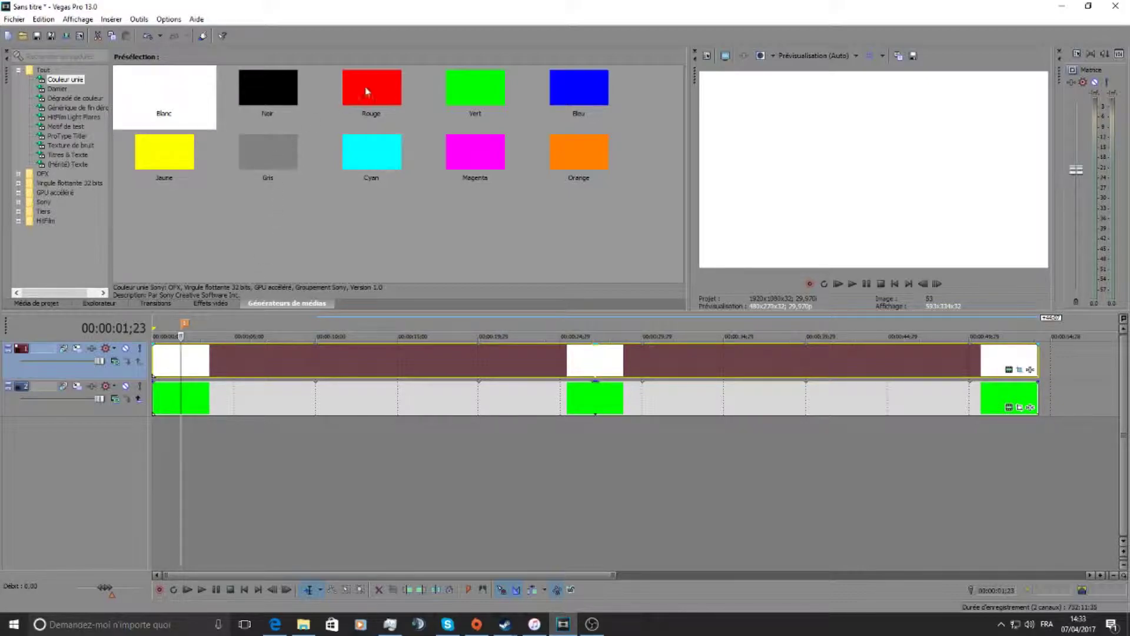
- Add a Rouge solid on a new track above the white event from 00:00:01;23, with its colour softened to 0.88, 0.3, 0.3
left_click_drag(362, 87, 213, 353)
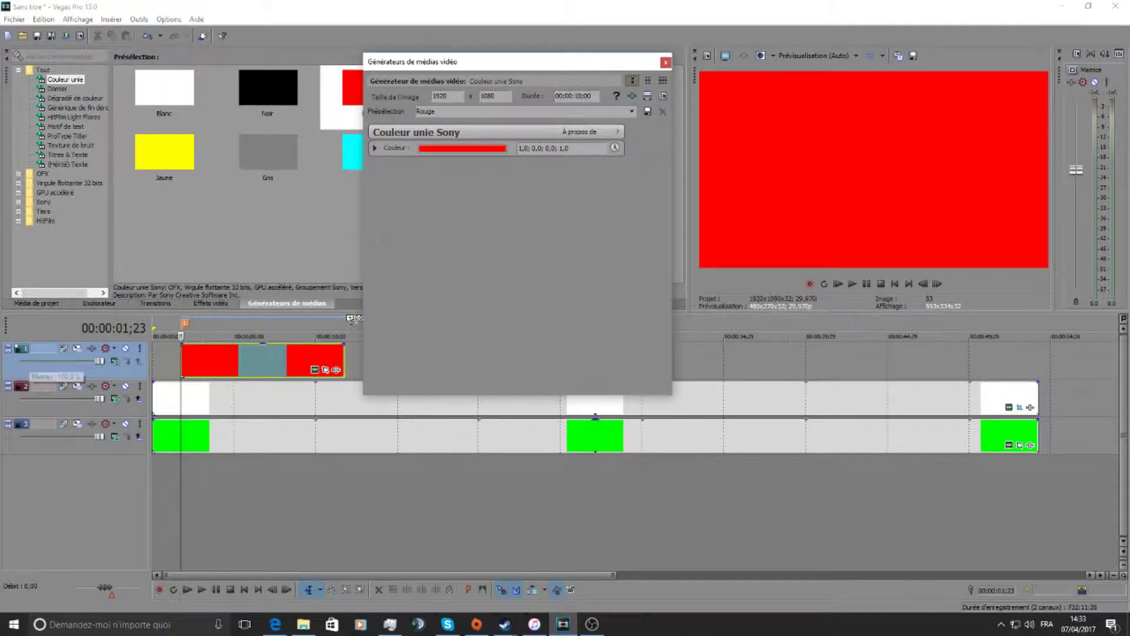
left_click(462, 147)
left_click_drag(463, 269, 384, 251)
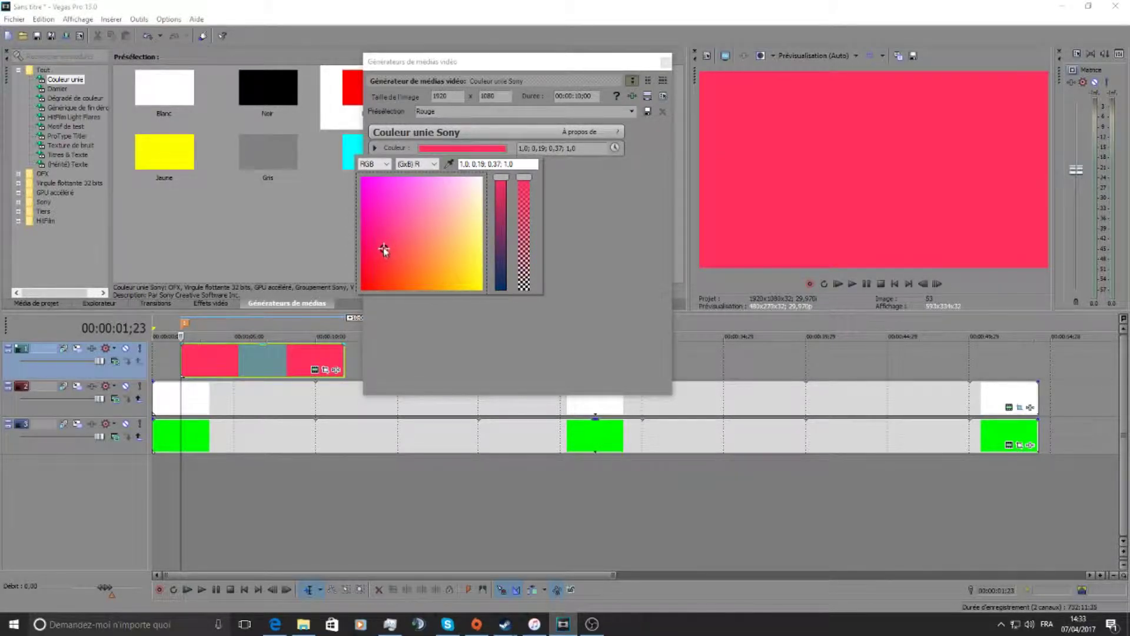
left_click_drag(366, 254, 398, 259)
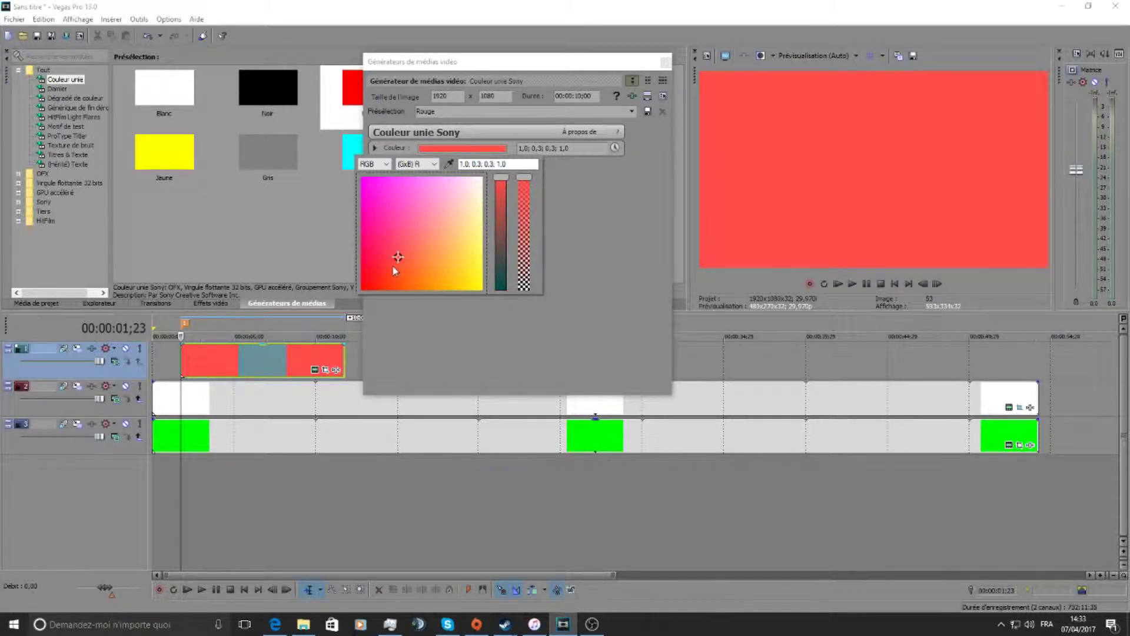
left_click_drag(501, 178, 504, 190)
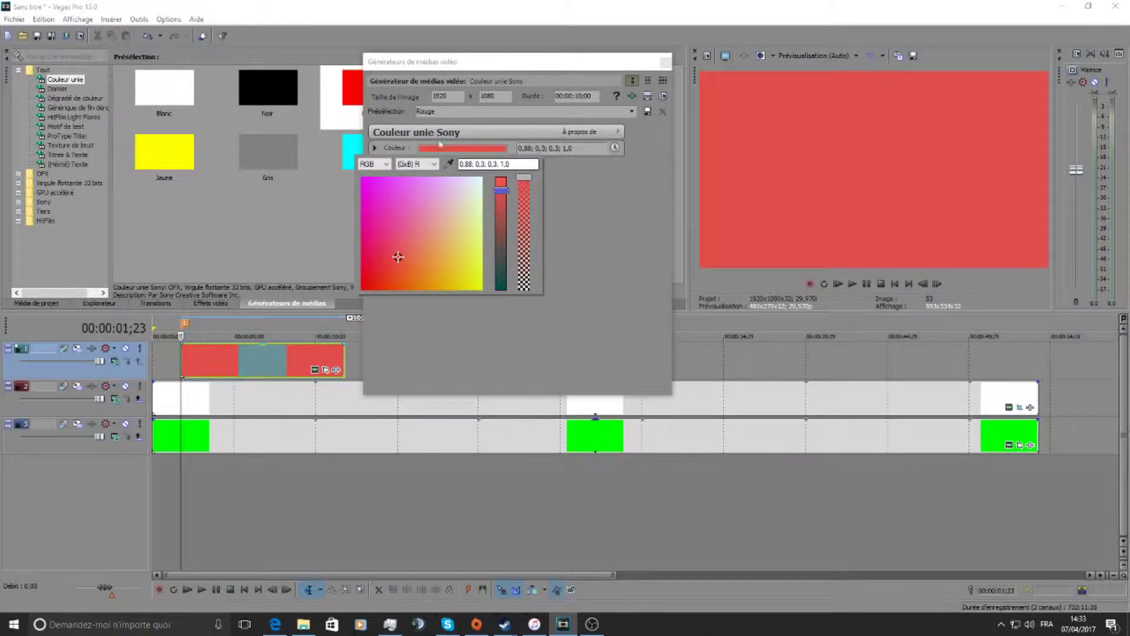
left_click(640, 158)
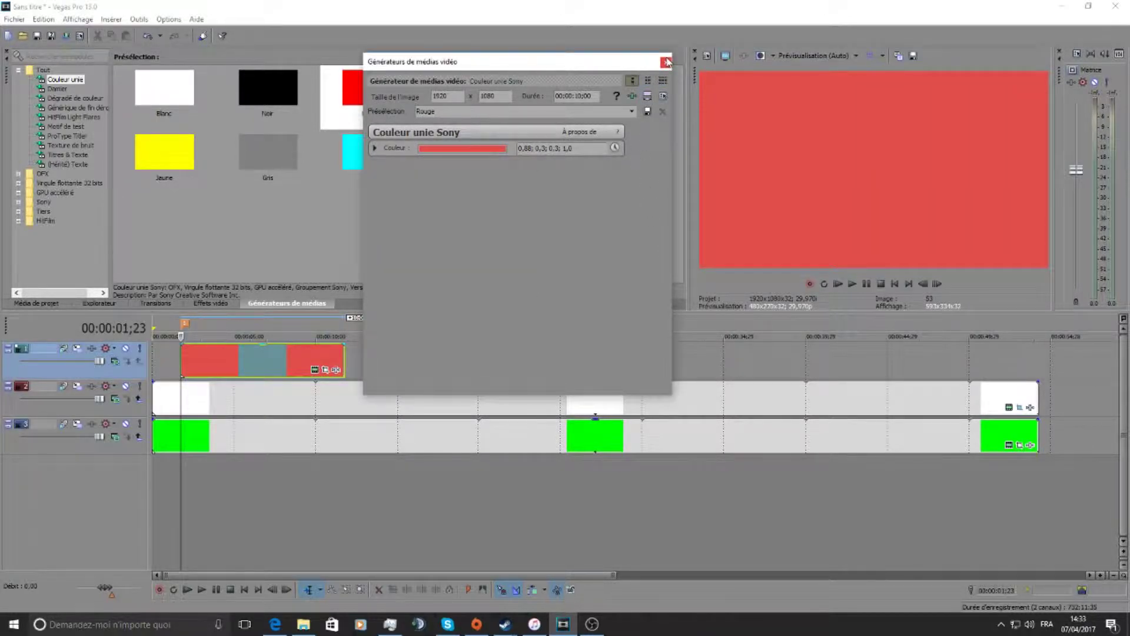
left_click(666, 62)
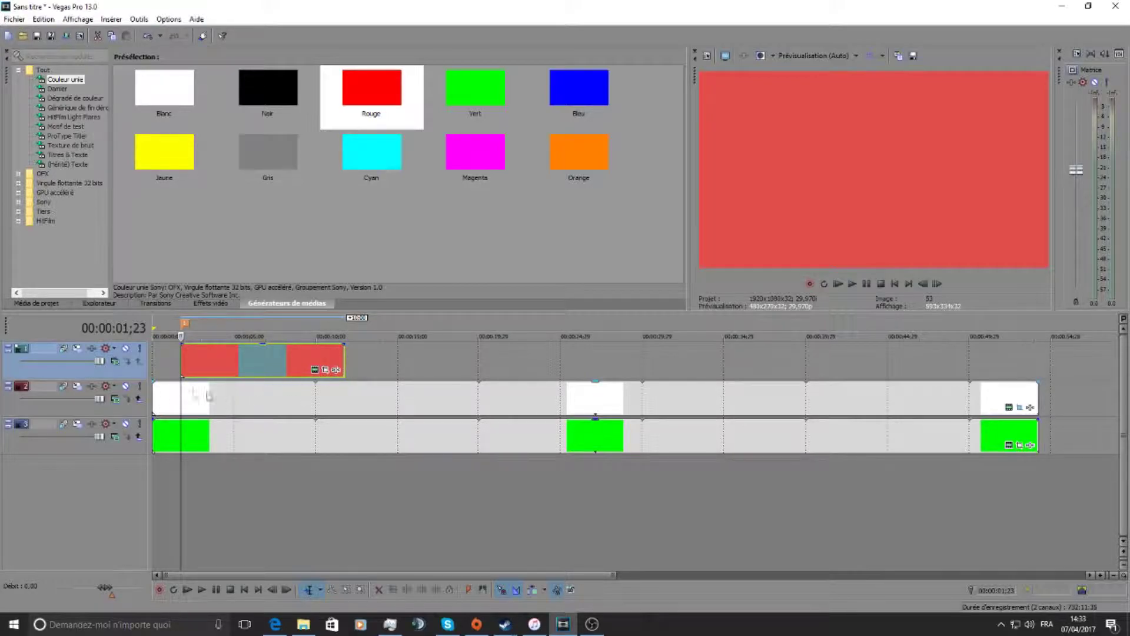
- Cut the red event down to a circle near the frame's centre with an oval mask, and delete the event
left_click(325, 371)
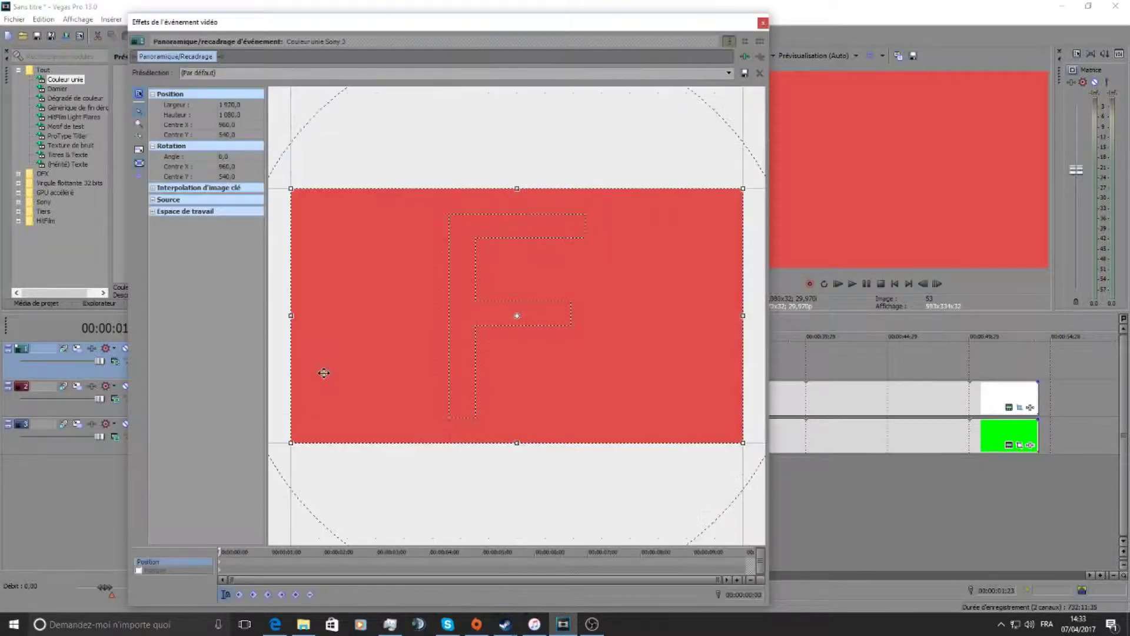
left_click(138, 571)
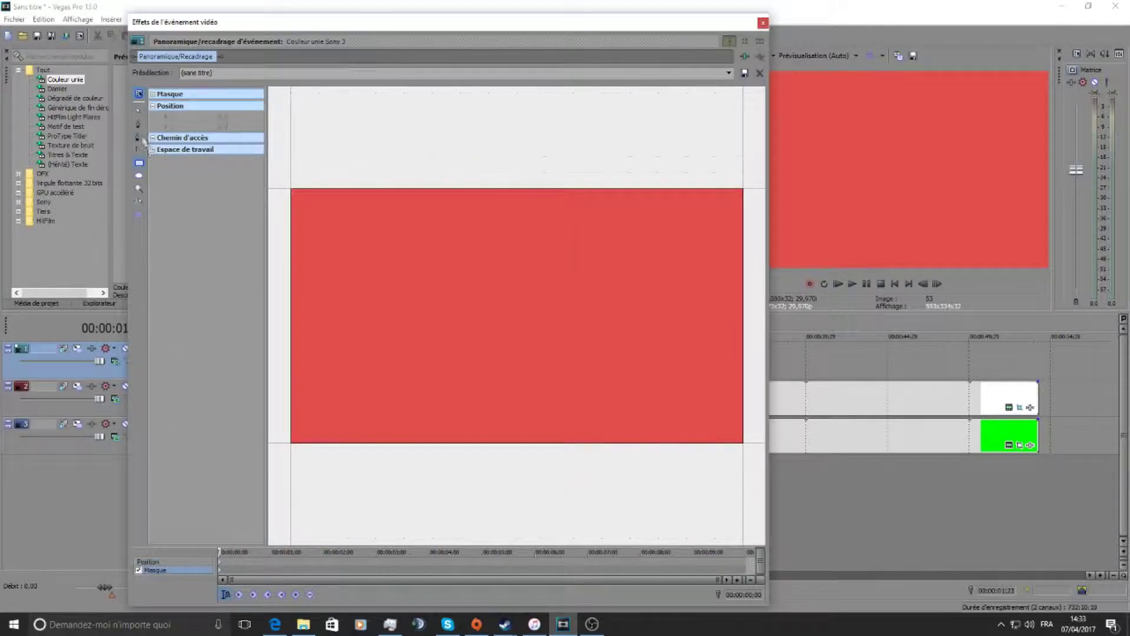
mouse_move(430, 220)
left_mouse_down()
mouse_move(570, 366)
mouse_move(599, 380)
left_mouse_up()
left_click_drag(519, 275, 519, 292)
left_click_drag(590, 269, 580, 272)
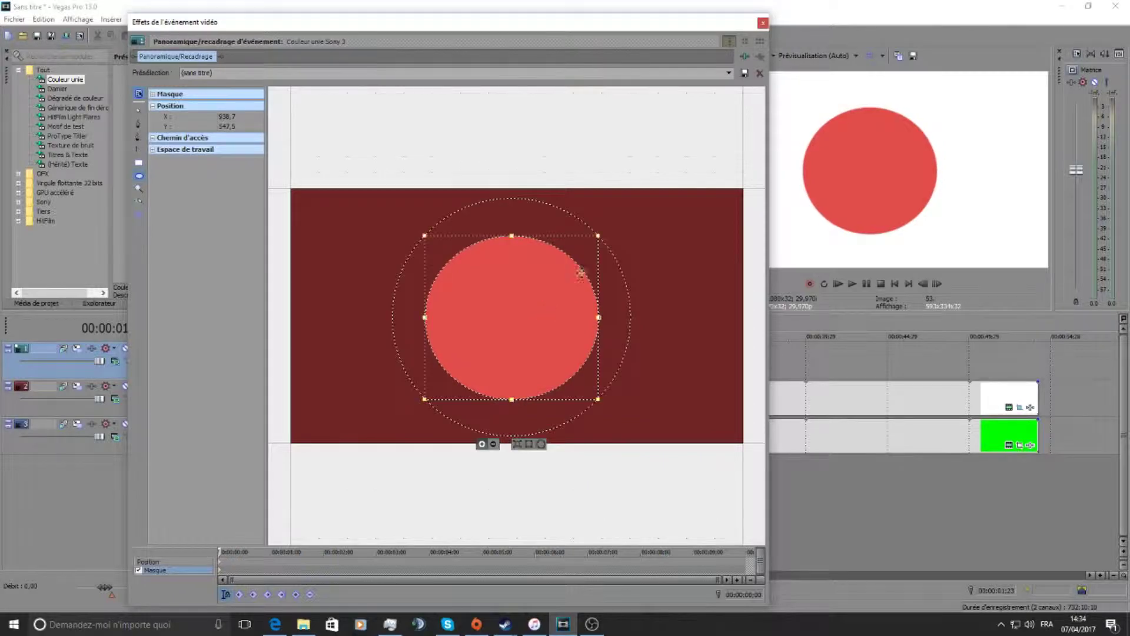
left_click(763, 23)
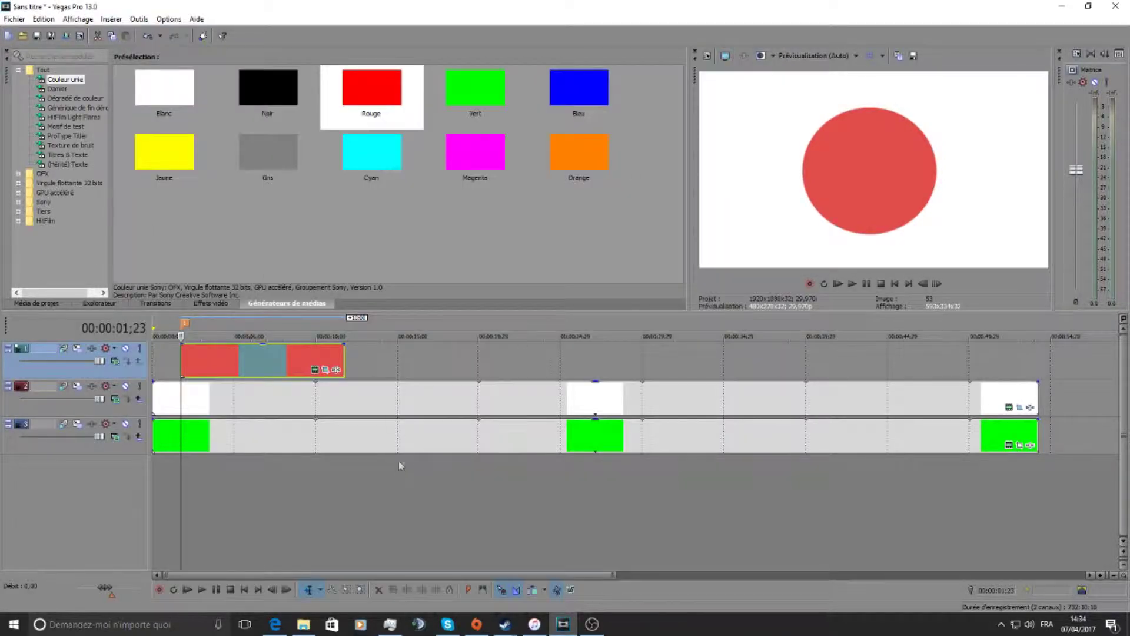
left_click(249, 365)
key("Delete")
- Add a Gris solid to the top track from about 00:00:02;11, recoloured to blue 0.19, 0.45, 0.65
left_click_drag(259, 132, 201, 366)
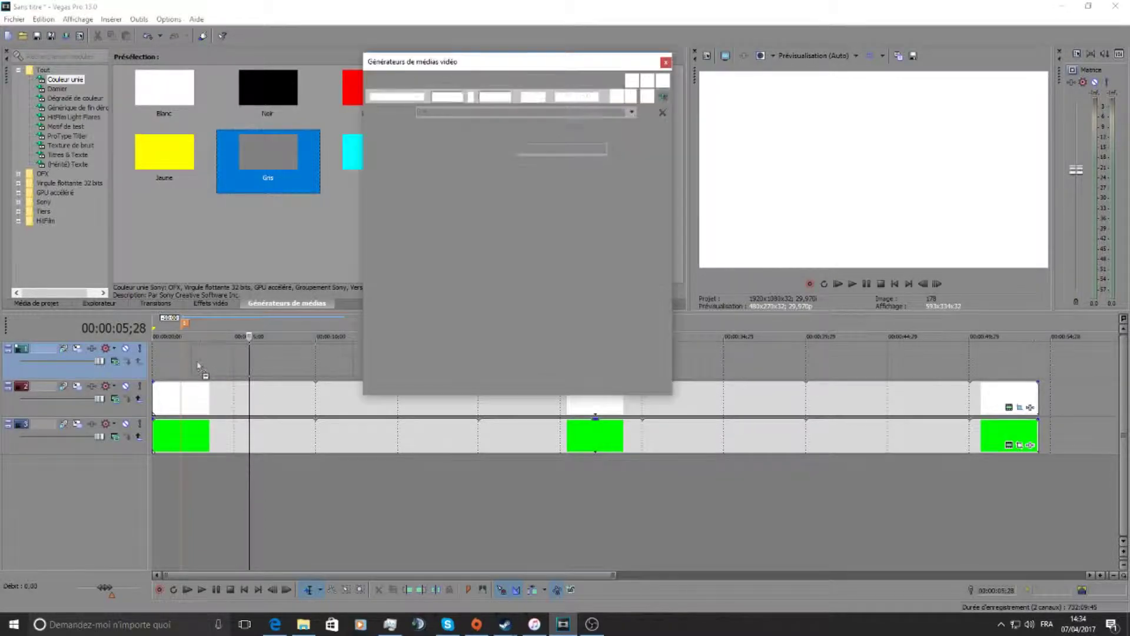
left_click(492, 148)
left_click_drag(424, 253, 415, 217)
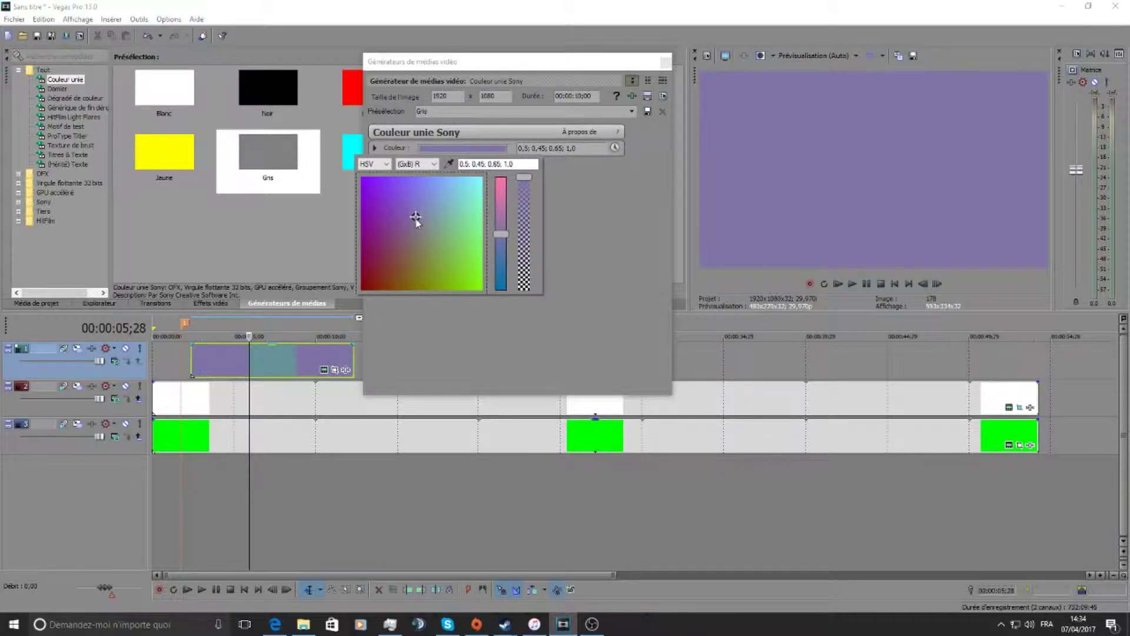
left_click(501, 271)
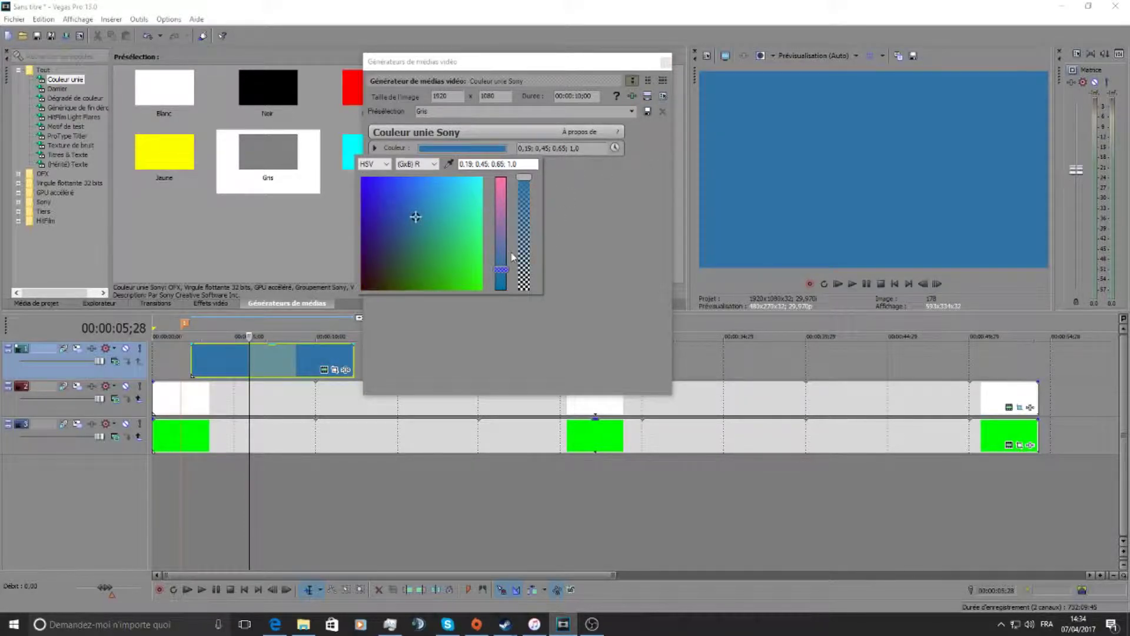
left_click(671, 65)
left_click(665, 63)
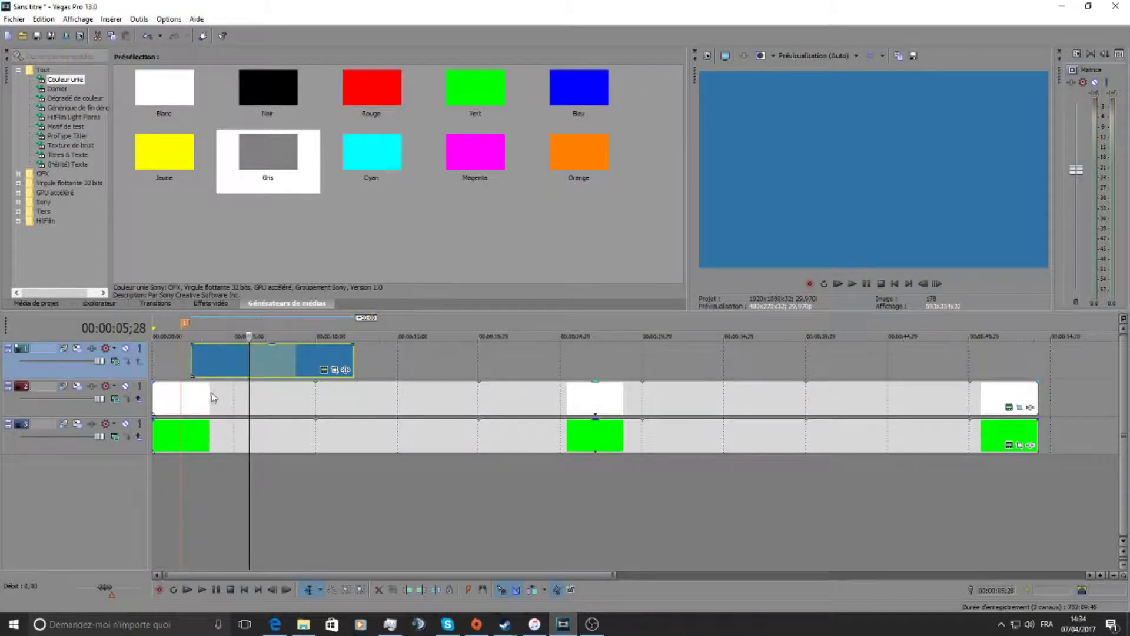
- Enable the blue event's mask and draw a circular mask positioned at about X 915, Y 545 in the frame
left_click(193, 356)
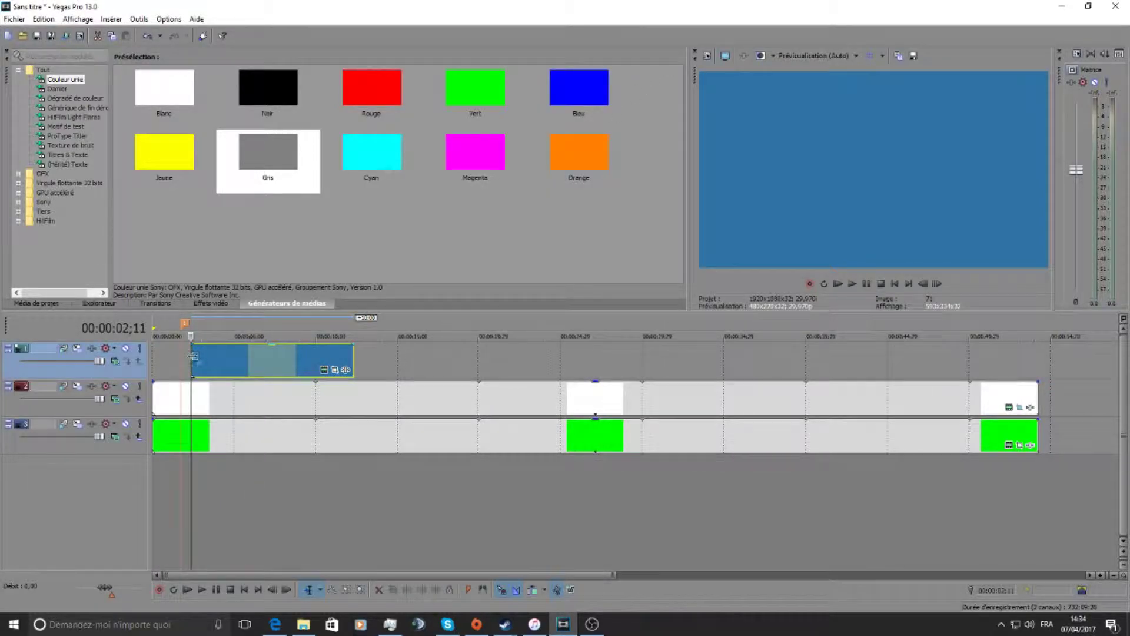
left_click(340, 370)
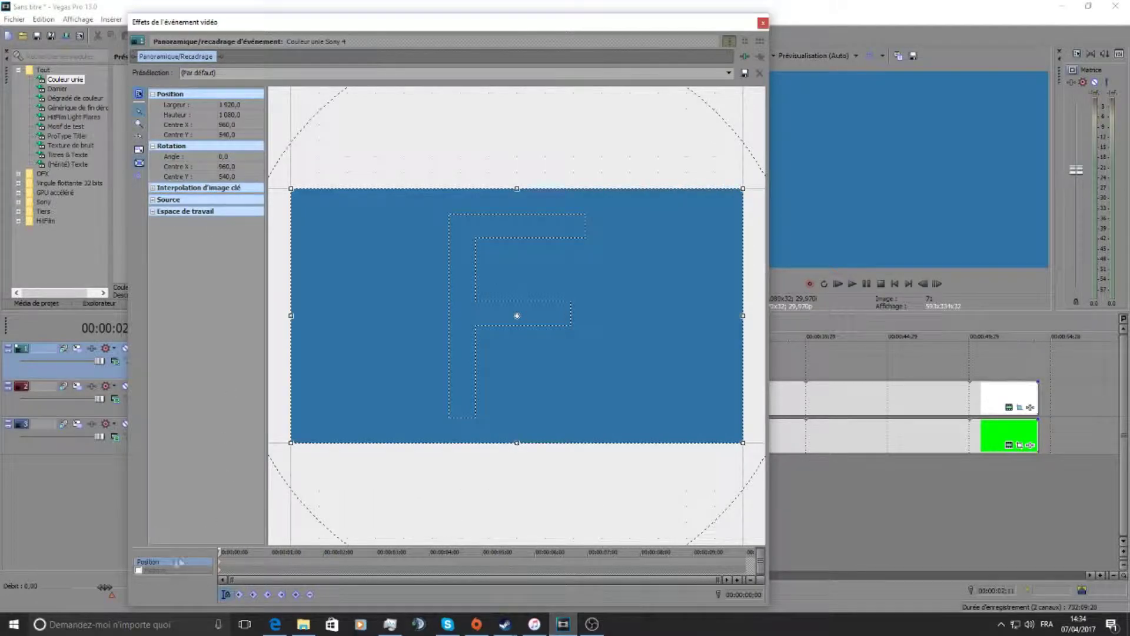
left_click(156, 569)
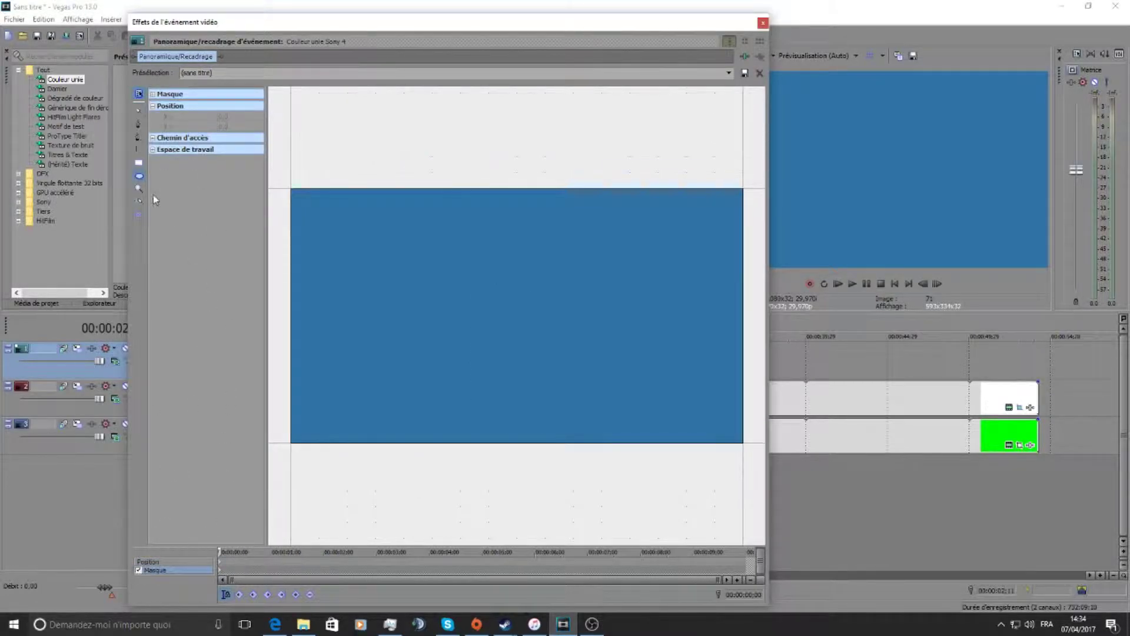
left_click_drag(464, 241, 631, 400)
left_click_drag(570, 323, 528, 327)
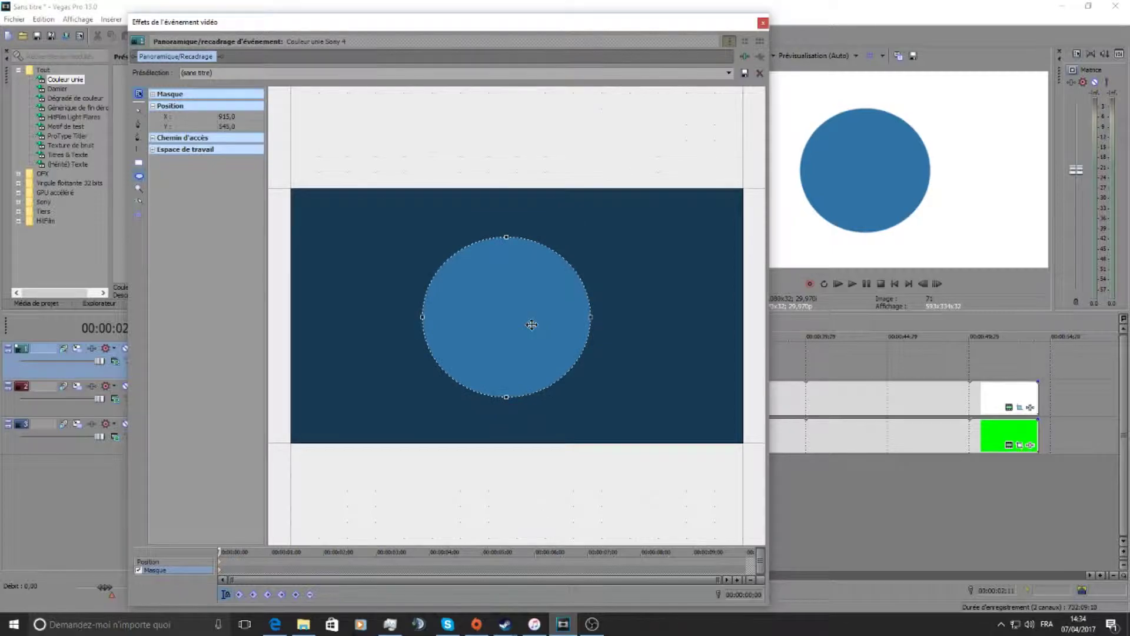
- Fine-tune the blue circle mask's position to X 920, Y 520 against the preview, and close the event effects
left_click_drag(616, 28, 437, 22)
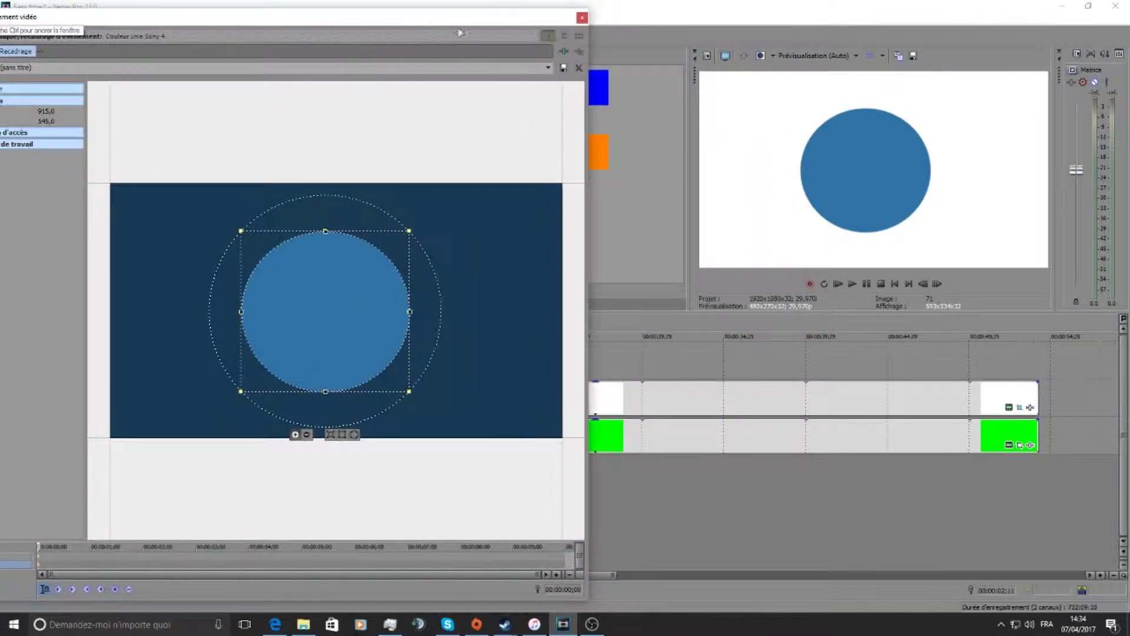
left_click_drag(328, 335, 335, 331)
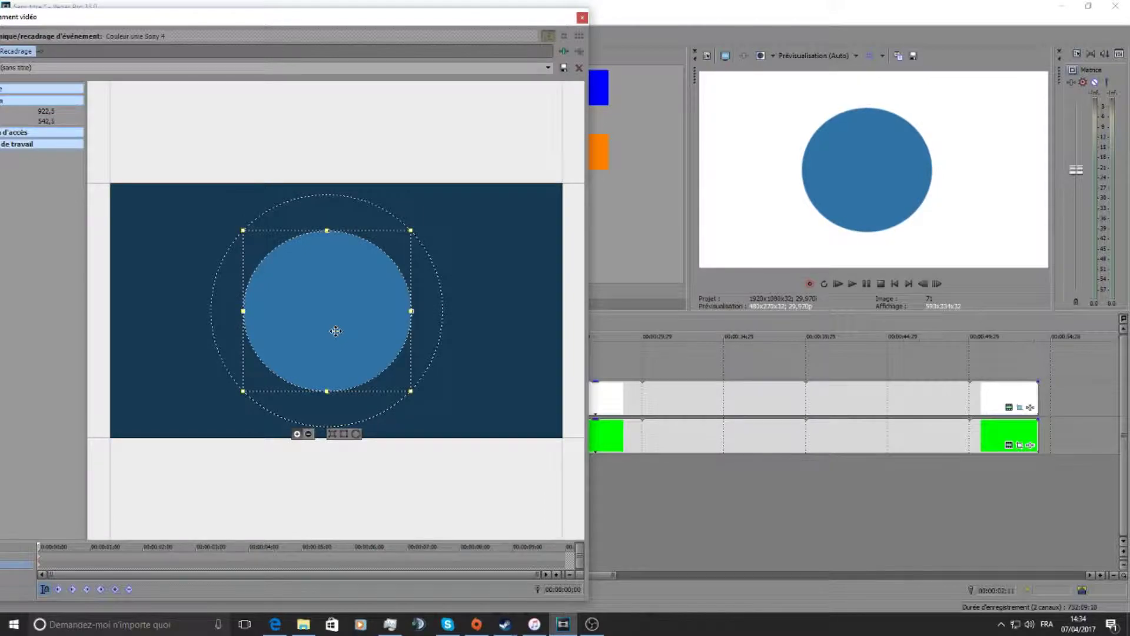
left_click_drag(335, 331, 335, 331)
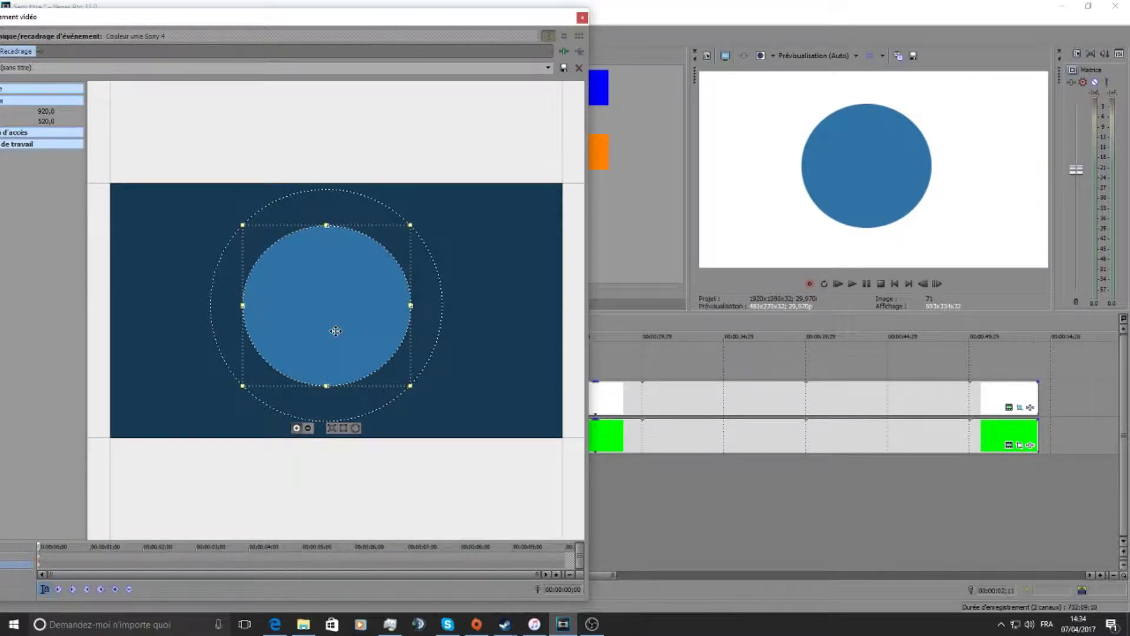
left_click(582, 19)
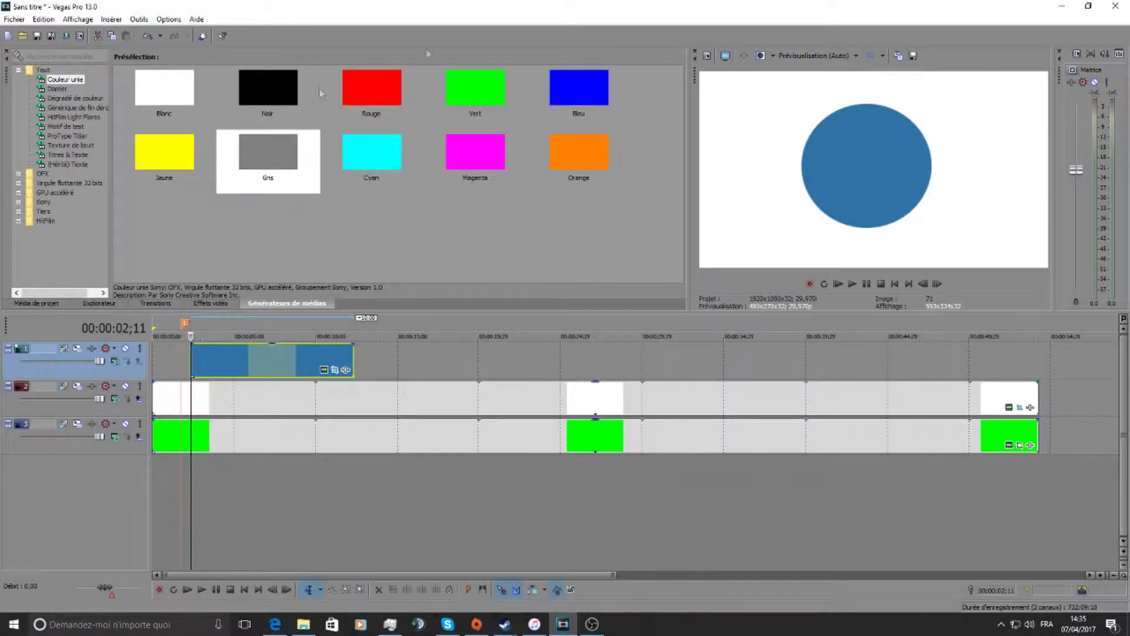
- Preview the timeline from 00:00:00;26 to check how the blue circle appears after the white panels close
left_click(167, 329)
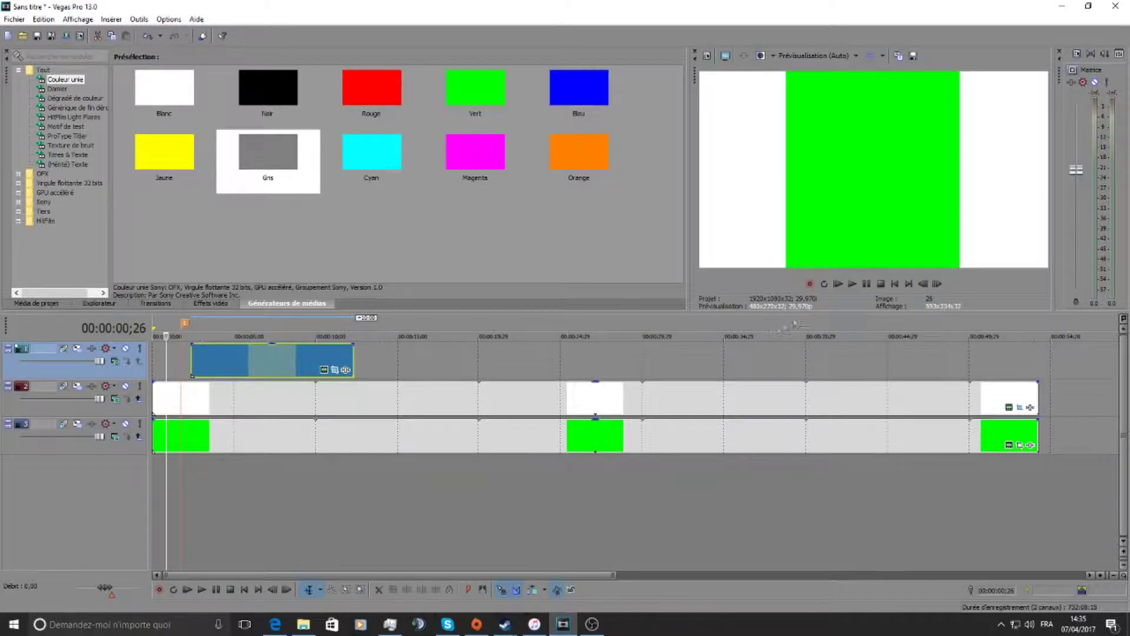
left_click(866, 284)
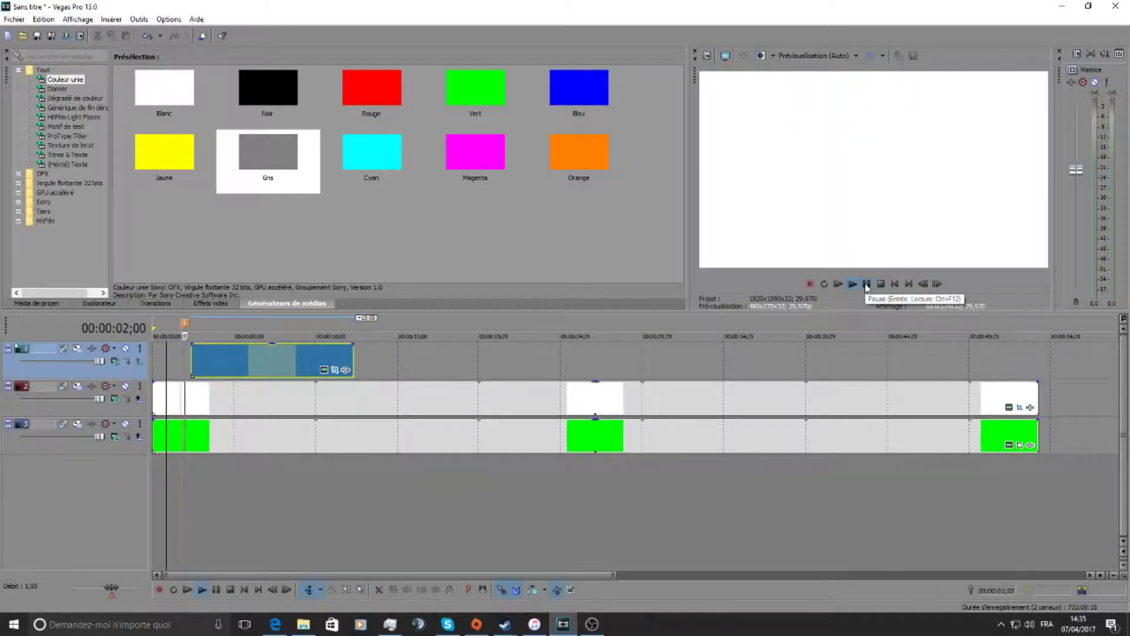
left_click(866, 285)
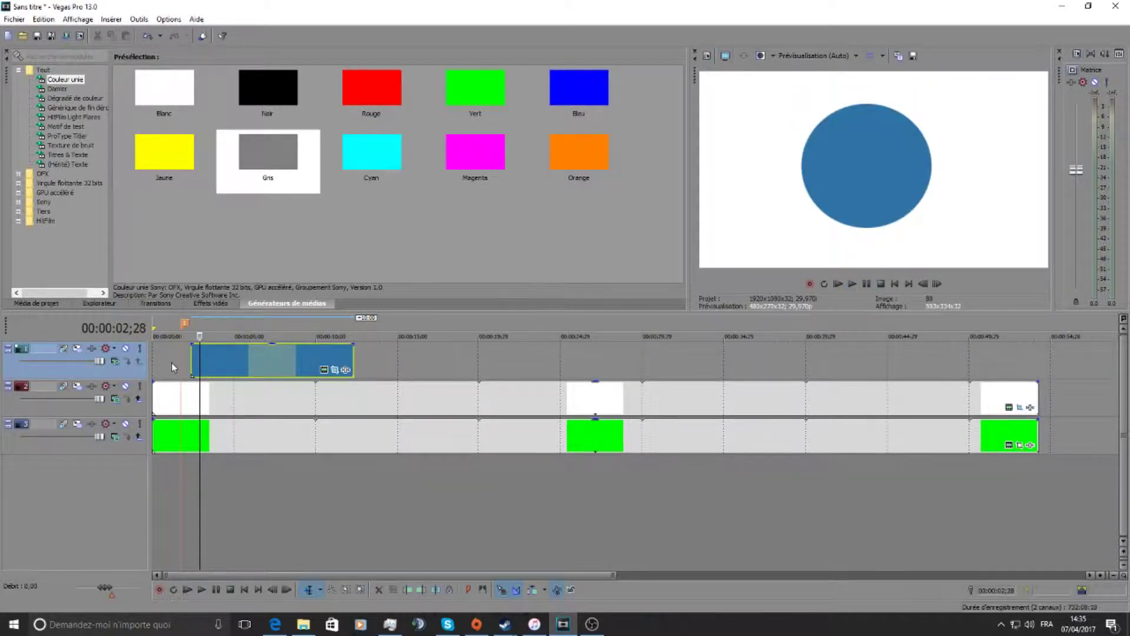
- Apply the circular wipe transition preset "Sens des aiguilles, mélange" to the start of the blue circle event
left_click(199, 303)
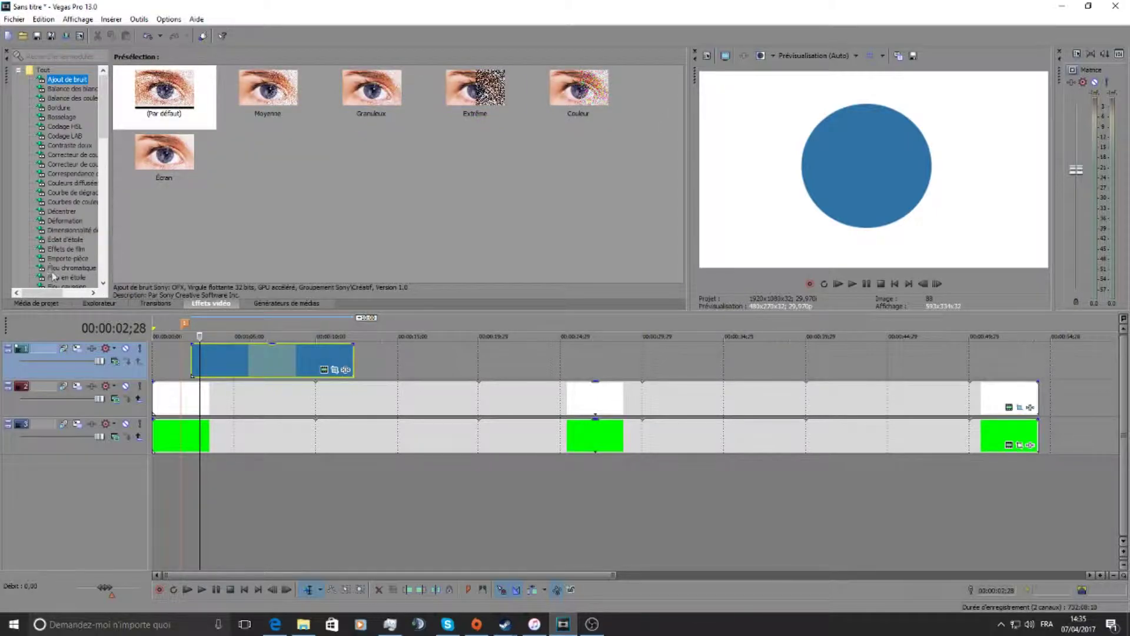
left_click(156, 302)
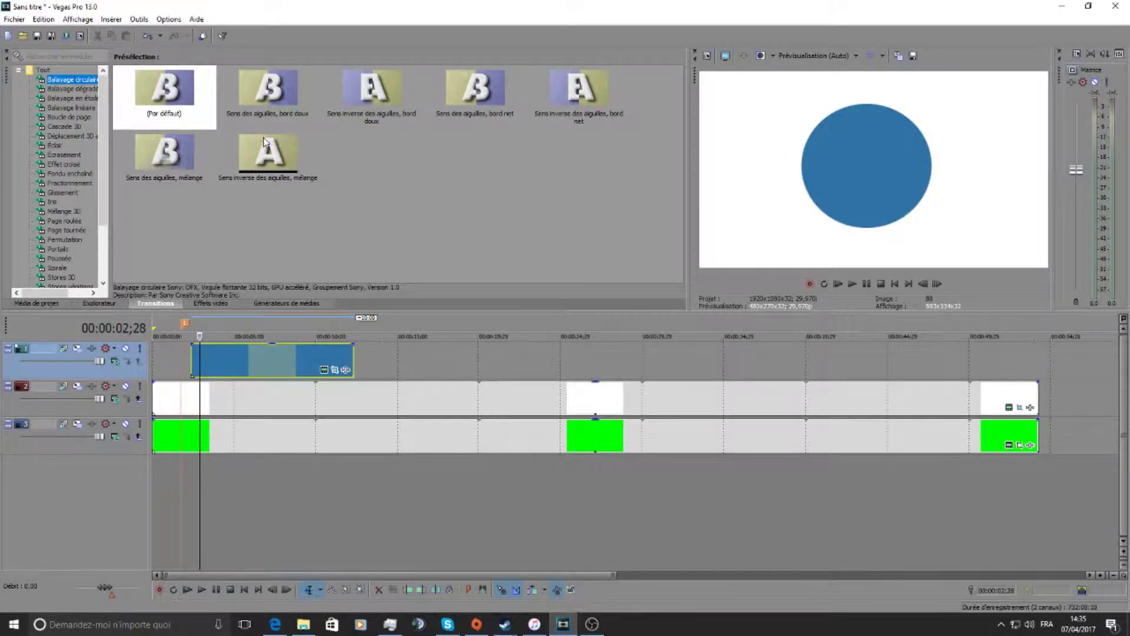
left_click_drag(167, 164, 197, 368)
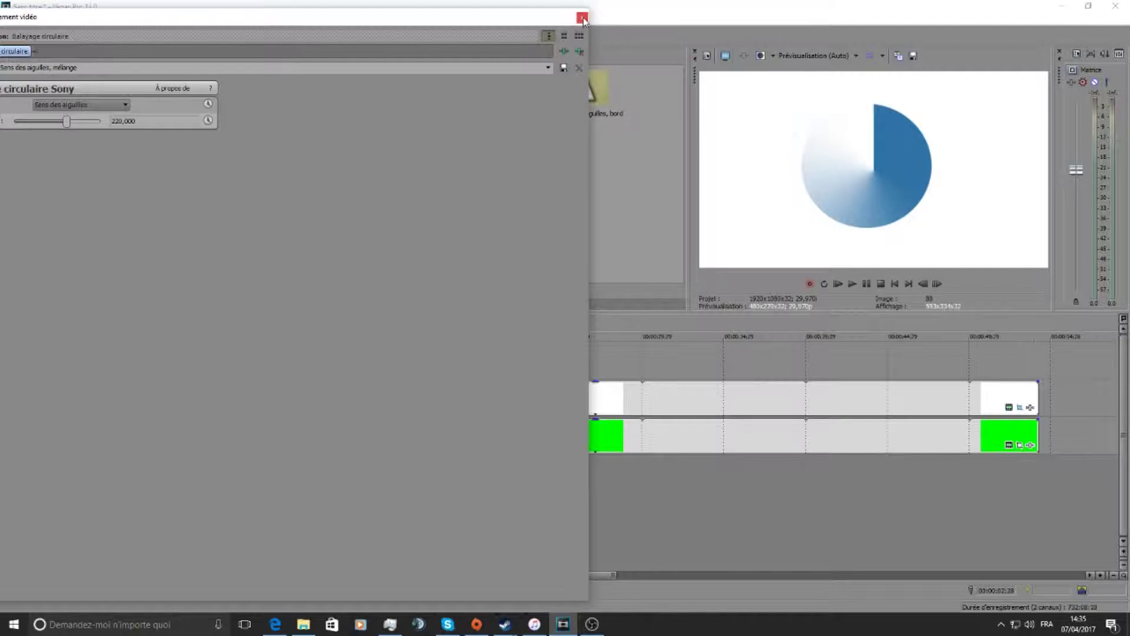
- Reduce the circular wipe's feather angle to about 110, keeping the clockwise direction, and close the transition settings
left_click_drag(211, 17, 283, 25)
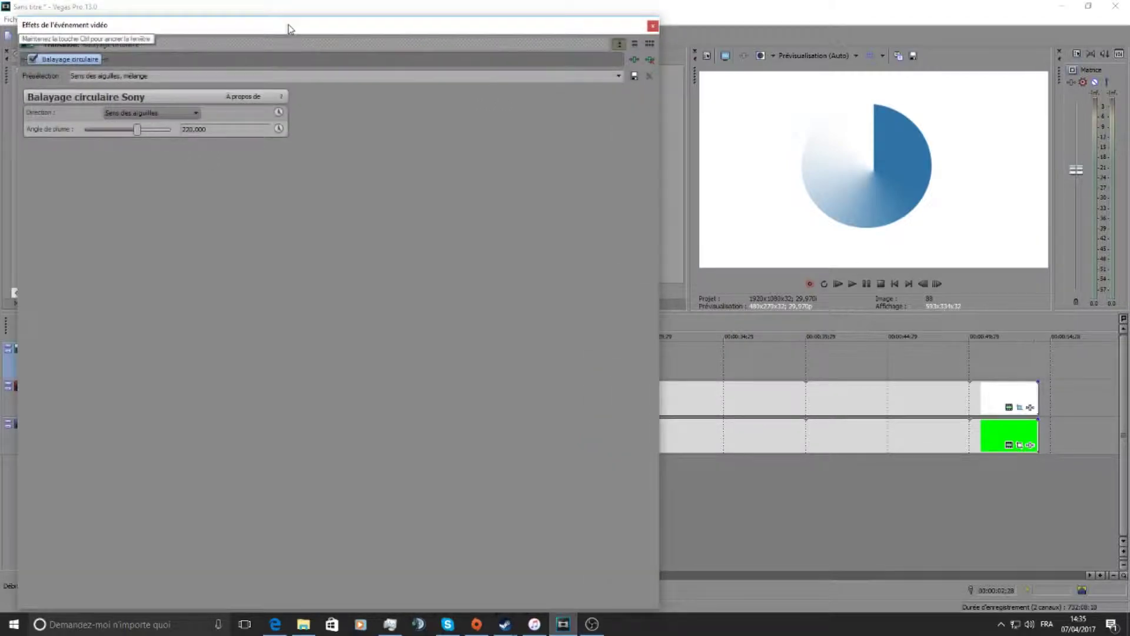
left_click(194, 113)
left_click(147, 120)
left_click_drag(137, 130, 113, 133)
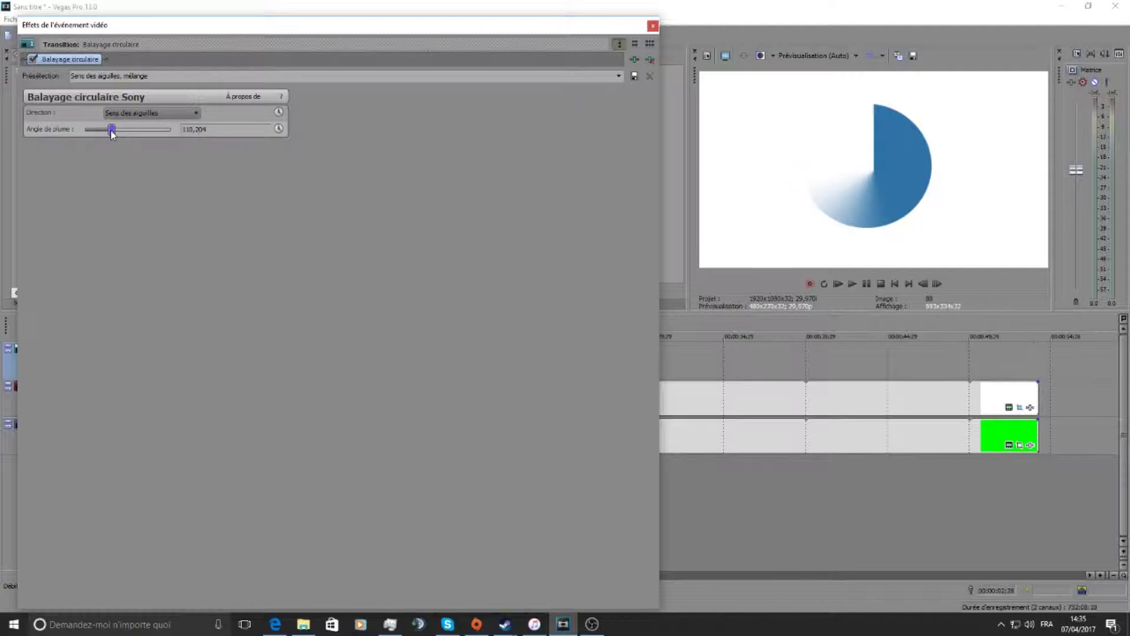
left_click(653, 26)
- Play back the circular wipe from the start of the blue circle event to check the feathering
left_click(191, 338)
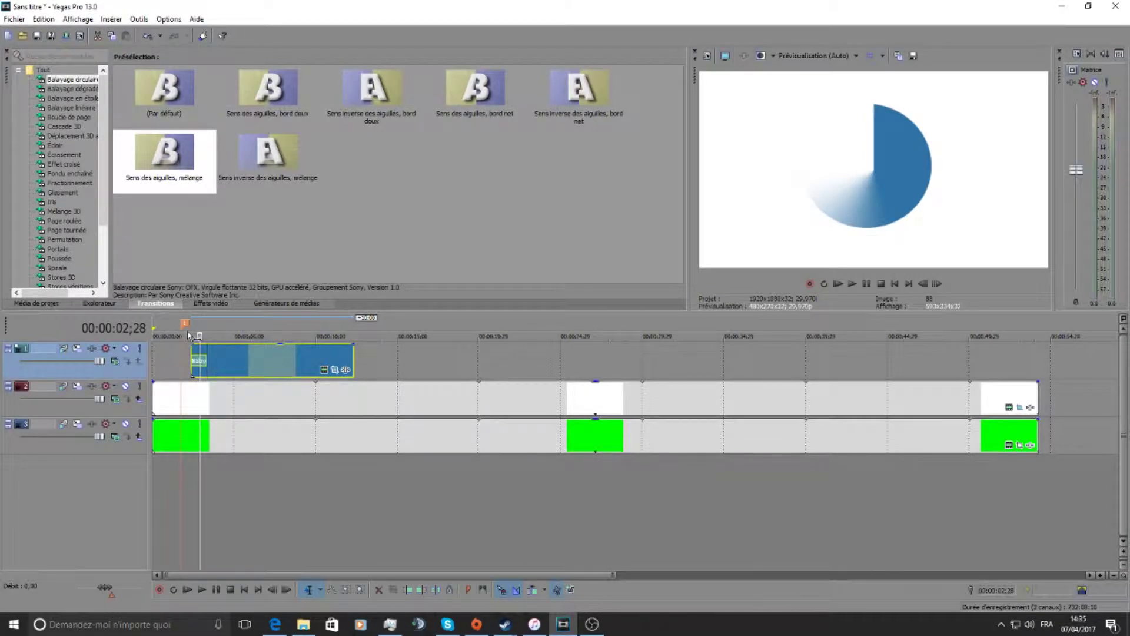
left_click(857, 280)
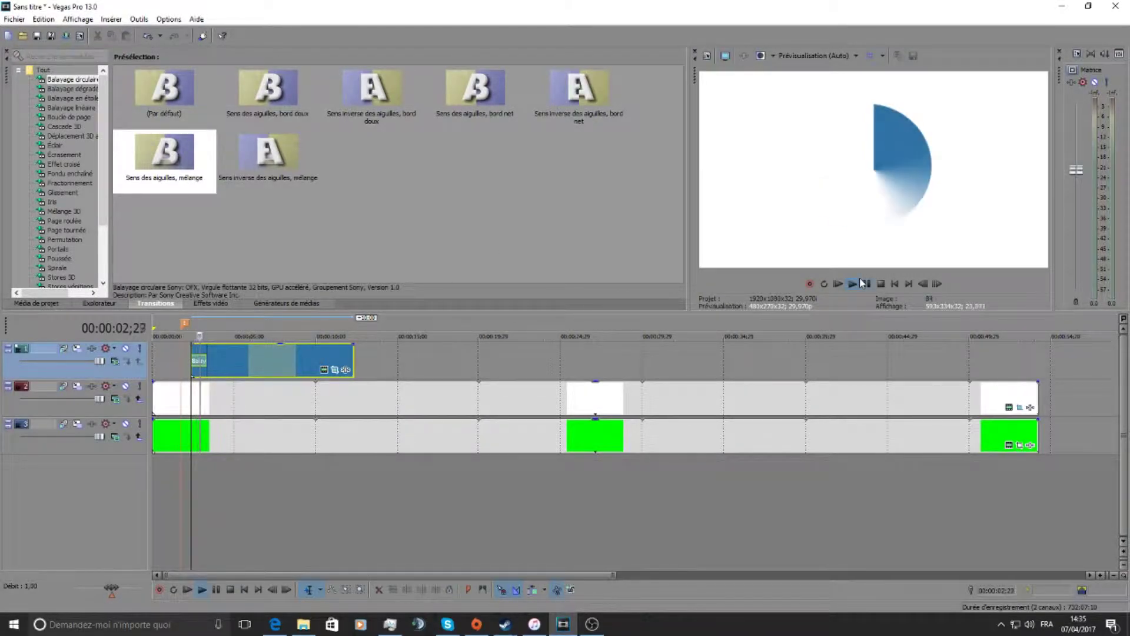
left_click(867, 283)
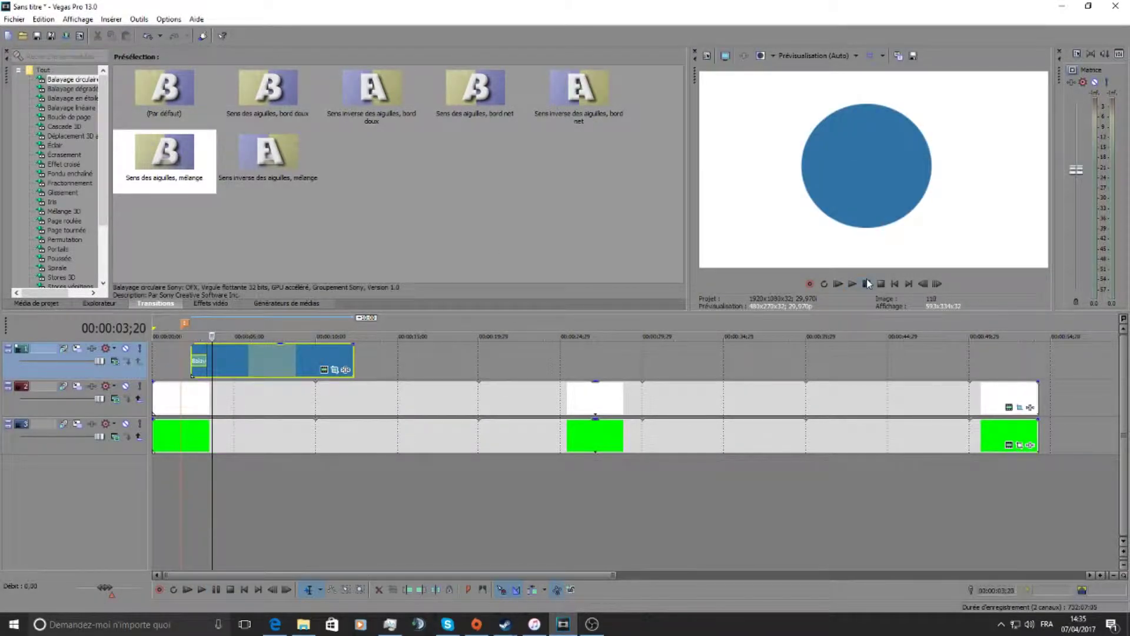
- Try moving the blue circle's mask to X 980, Y 545 and replay the wipe from the event's start
left_click(335, 371)
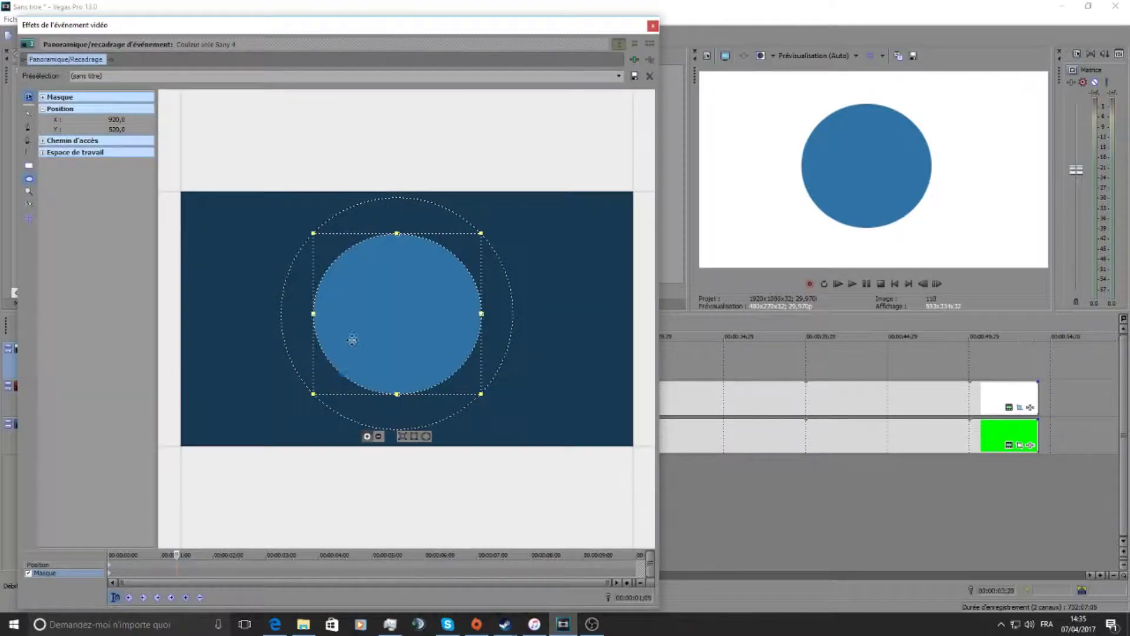
left_click_drag(387, 304, 395, 313)
left_click(653, 26)
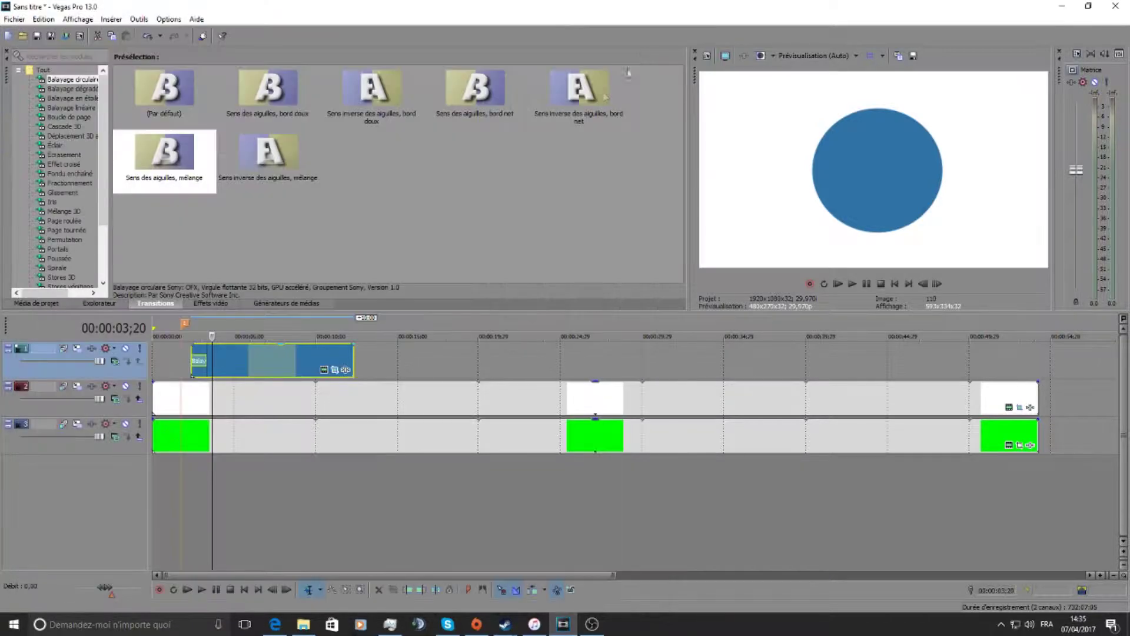
left_click(191, 335)
left_click(868, 285)
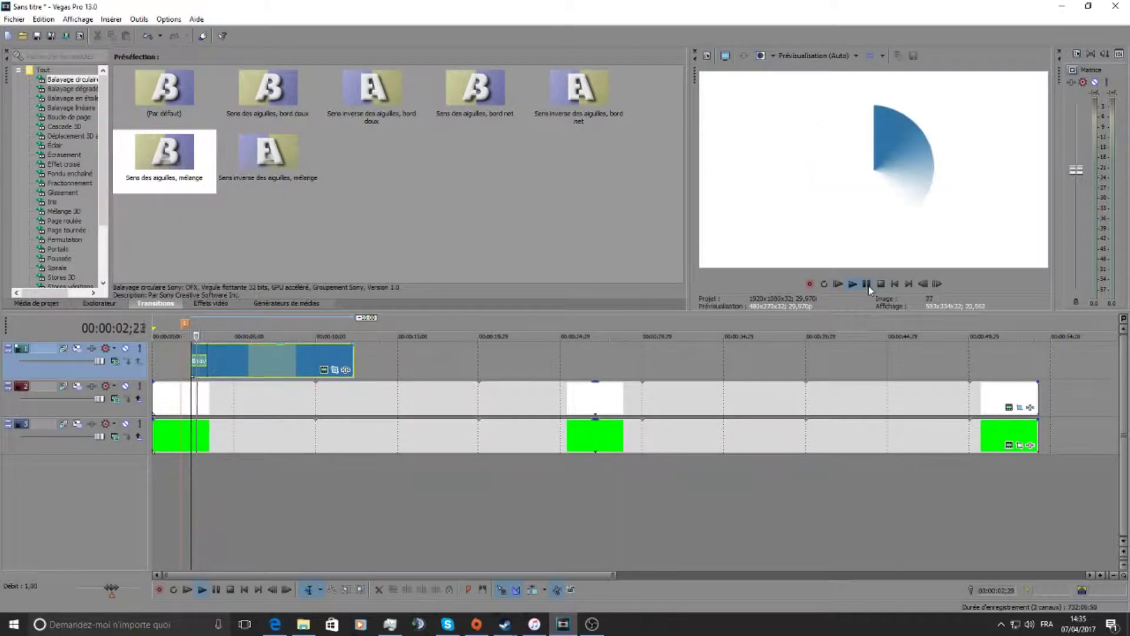
left_click(867, 285)
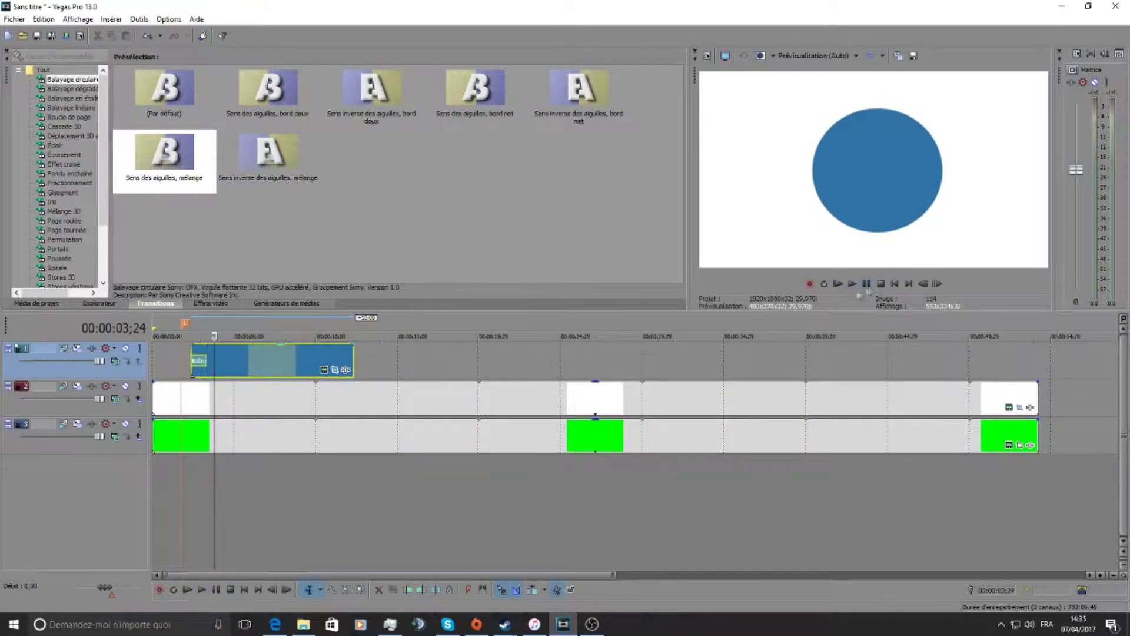
- Discard the added mask keyframe of the blue circle event and replay the wipe
left_click(338, 373)
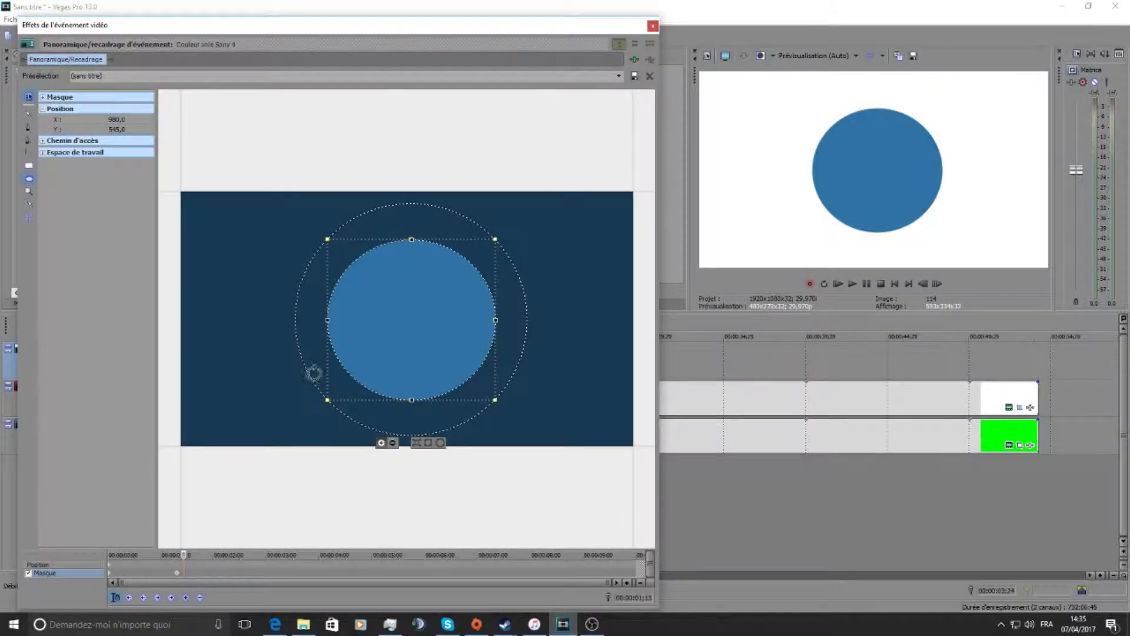
left_click_drag(177, 577, 100, 579)
left_click(652, 26)
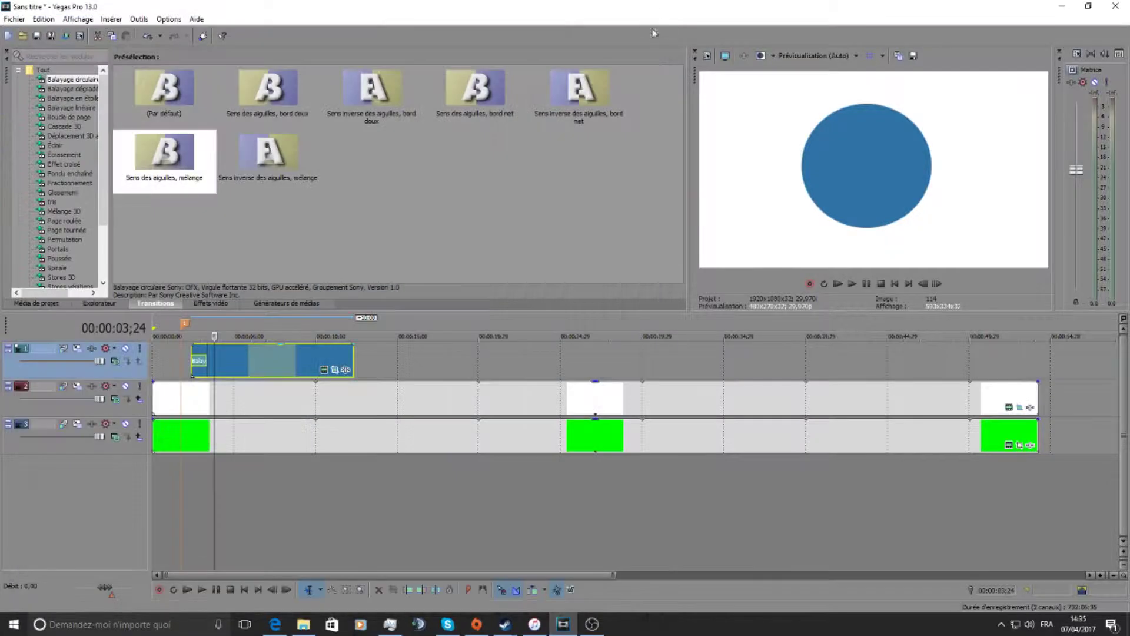
left_click(191, 333)
left_click(851, 284)
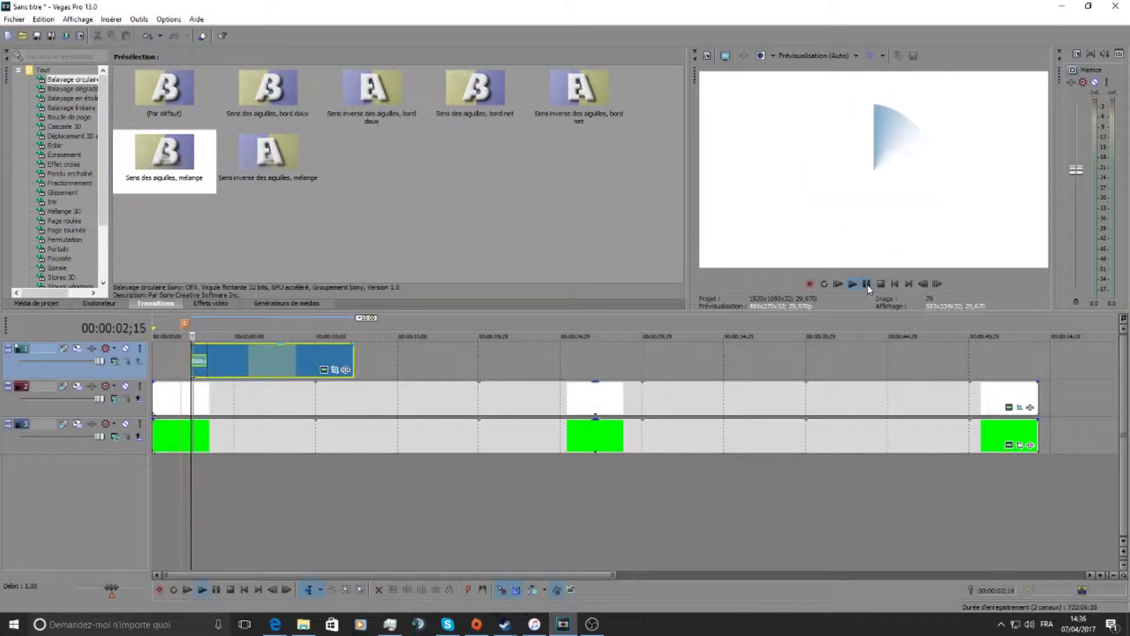
left_click(866, 284)
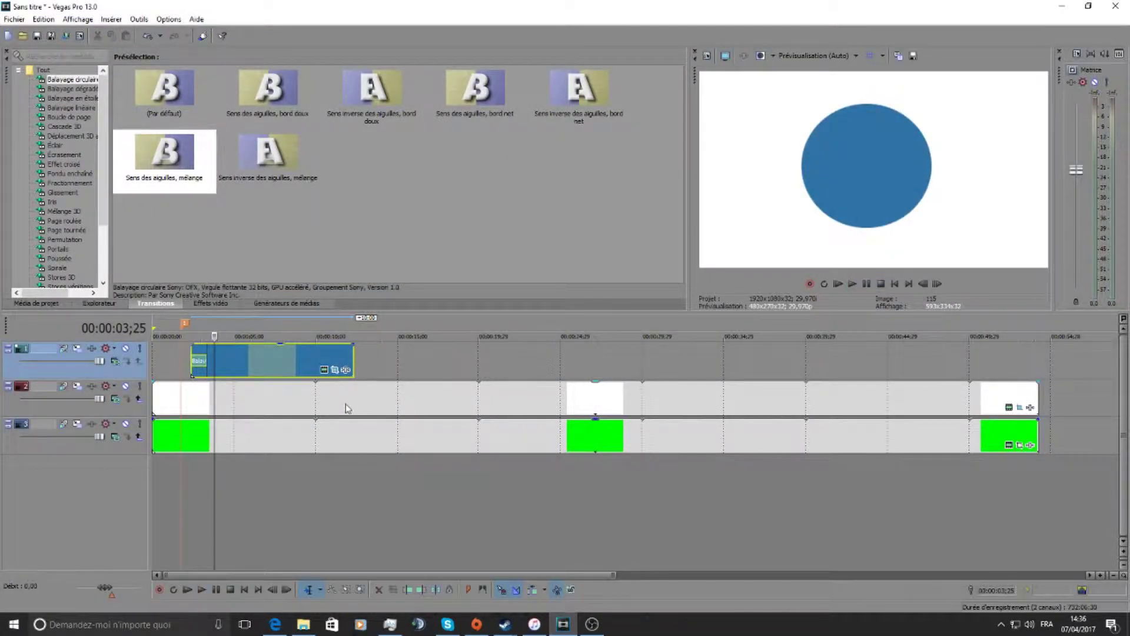
- Nudge the blue event's pan/crop frame to centre X 970, Y 550, and preview the circle's appearance
left_click(334, 369)
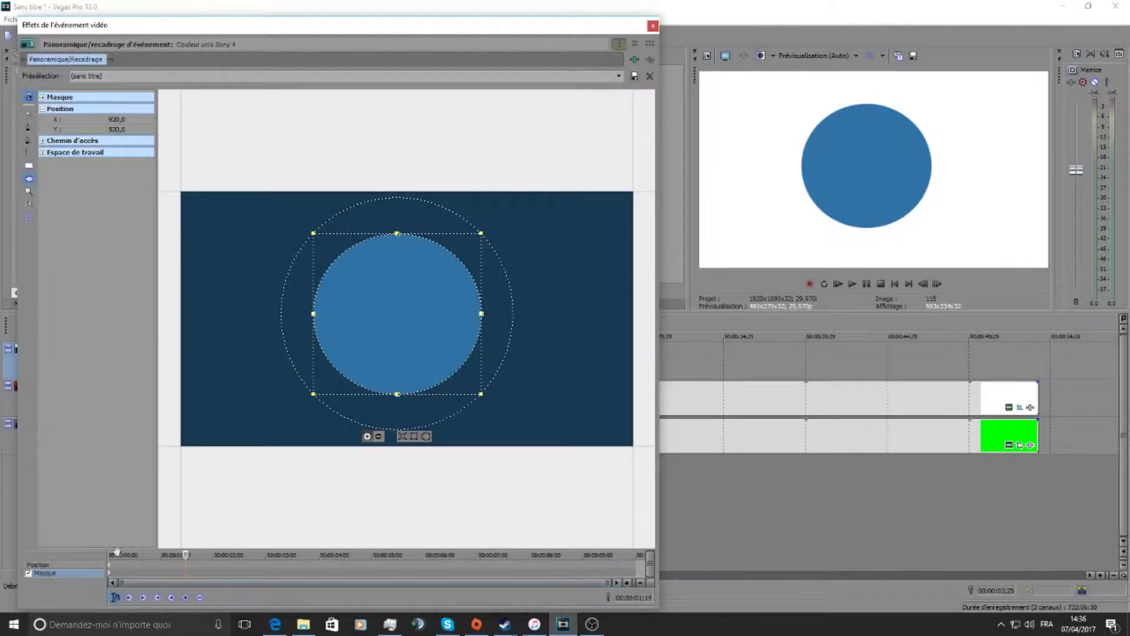
left_click(110, 567)
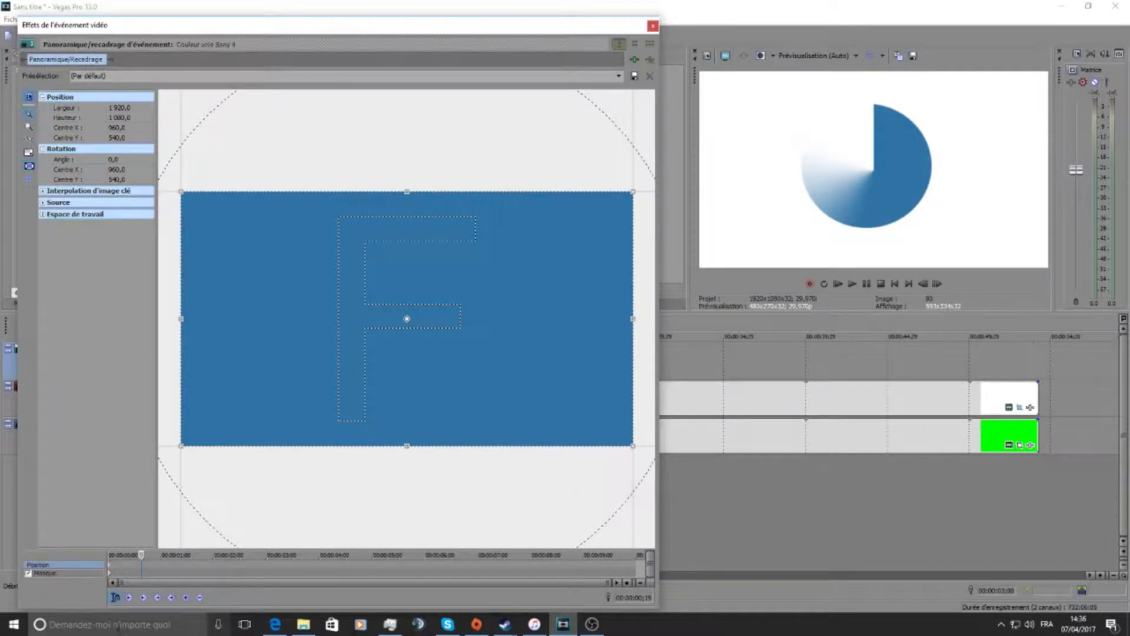
left_click_drag(297, 22, 610, 27)
key("space")
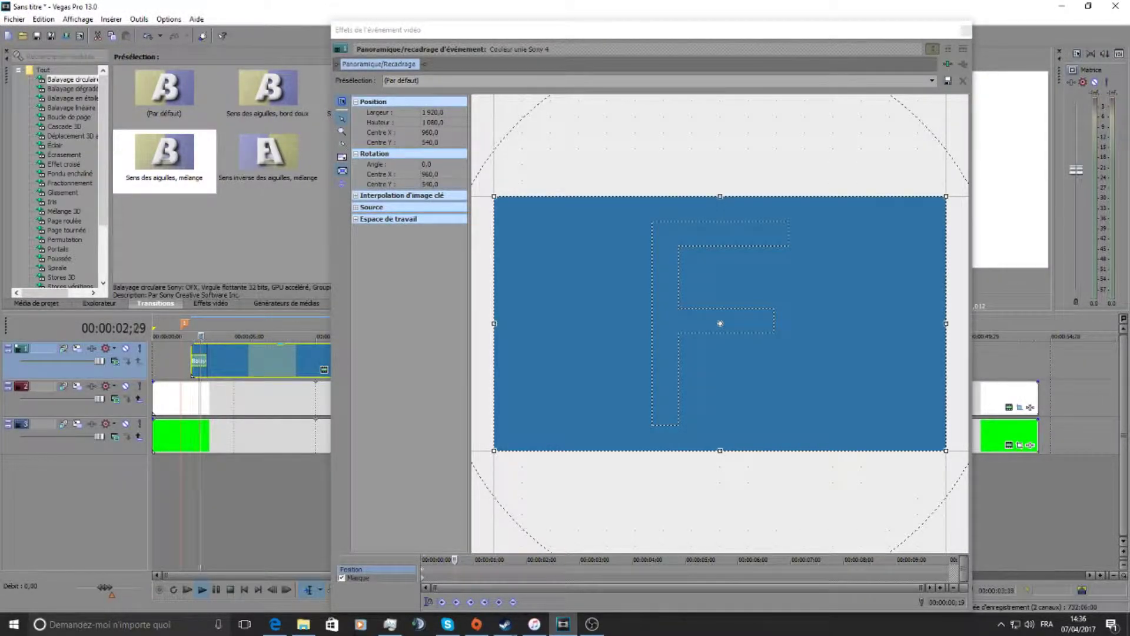
left_click(731, 340)
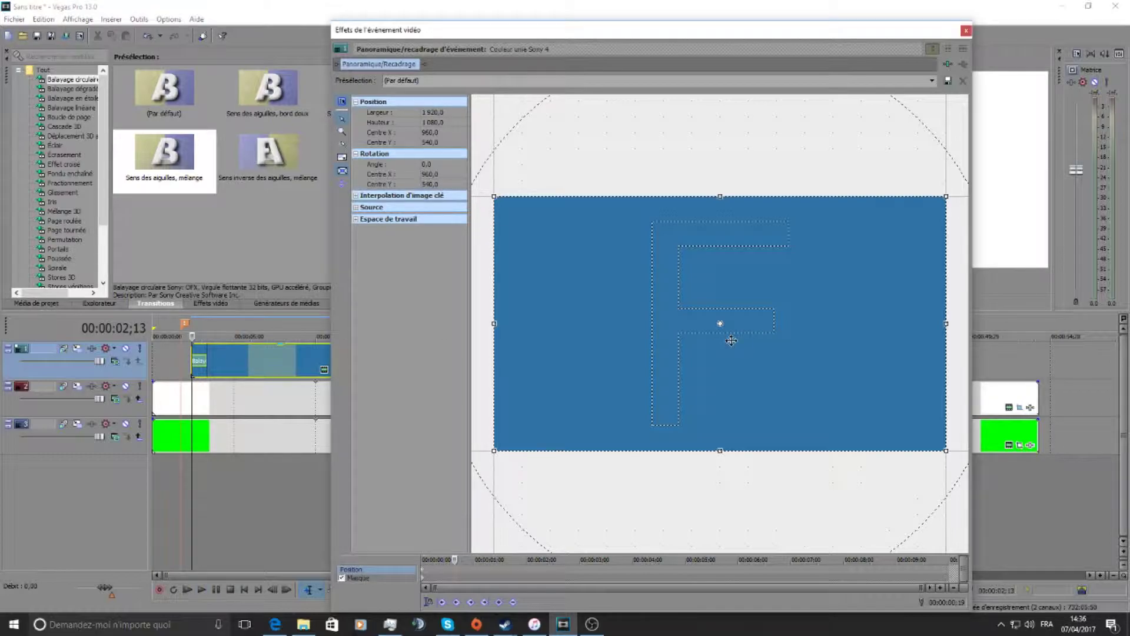
key("KP_3")
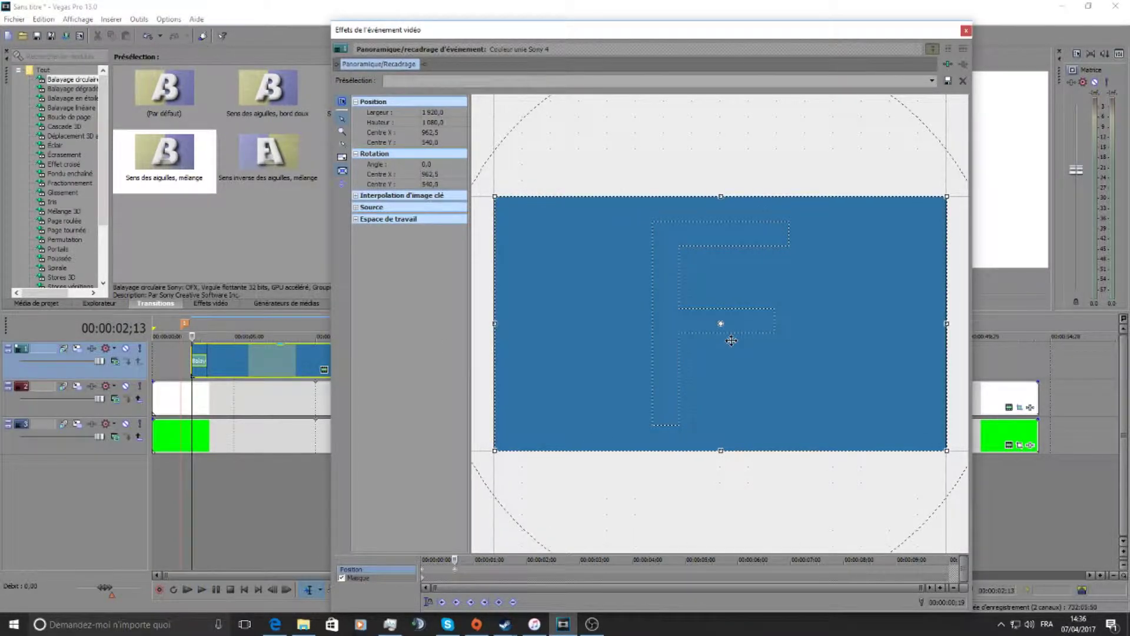
key("KP_3")
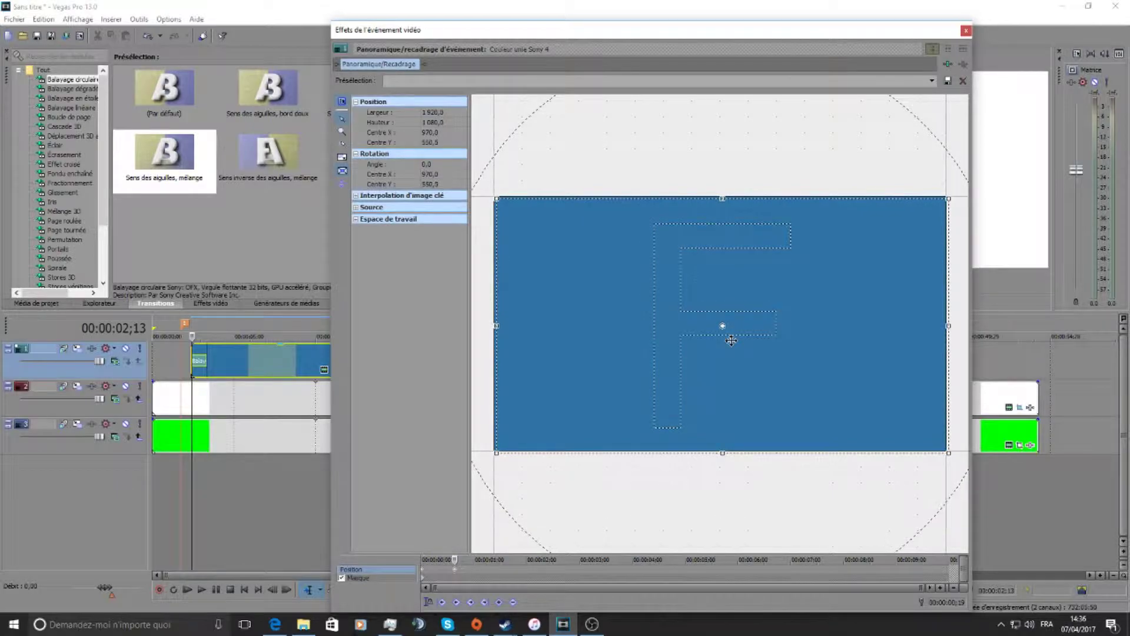
left_click(967, 30)
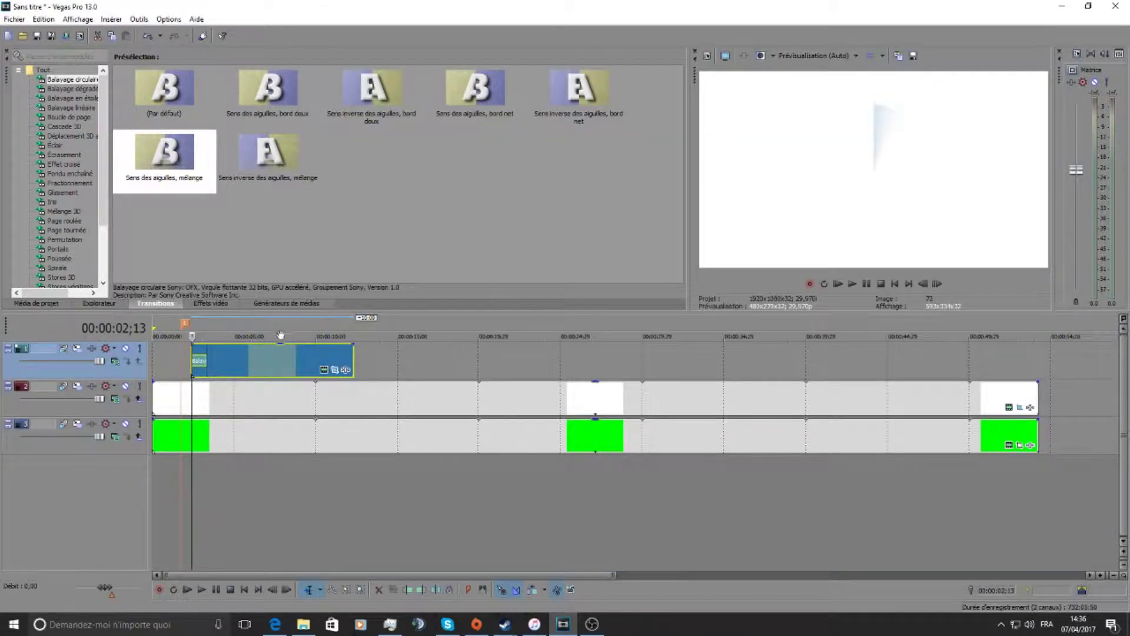
left_click(852, 284)
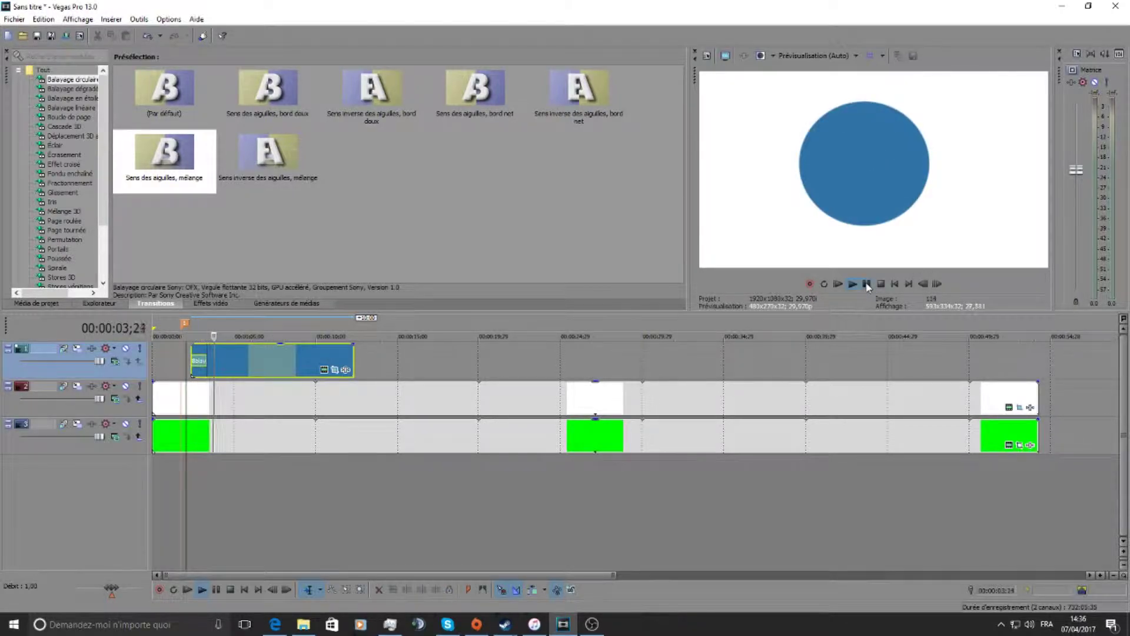
left_click(867, 285)
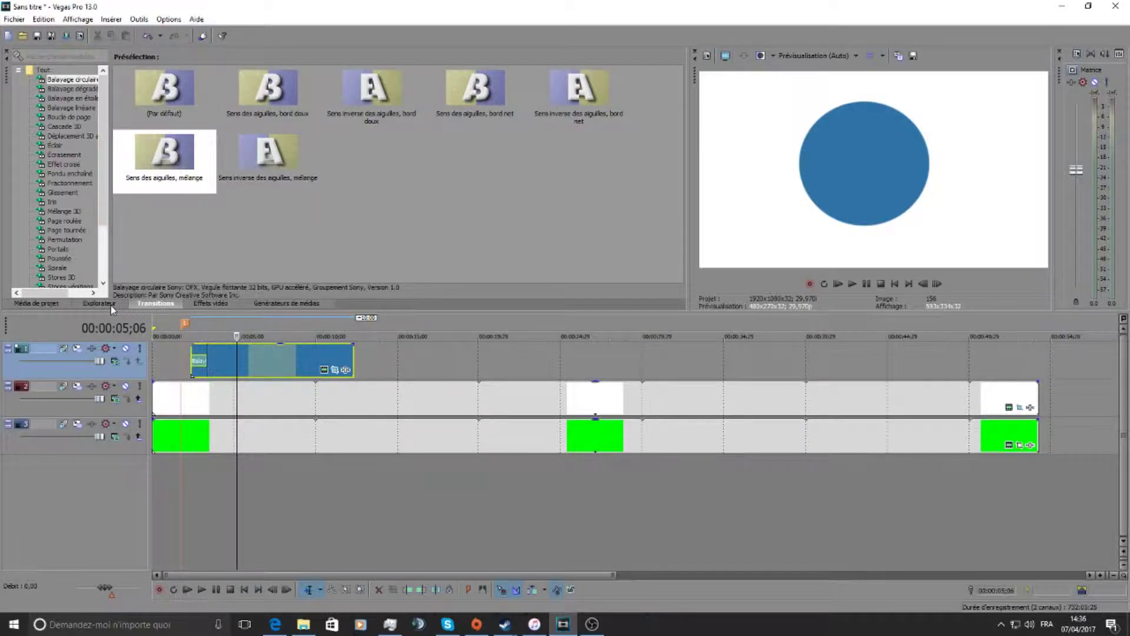
- Add a default "Titres & Texte" title event on a new track above the blue circle
left_click(288, 303)
left_click(68, 154)
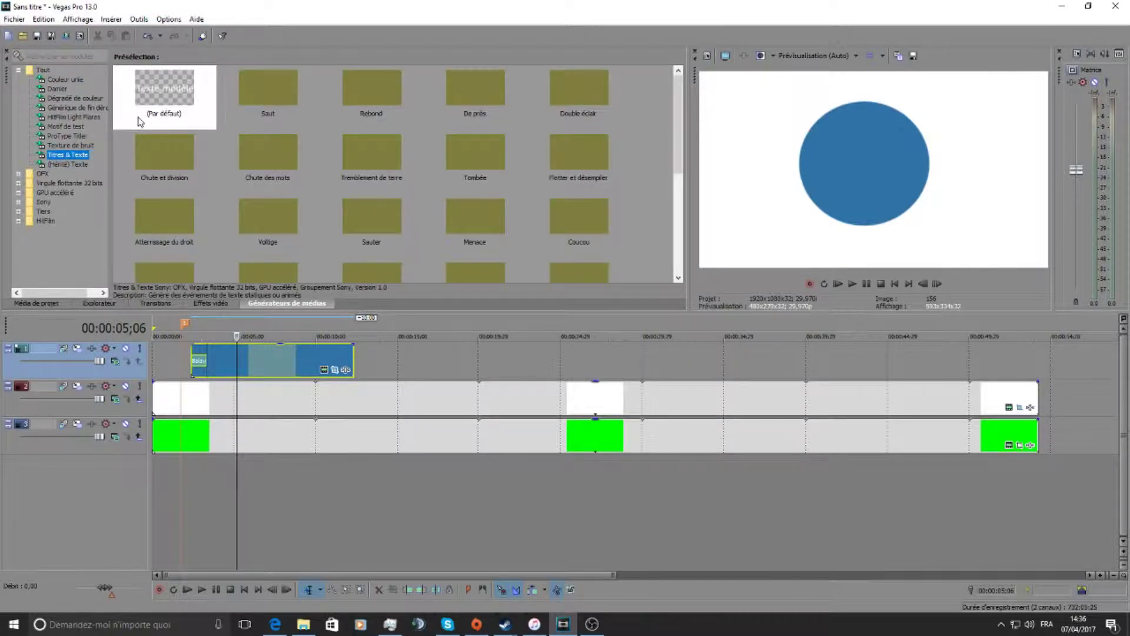
double_click(140, 121)
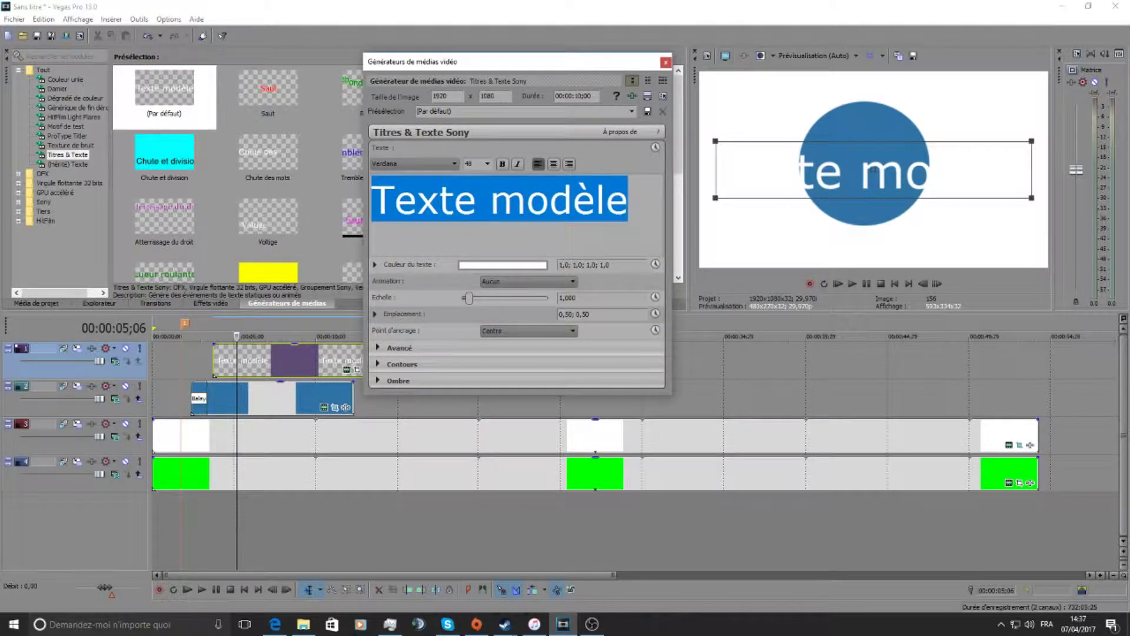
type("bA")
key("BackSpace")
type("B**")
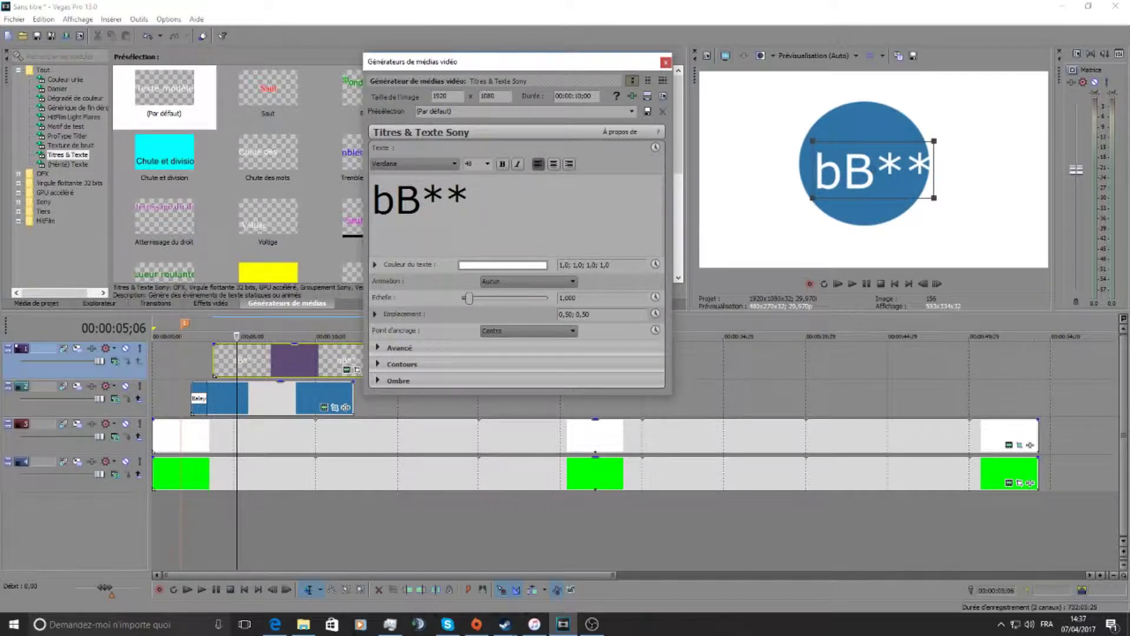
key("BackSpace")
key("BackSpace")
key("BackSpace")
key("BackSpace")
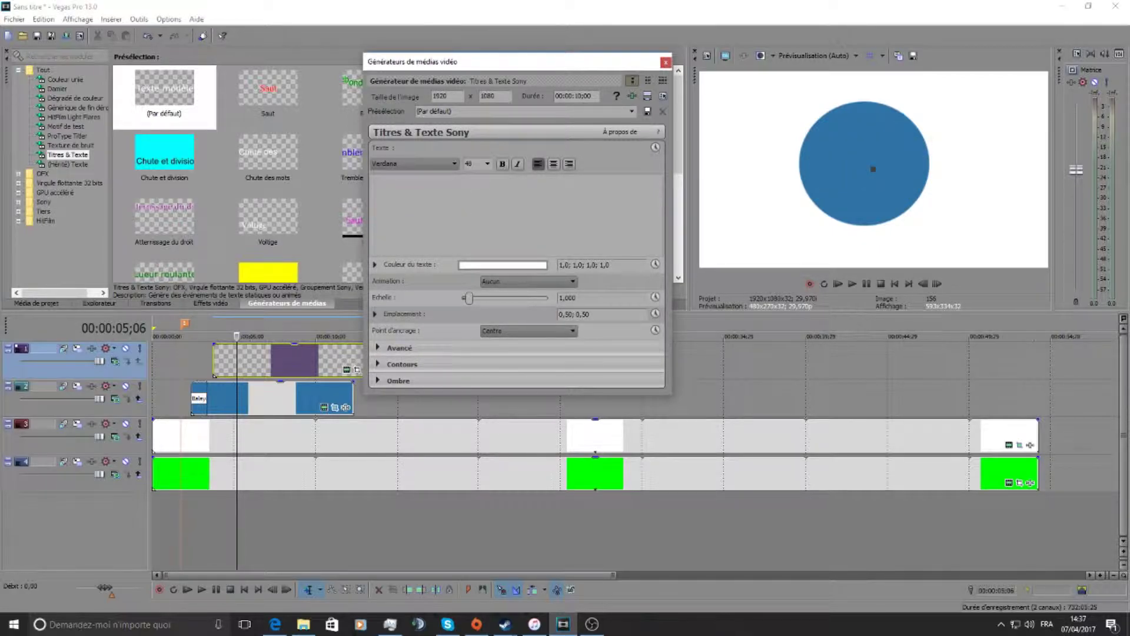
- Enter "Babyswag" as the text of the new title
type("b")
key("BackSpace")
type("Babyswaf")
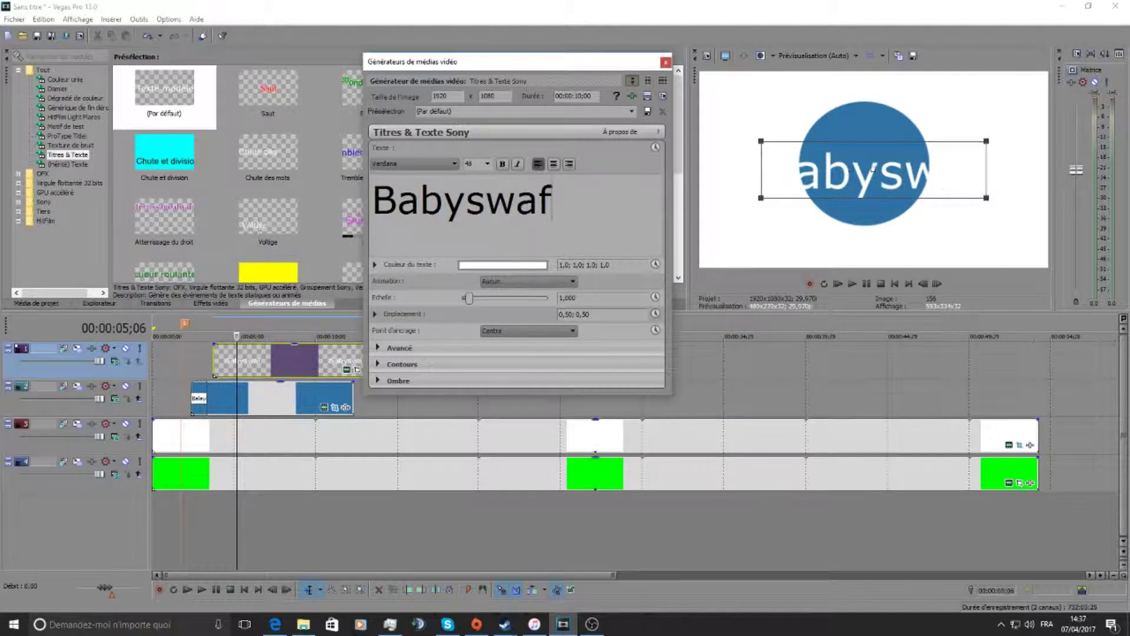
key("BackSpace")
type("g")
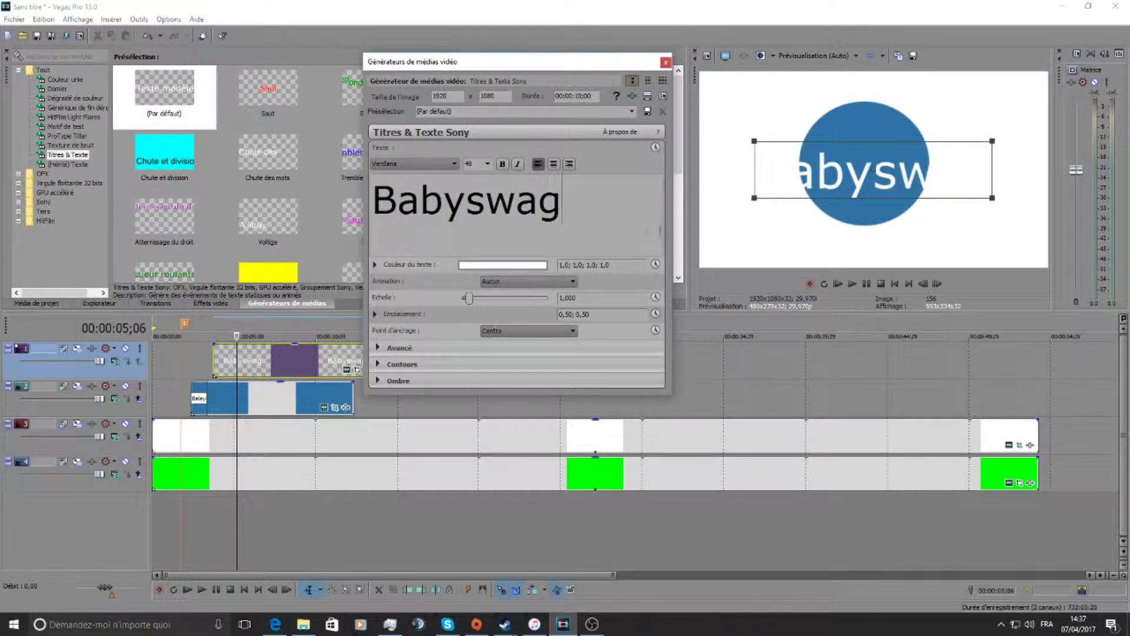
- Recolour the whole title text to a pale pink with RGBA values 0.88, 0.76, 0.75, 1.0
key("ctrl+a")
left_click(503, 265)
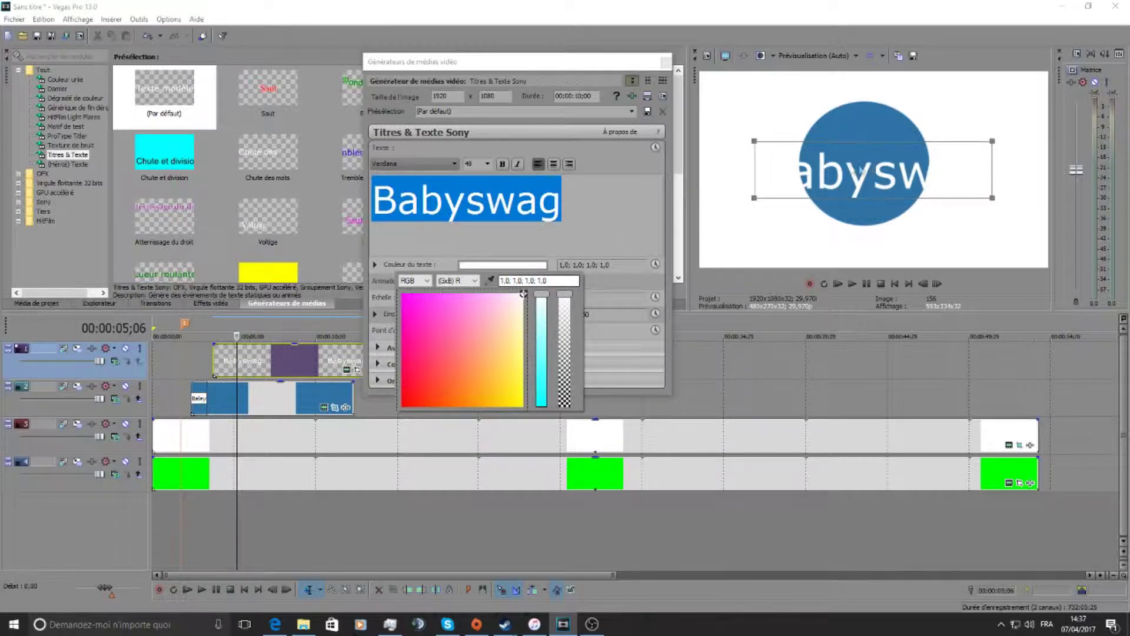
left_click(861, 170)
left_click(502, 265)
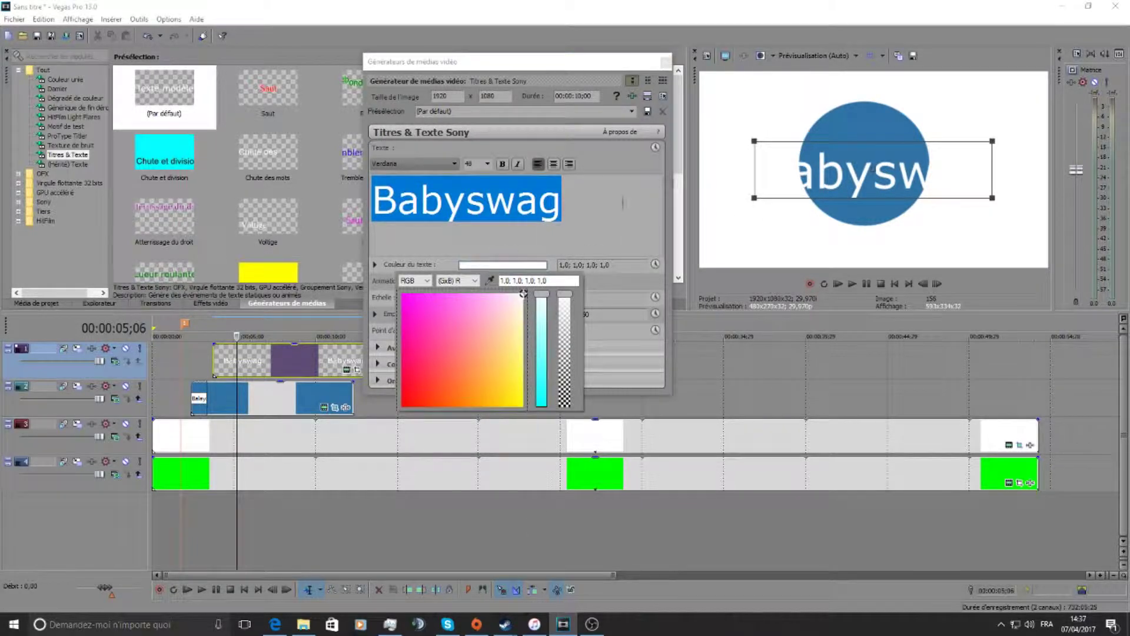
left_click_drag(541, 299, 541, 348)
left_click(404, 404)
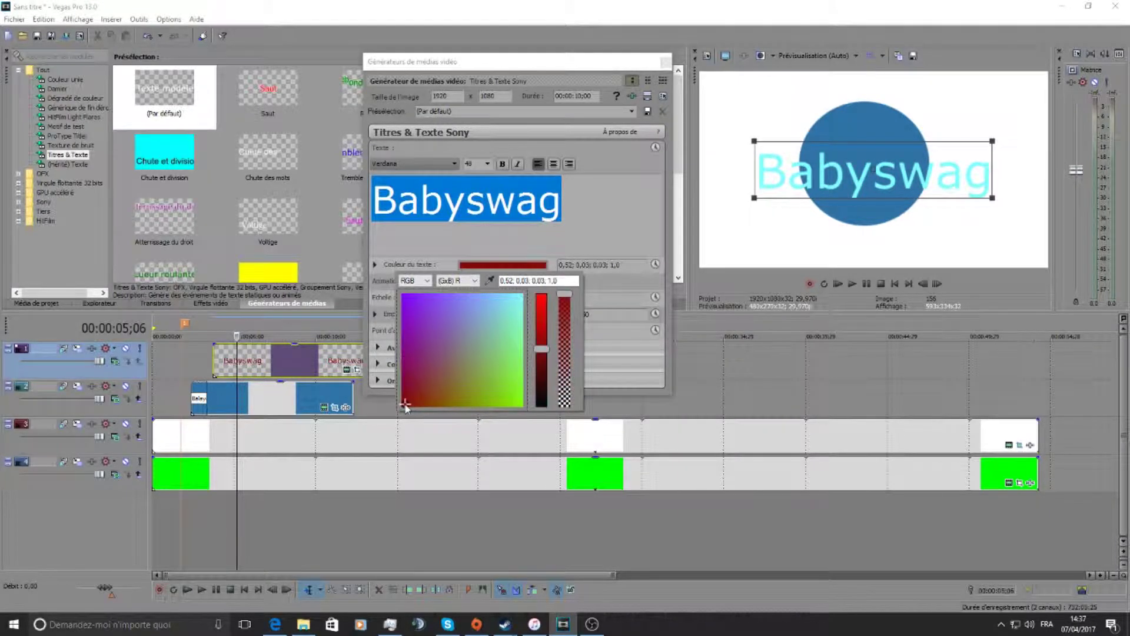
left_click_drag(407, 390, 435, 379)
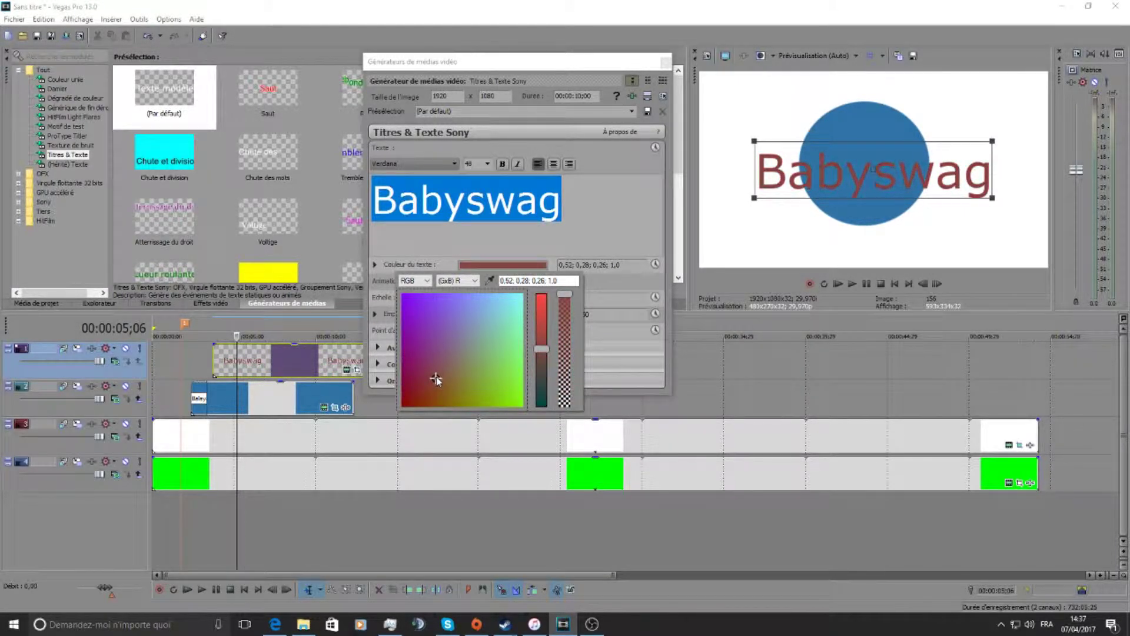
left_click_drag(541, 351, 540, 306)
left_click(494, 339)
left_click(495, 321)
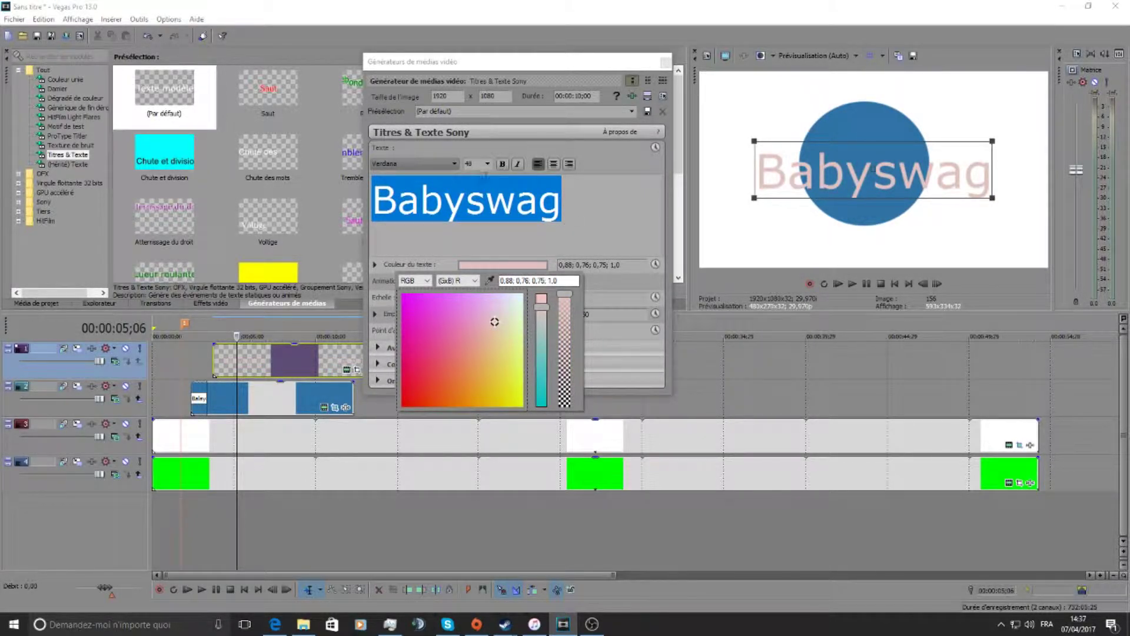
- Make the title text bold and change its font to Script
left_click(502, 165)
left_click(415, 164)
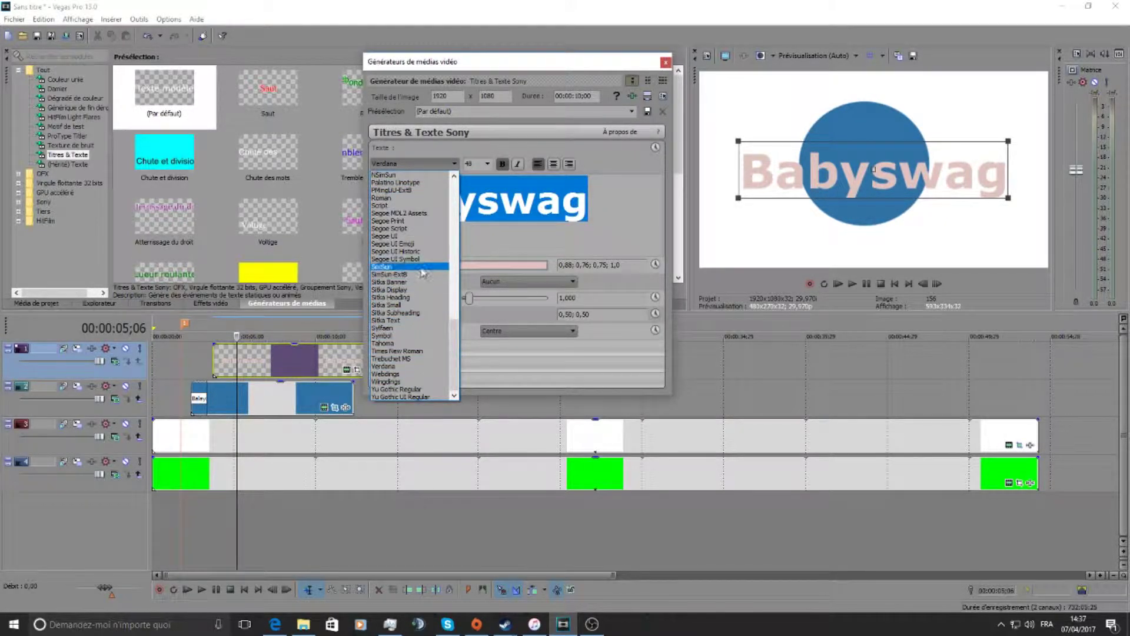
left_click(417, 206)
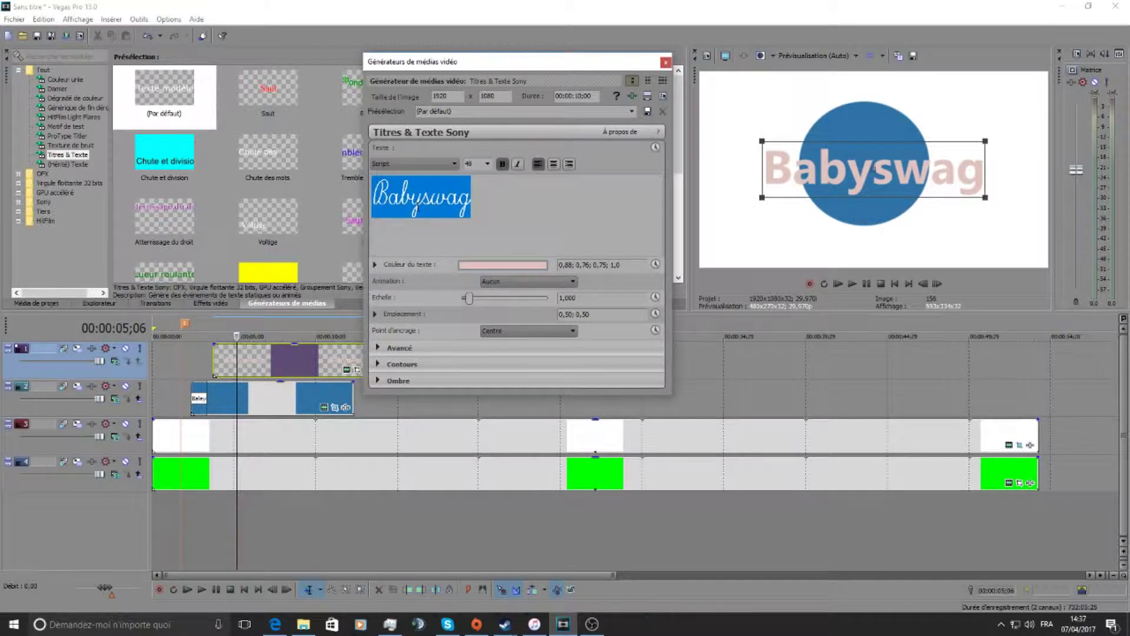
- Try the Gabriola font on the whole title text
left_click(415, 163)
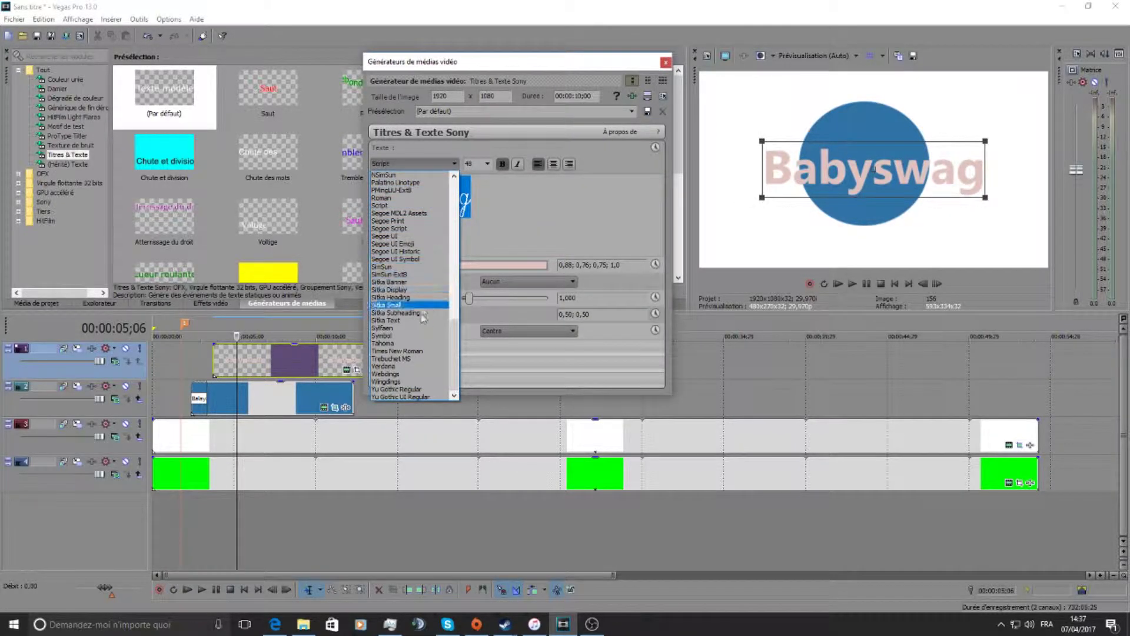
scroll(421, 312, "up", 1)
scroll(419, 309, "up", 7)
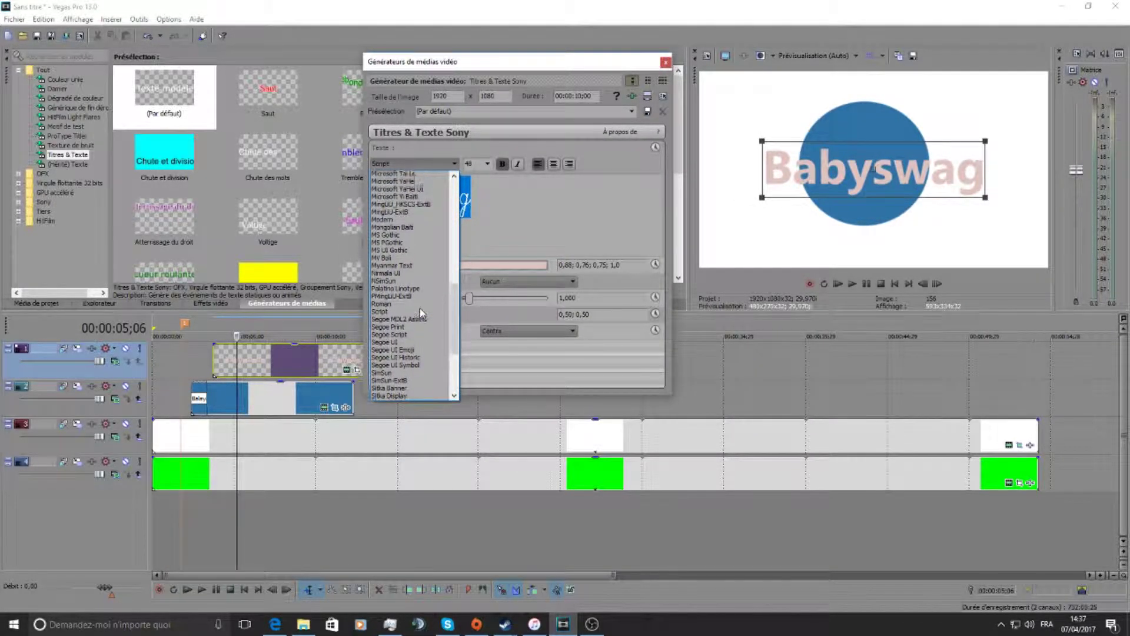
scroll(419, 308, "up", 6)
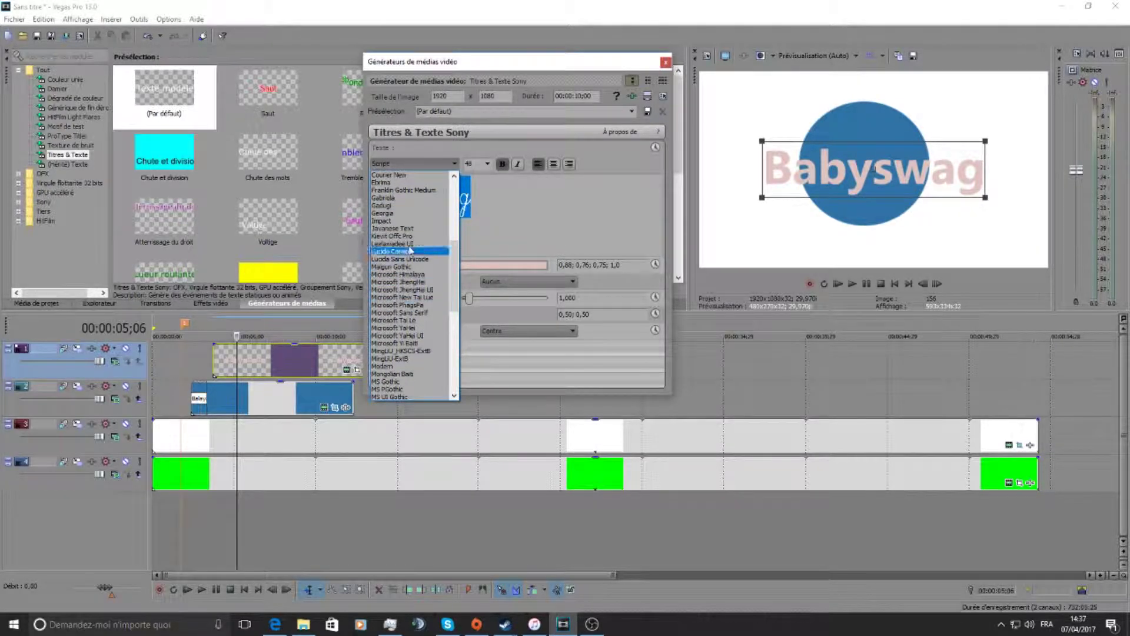
left_click(399, 197)
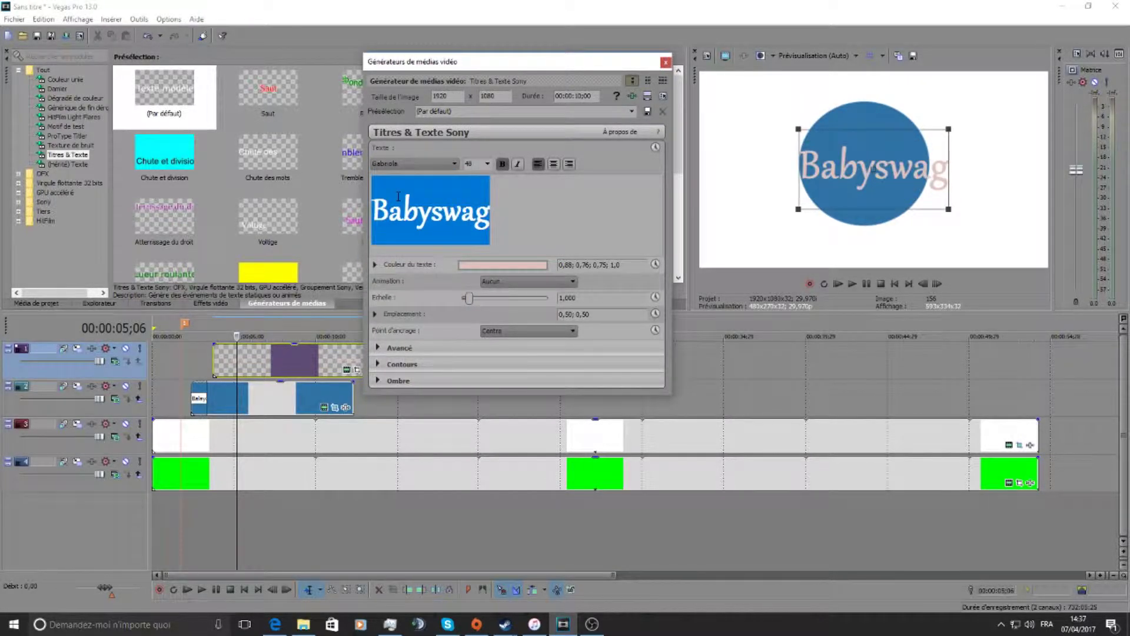
- Change the title text's font to Segoe UI
left_click(412, 163)
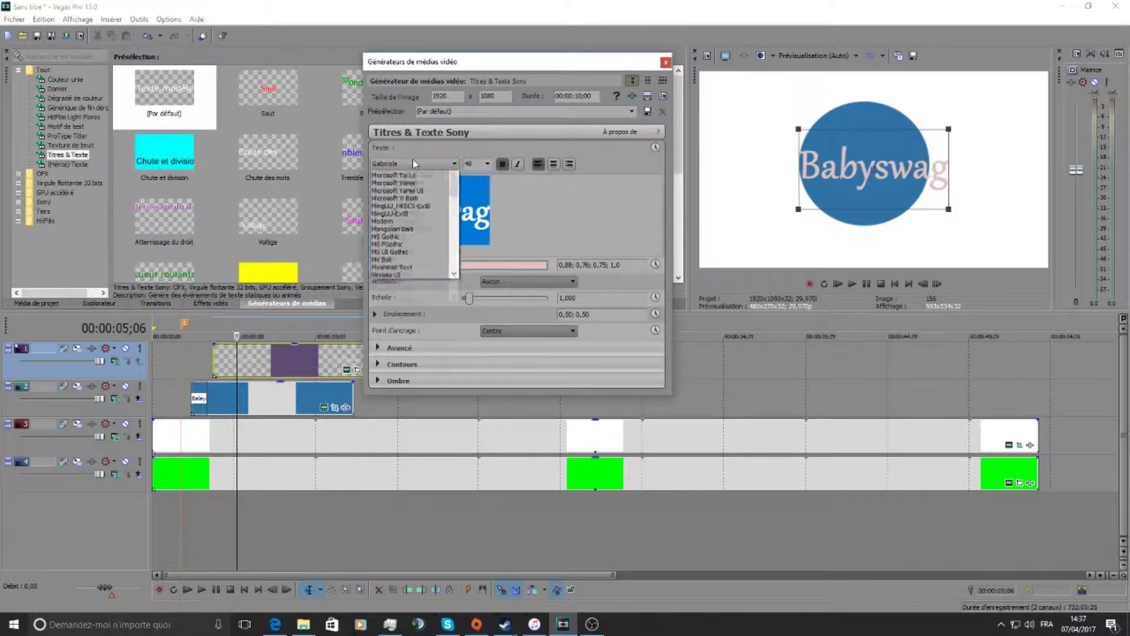
scroll(421, 363, "down", 1)
scroll(421, 363, "down", 4)
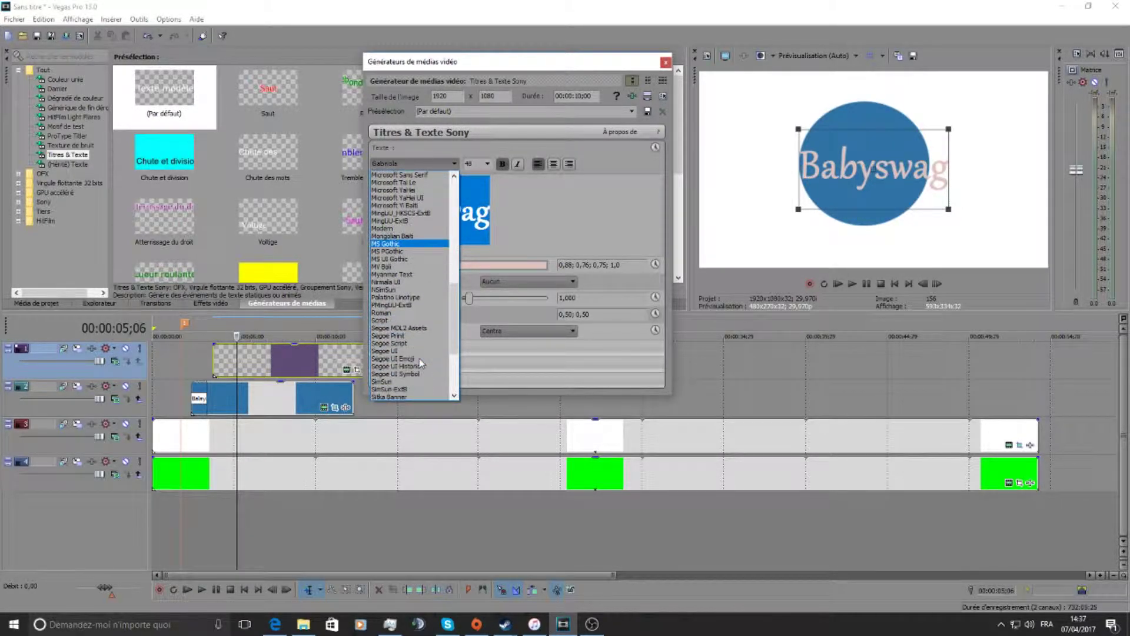
left_click(412, 350)
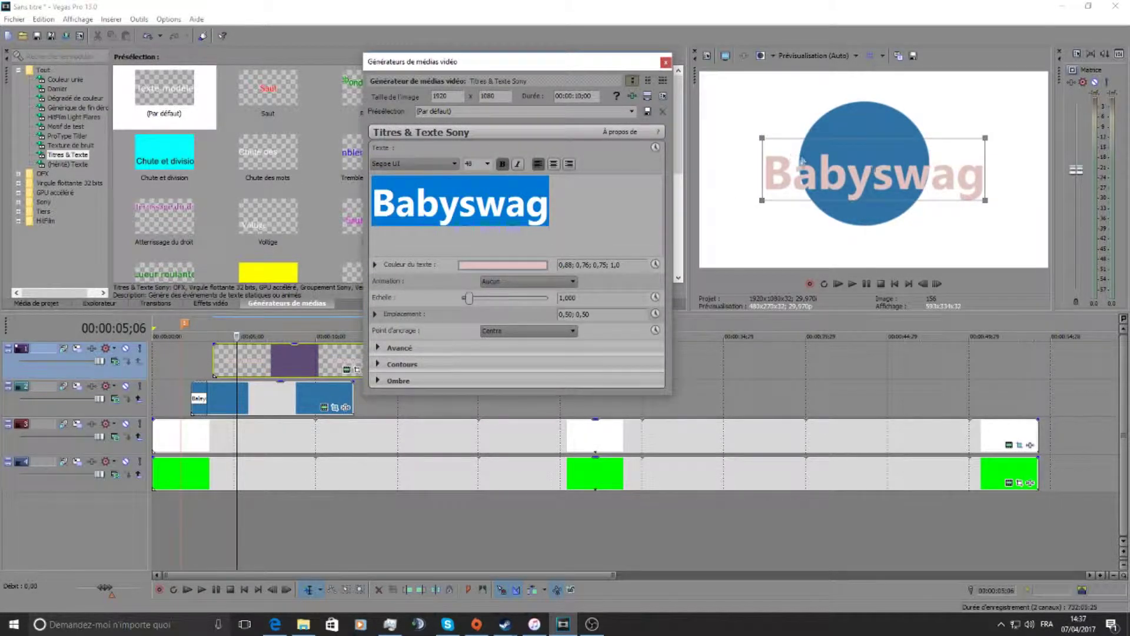
left_click(562, 238)
- Set the title's outline colour to near black with RGBA values 0.0, 0.02, 0.02, 1.0
left_click(379, 365)
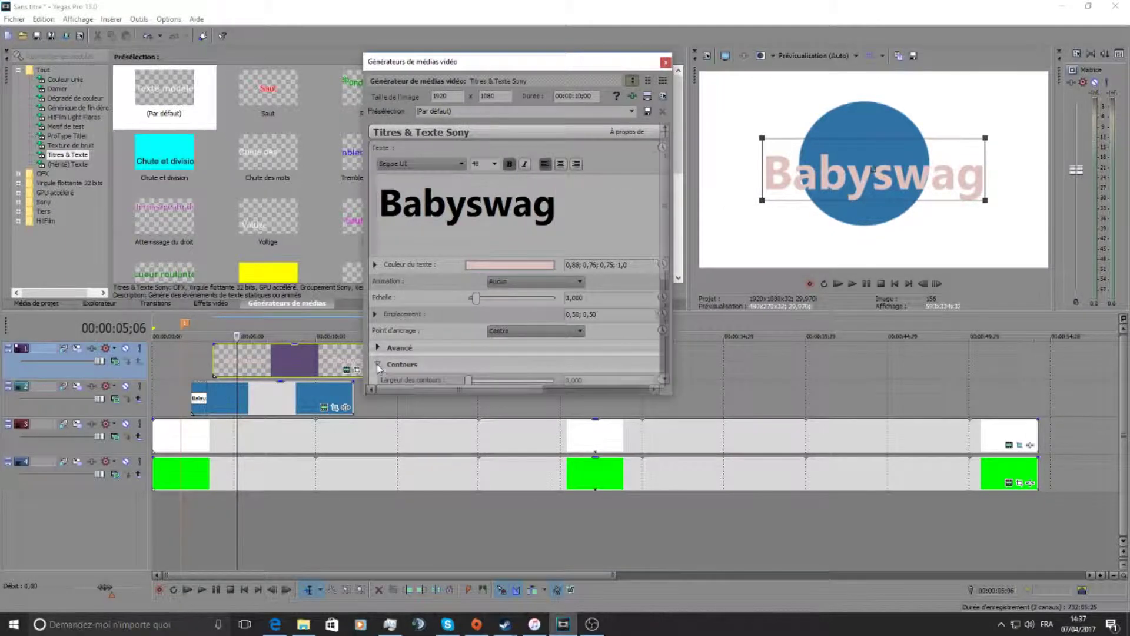
scroll(652, 299, "down", 3)
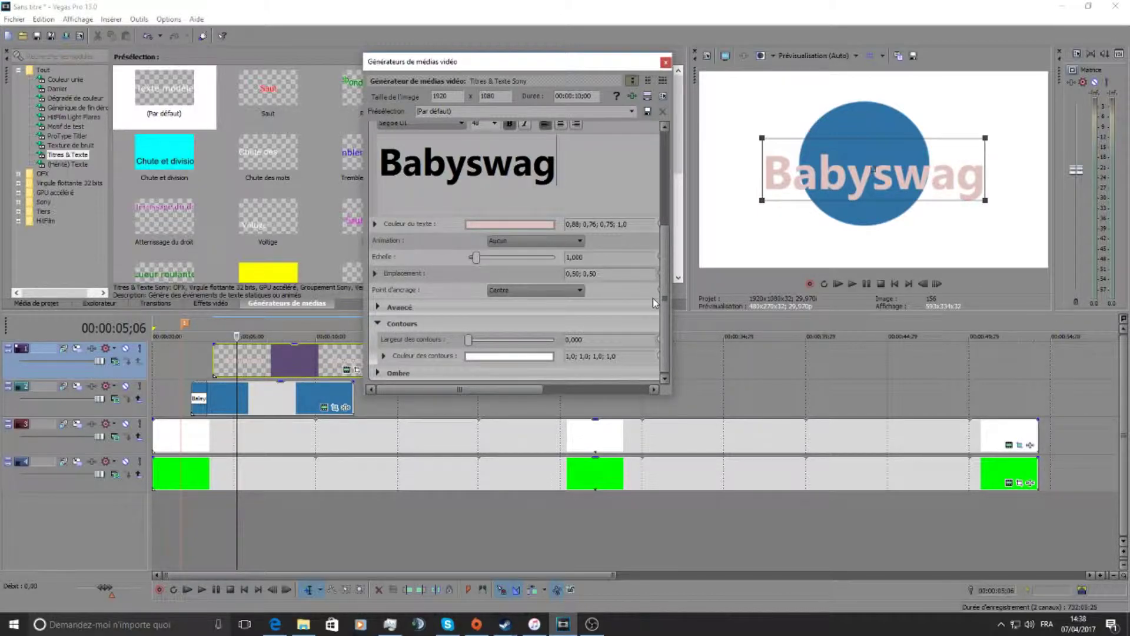
left_click(489, 357)
left_click_drag(548, 389, 548, 498)
left_click(414, 498)
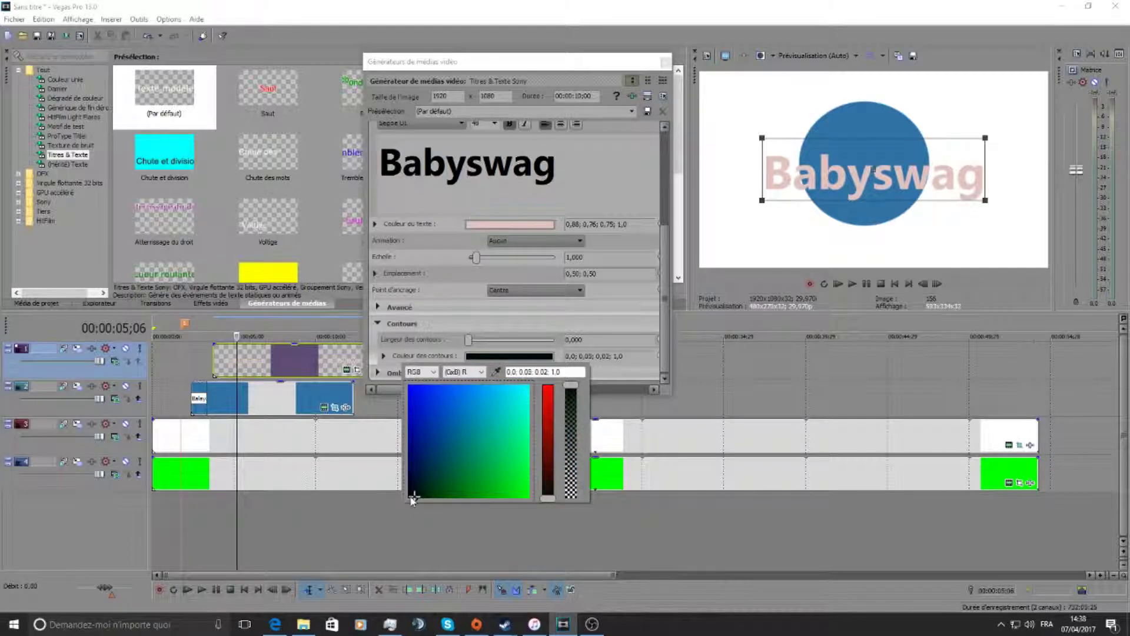
- Increase the title's outline width to the maximum of 10.000 and close the title settings
left_click(468, 339)
left_click_drag(475, 342, 491, 344)
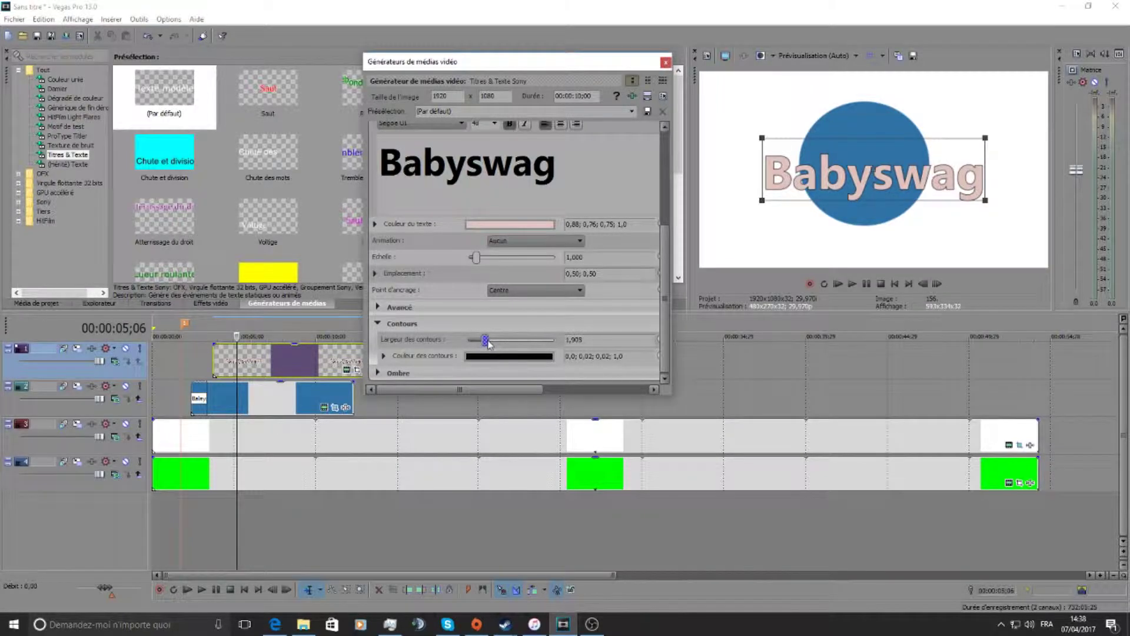
left_click_drag(491, 344, 509, 341)
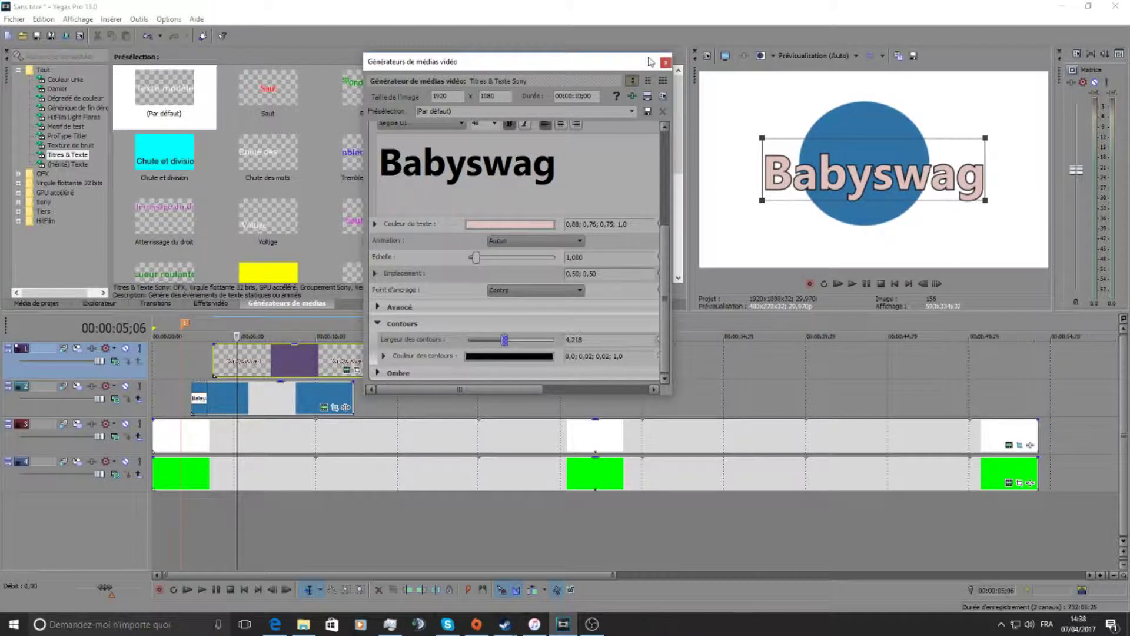
left_click_drag(504, 343, 593, 344)
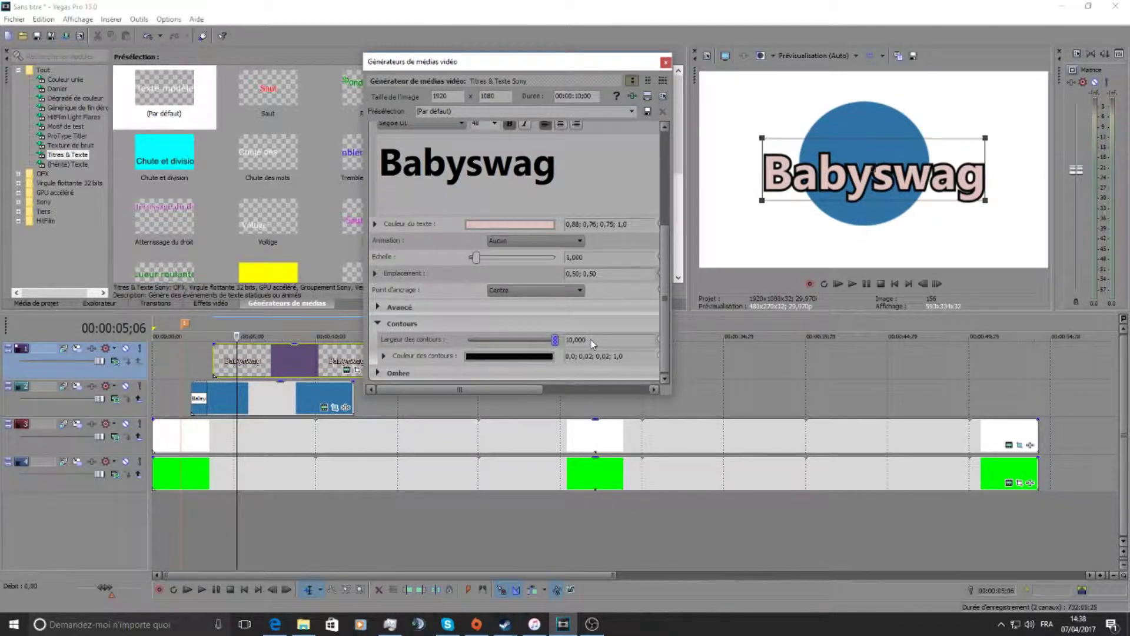
left_click_drag(553, 66, 493, 99)
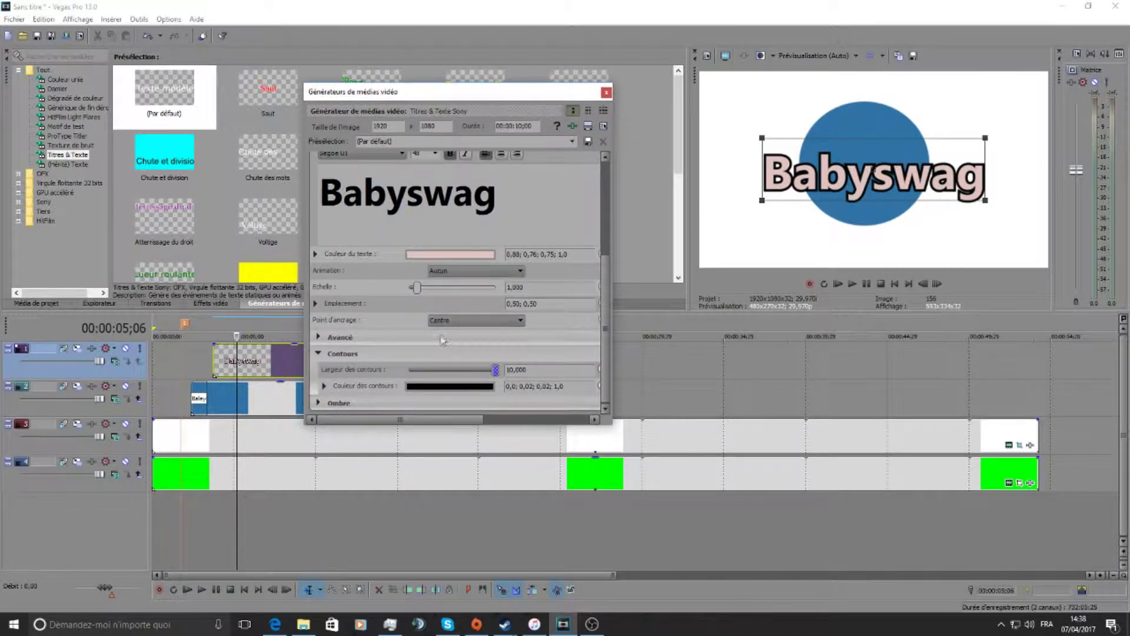
left_click(606, 93)
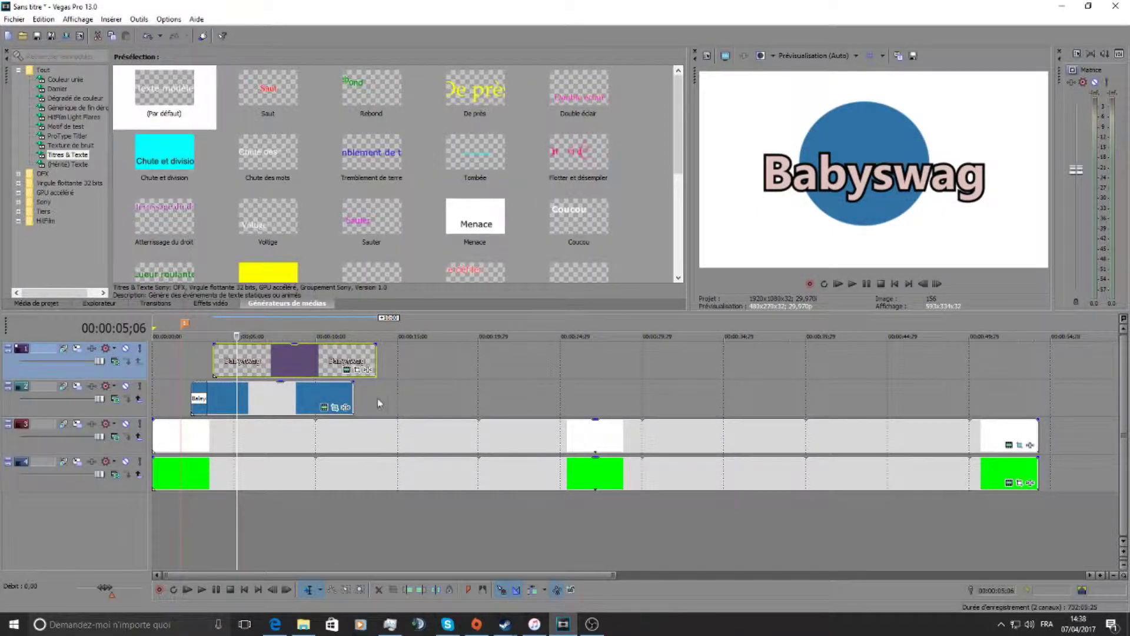
- In the title event's pan/crop, rotate the starting frame to 55.4° and enlarge it to 3,542.6 by 1,731.1, centred at 977.2, 684.4
left_click(355, 370)
left_click_drag(737, 37, 290, 43)
scroll(263, 396, "down", 3)
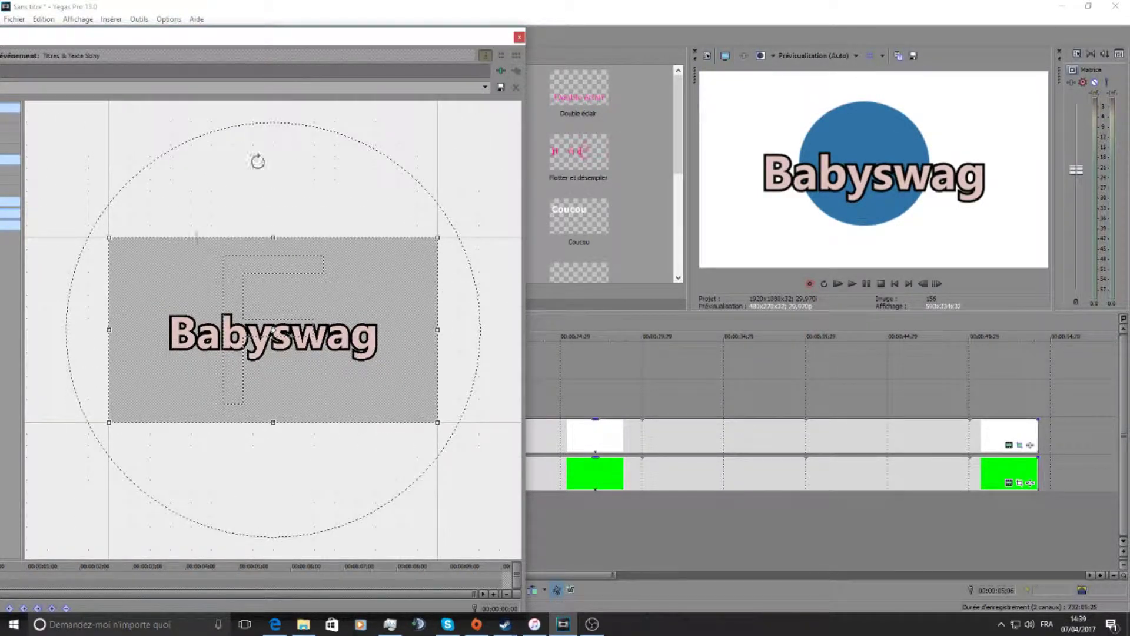
left_click_drag(441, 38, 500, 40)
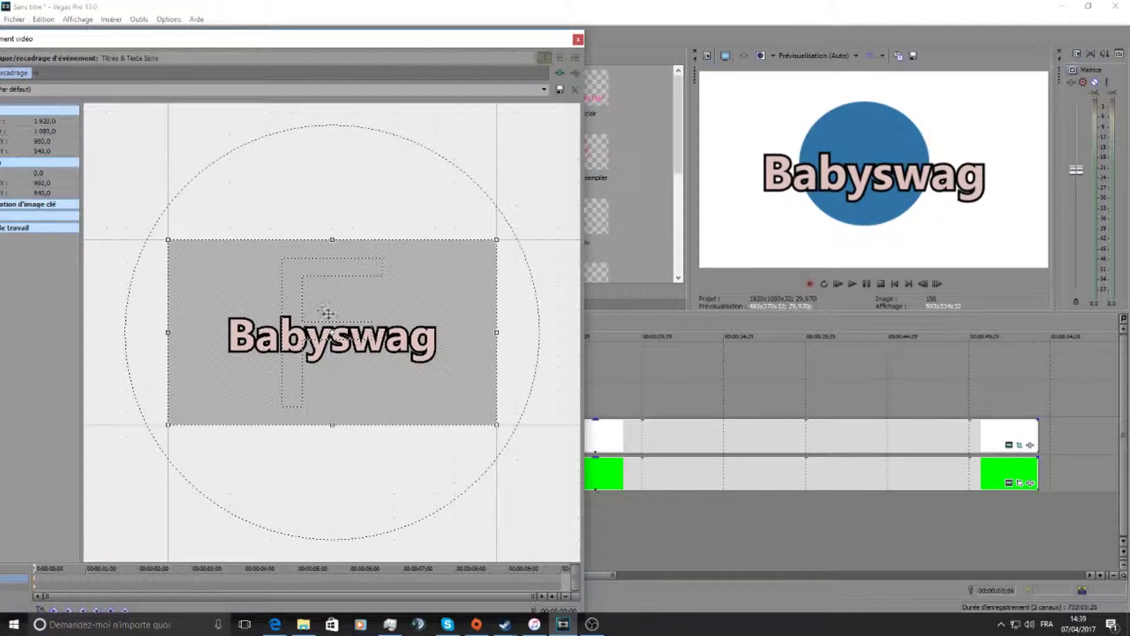
left_click_drag(388, 180, 616, 315)
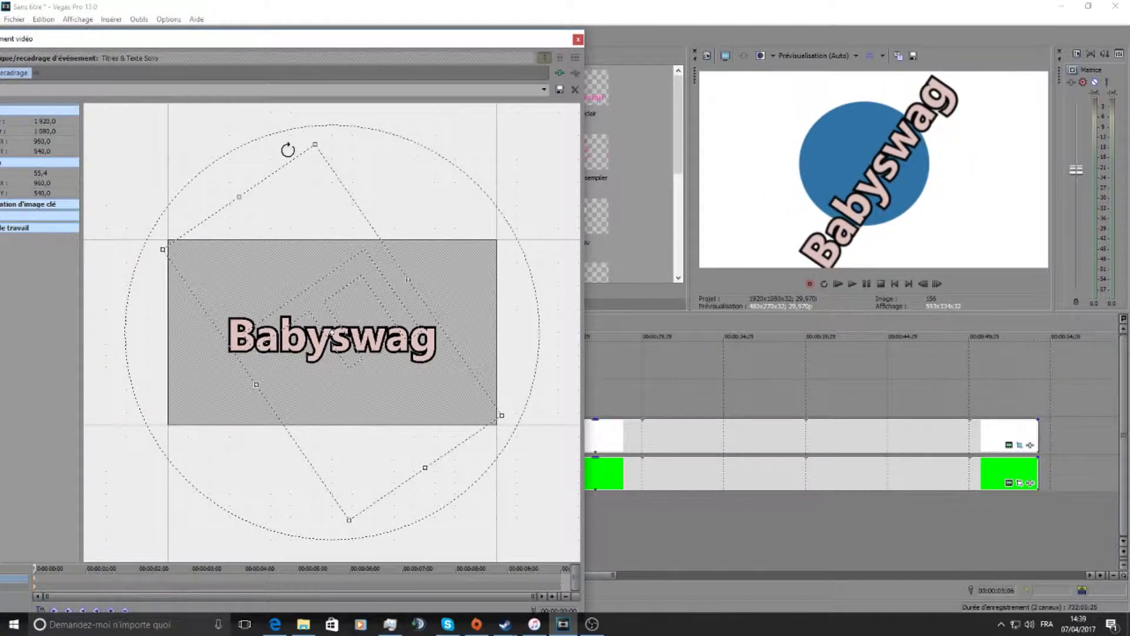
left_click_drag(316, 145, 287, 37)
left_click_drag(268, 225, 270, 250)
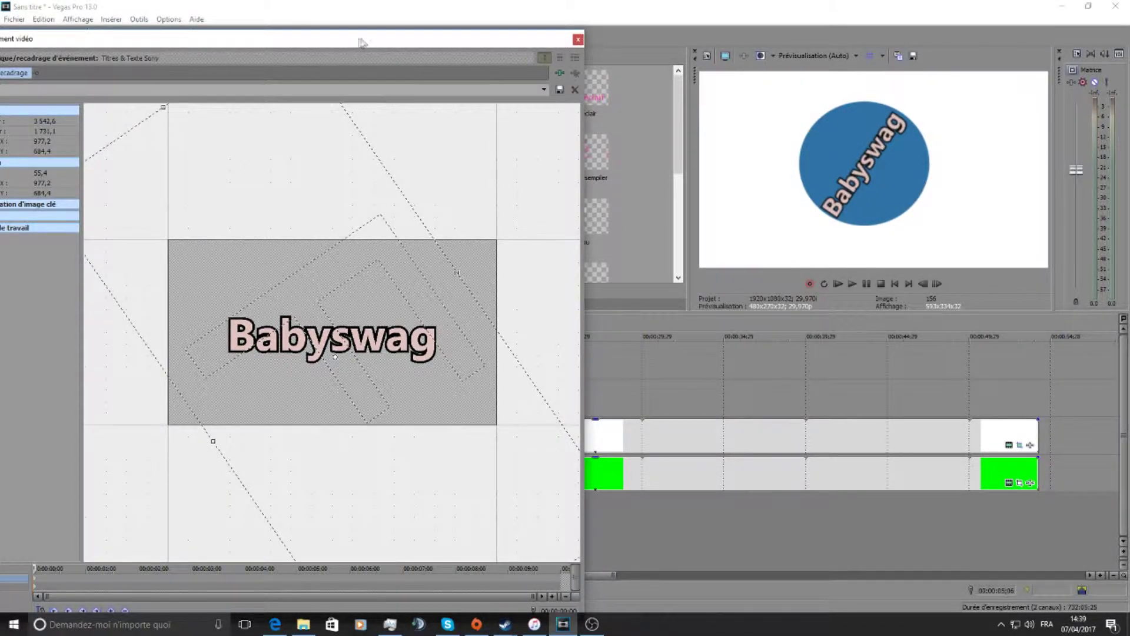
- Add a pan/crop keyframe just before the one-second mark, with the frame rotated about 25°, 2,707.9 wide and centred at 1,008.3, 643.0
left_click_drag(359, 40, 534, 42)
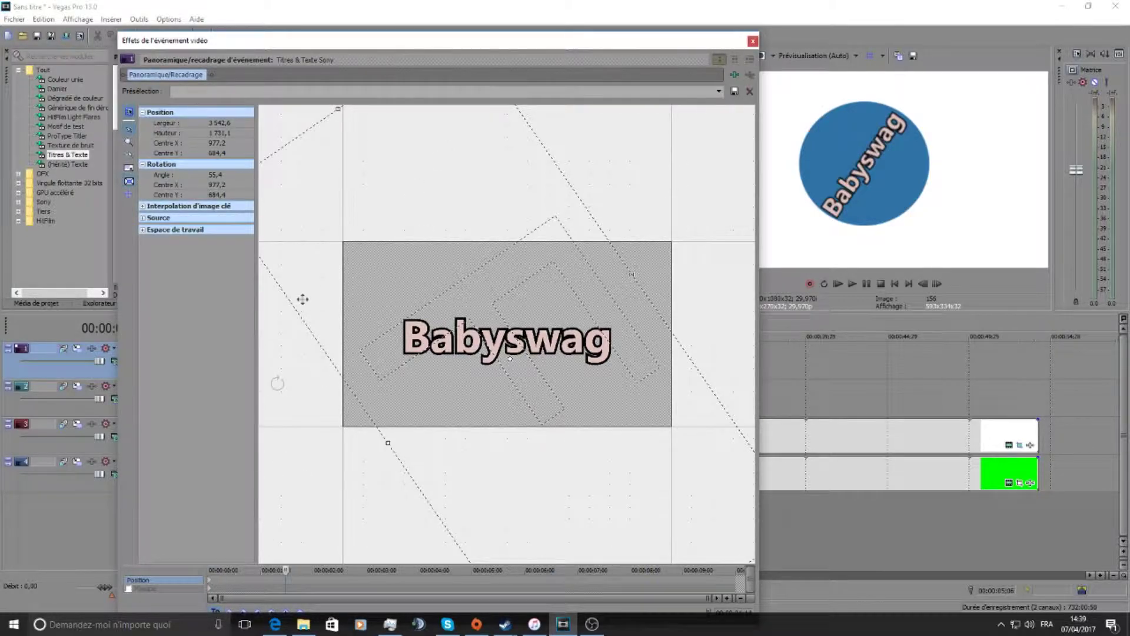
left_click_drag(411, 40, 421, 9)
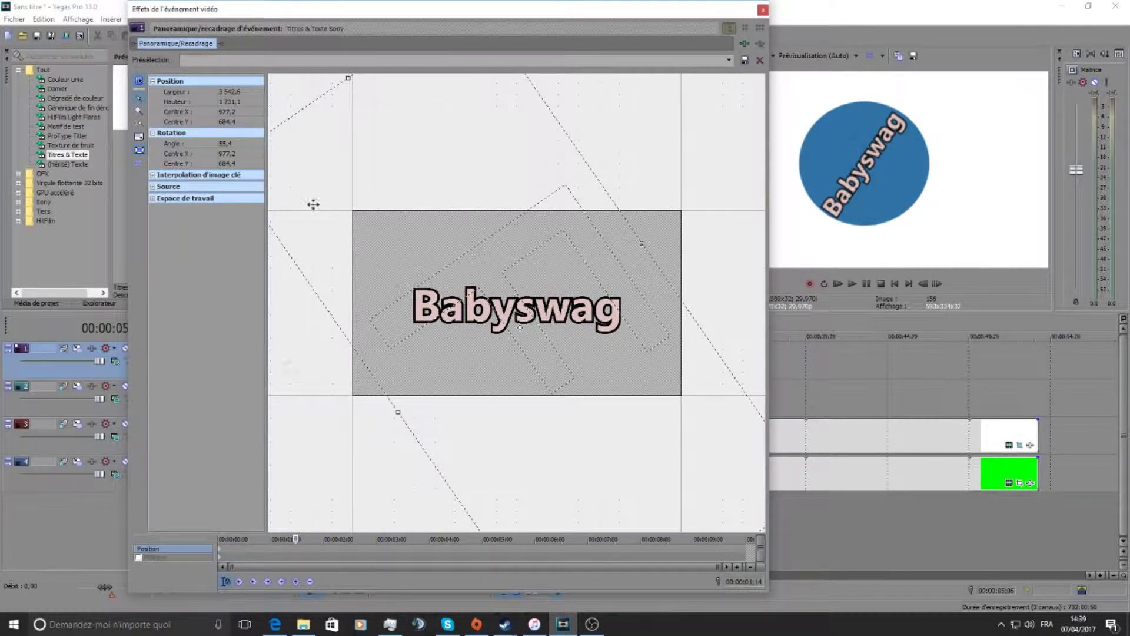
left_click_drag(347, 18, 84, 59)
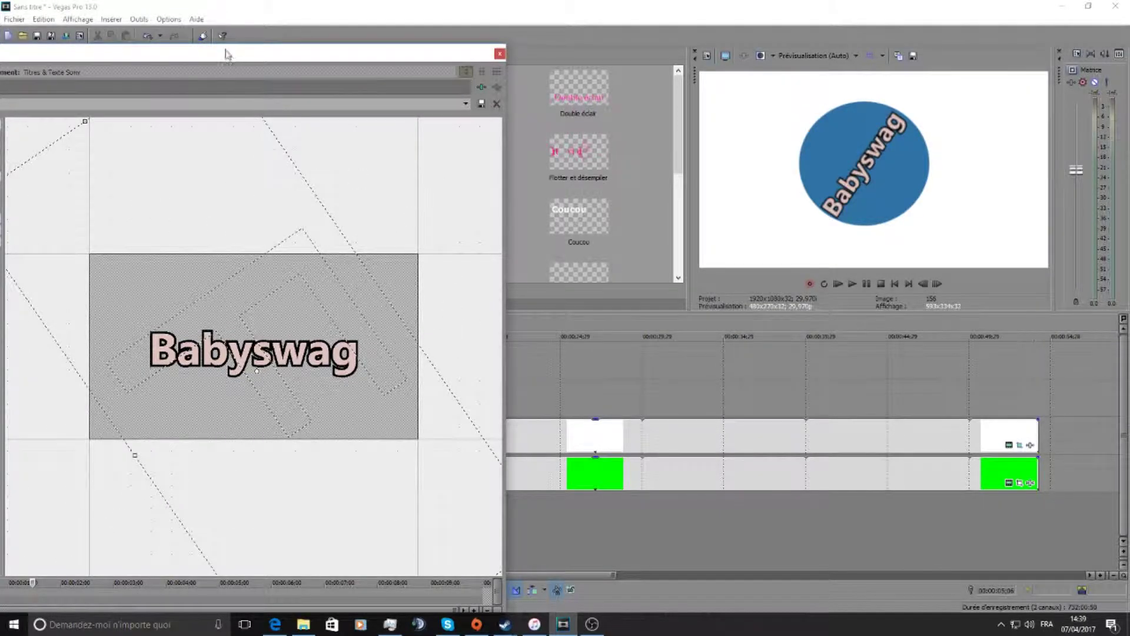
left_click_drag(226, 54, 368, 42)
left_click_drag(174, 570, 80, 572)
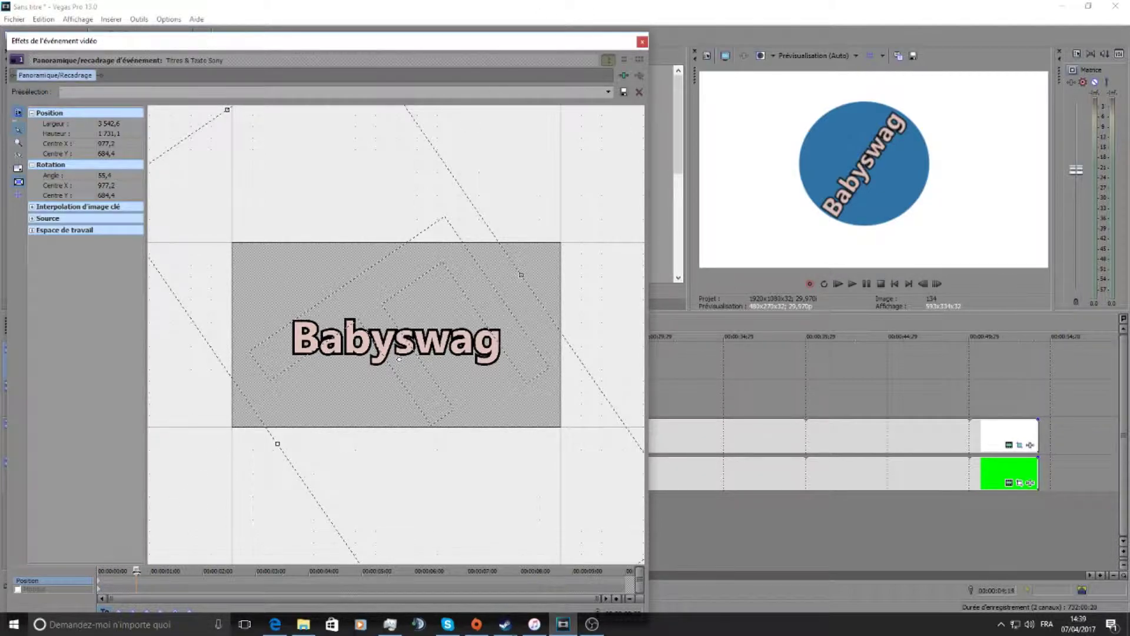
scroll(388, 186, "down", 2)
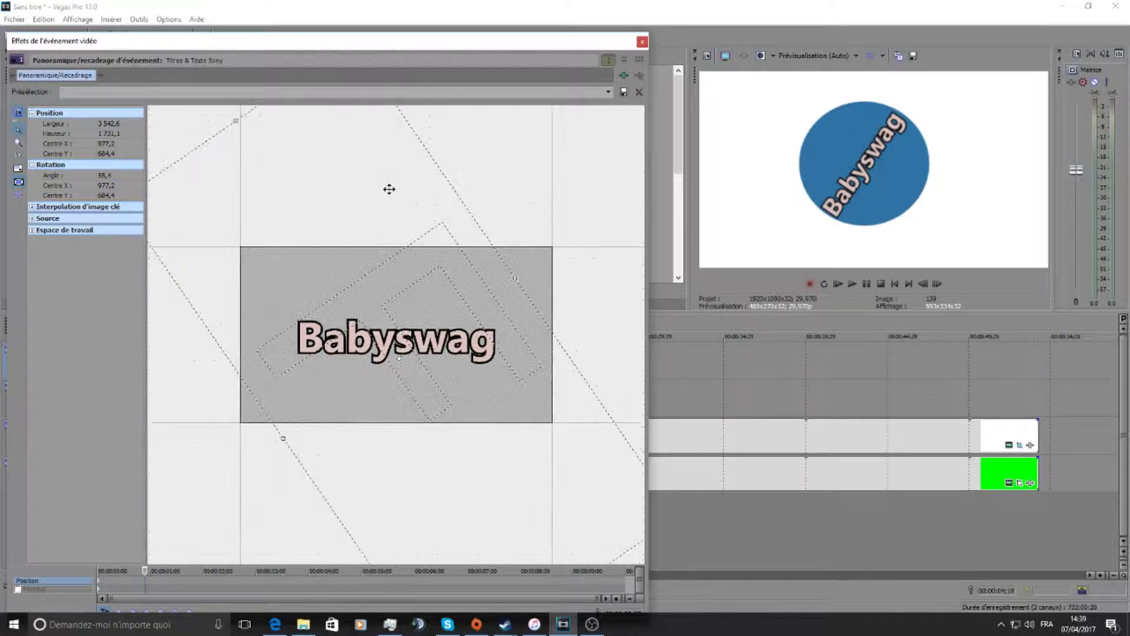
left_click_drag(471, 138, 363, 155)
scroll(285, 270, "down", 1)
scroll(285, 270, "down", 1)
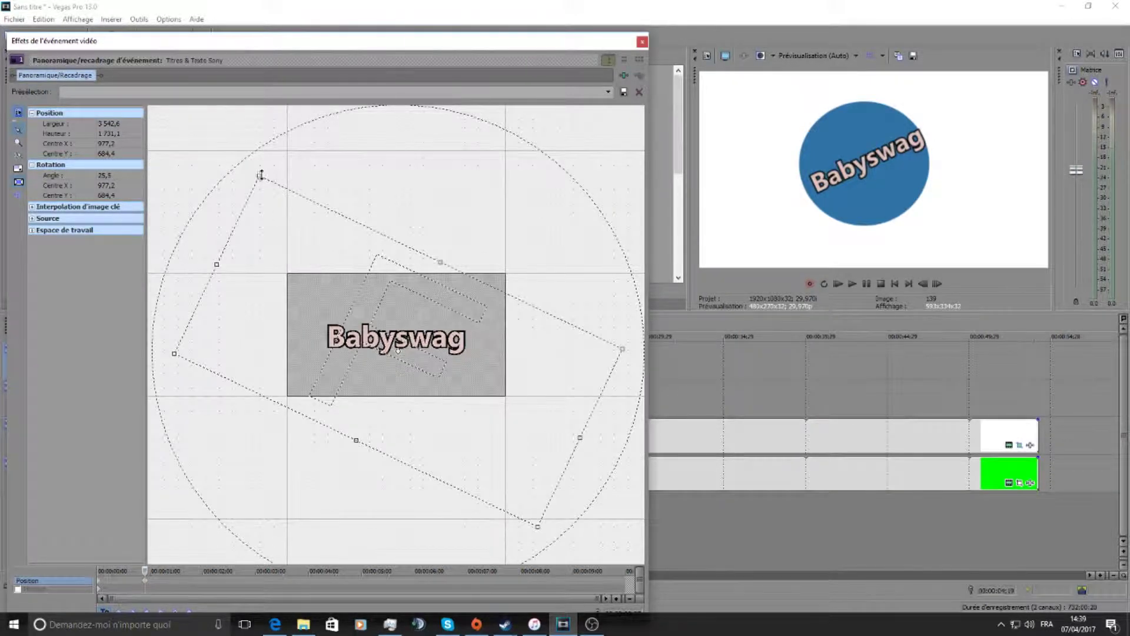
left_click_drag(257, 179, 293, 212)
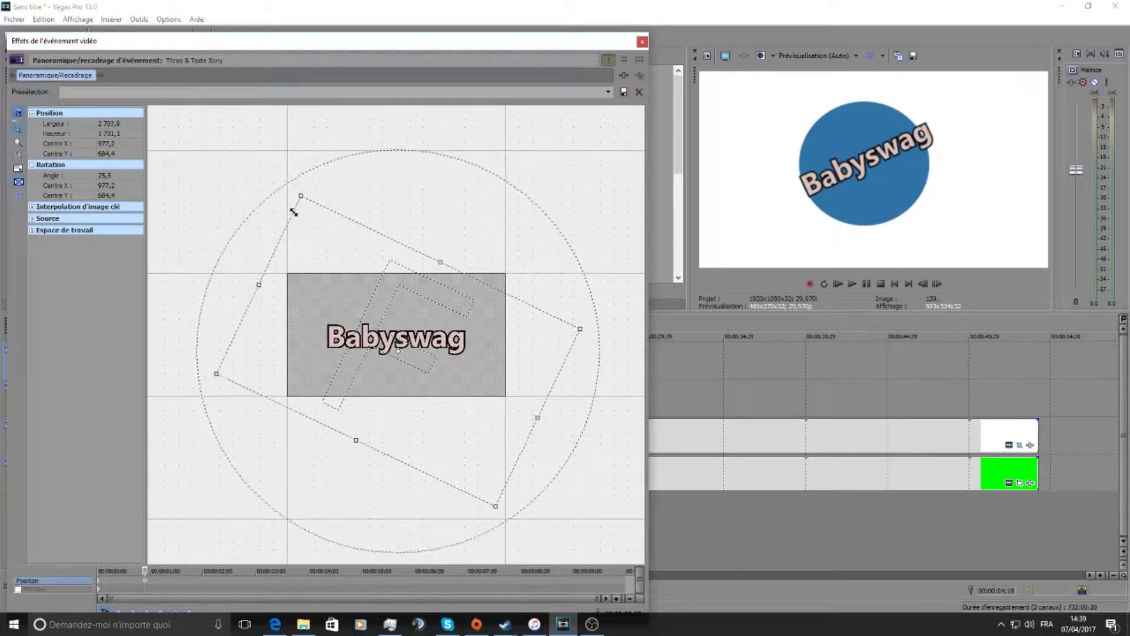
left_click_drag(373, 383, 376, 379)
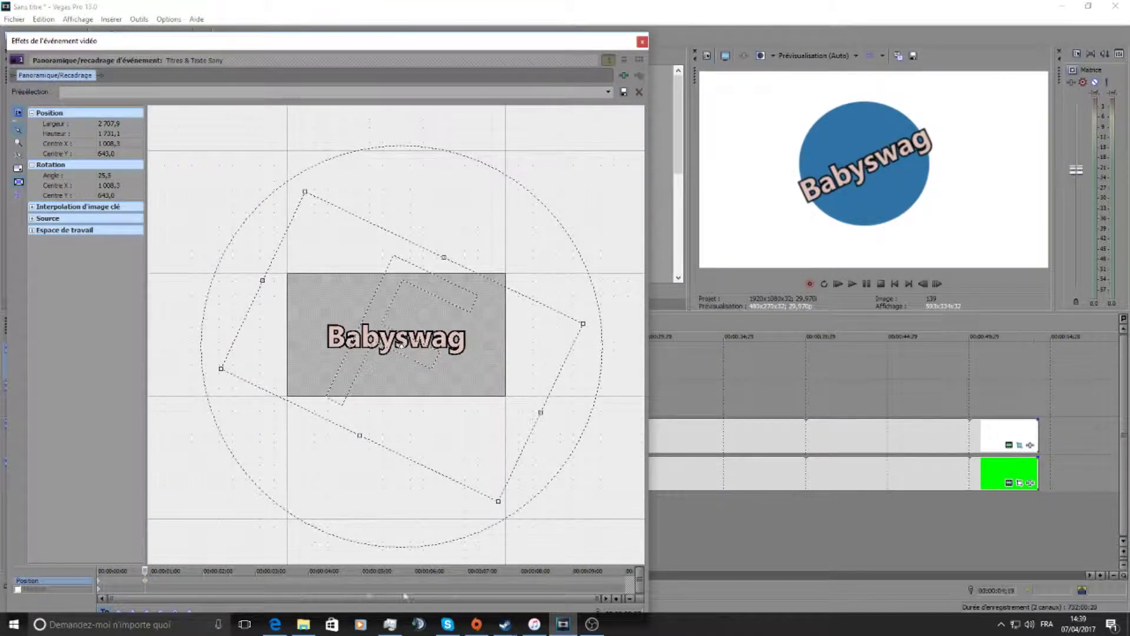
- Add a position keyframe near the title event's end with the frame rotated 11.4° and sized 2,221.9 by 1,628.2, and close the pan/crop window
left_click(627, 589)
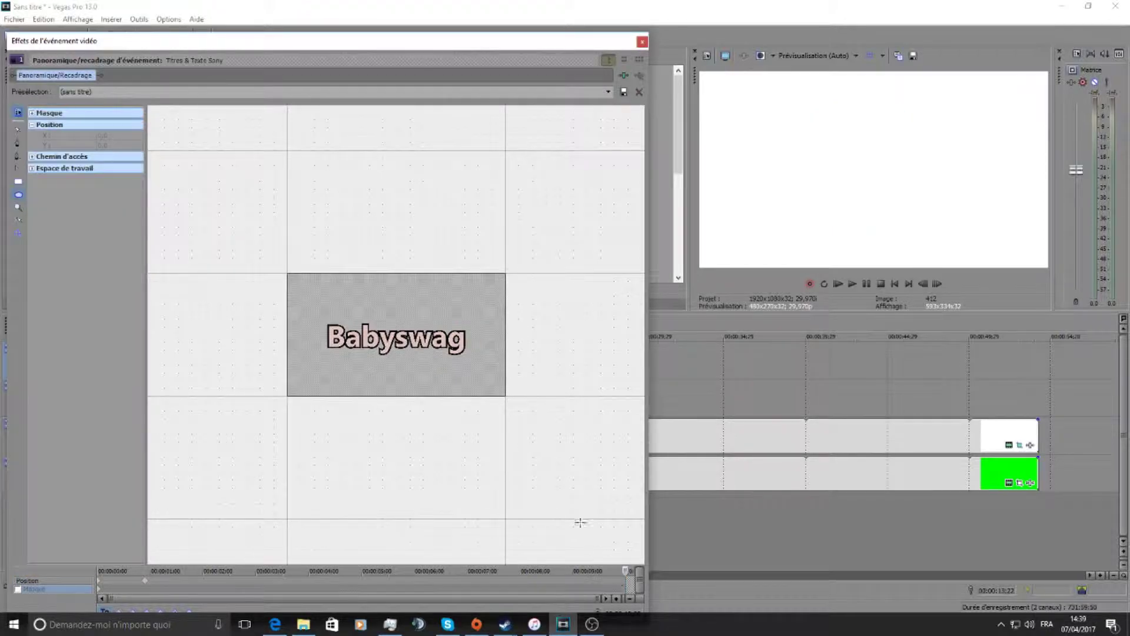
left_click(69, 580)
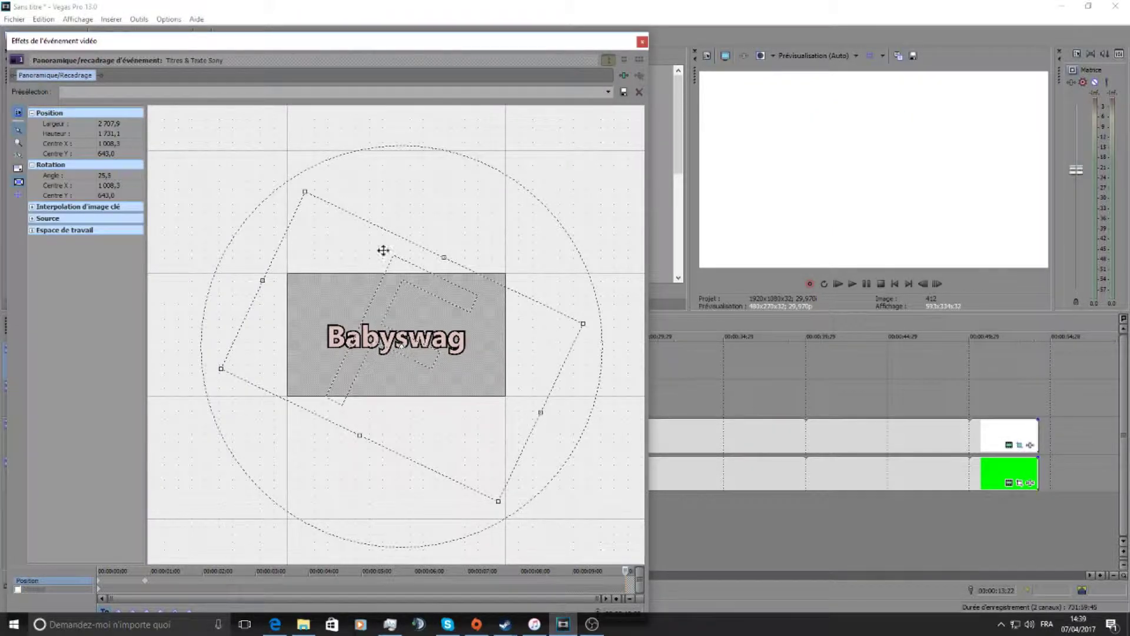
left_click(619, 580)
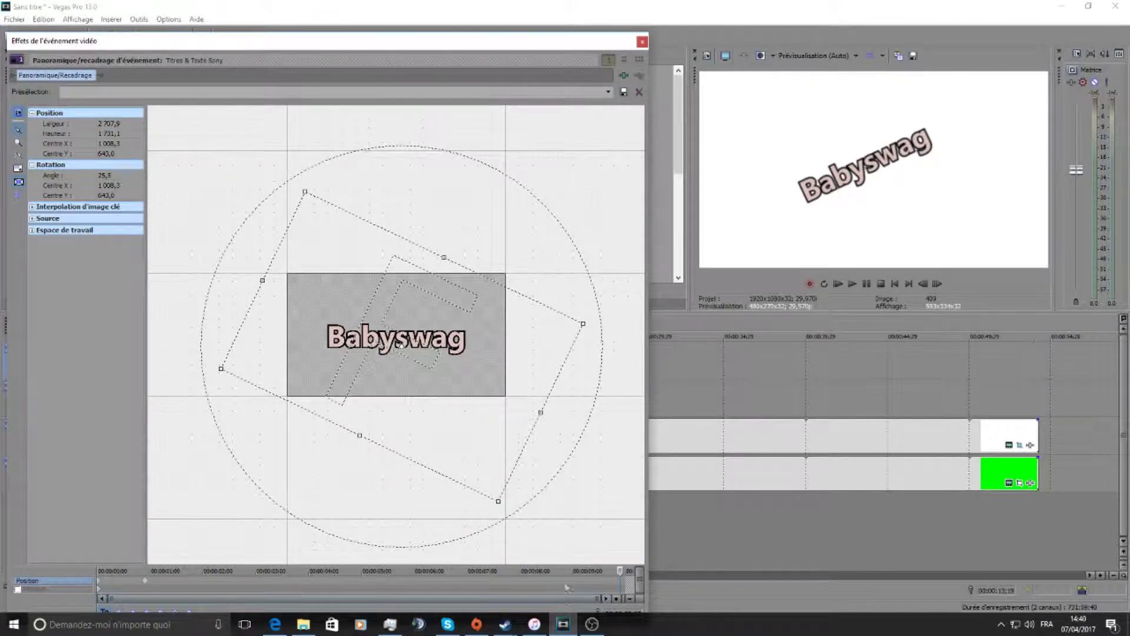
left_click_drag(333, 182, 296, 231)
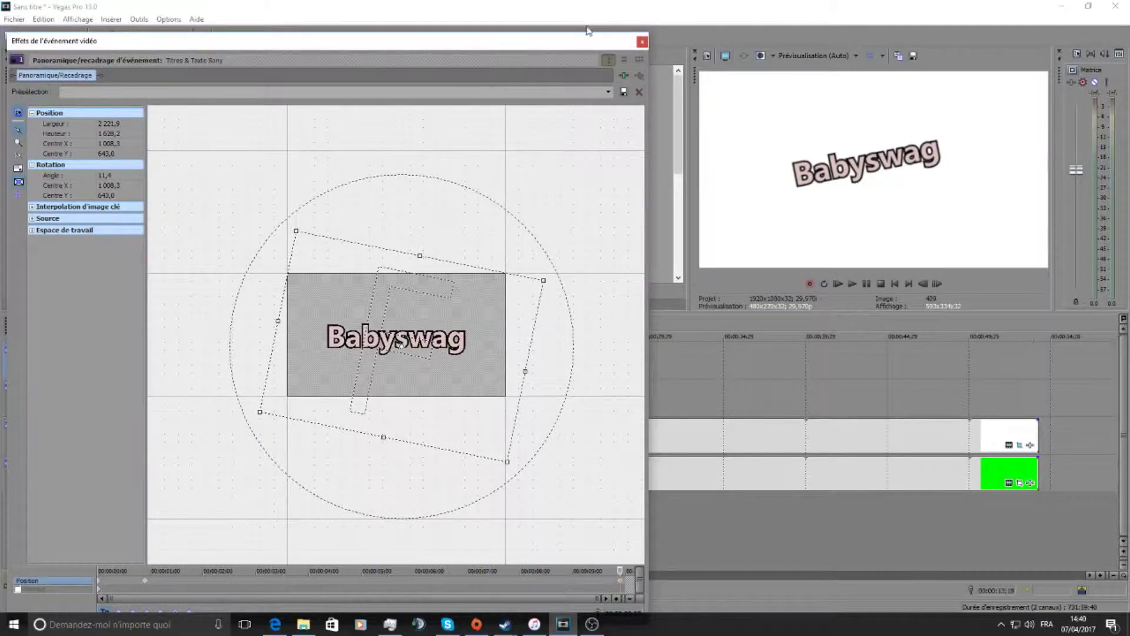
left_click(641, 41)
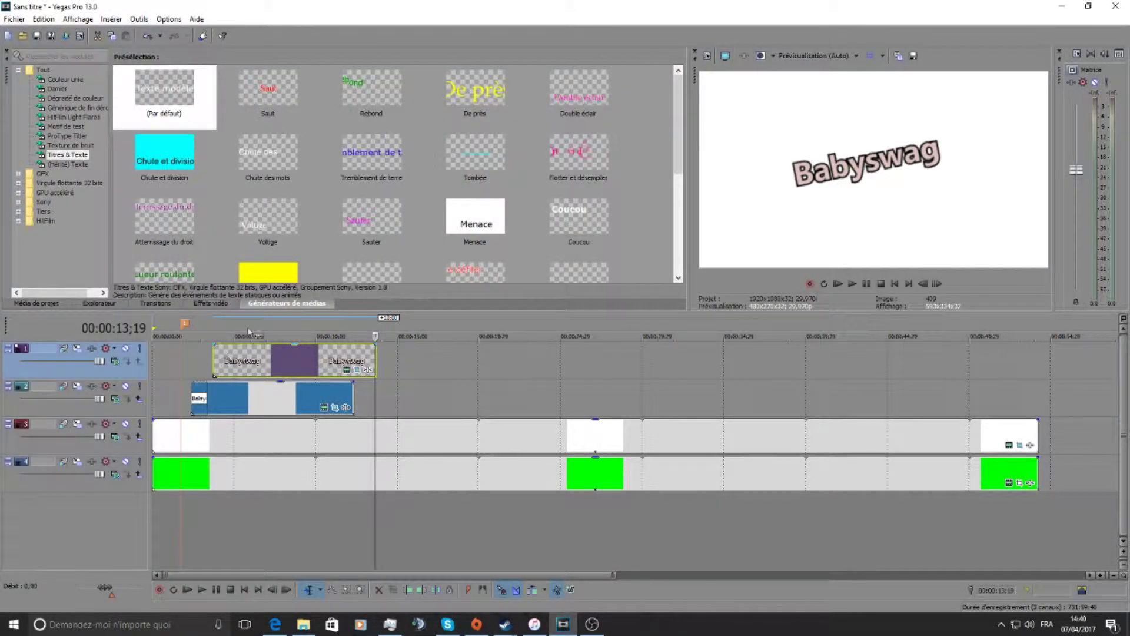
- Play the project from near the start to check the transition and the title's rotation animation
left_click(166, 336)
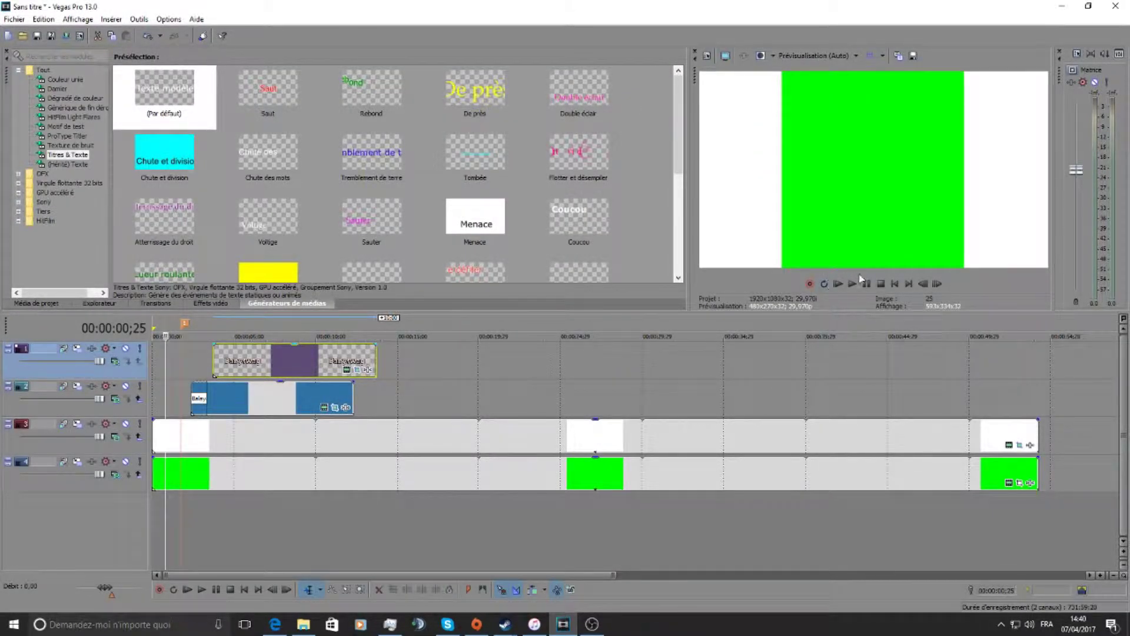
left_click(868, 284)
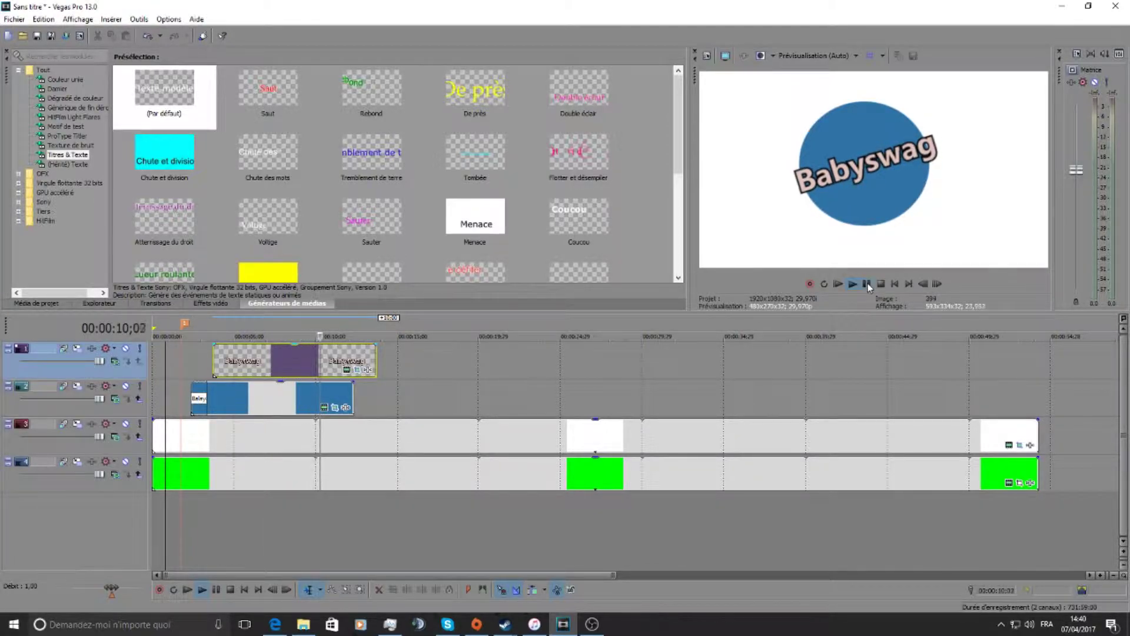
left_click(868, 284)
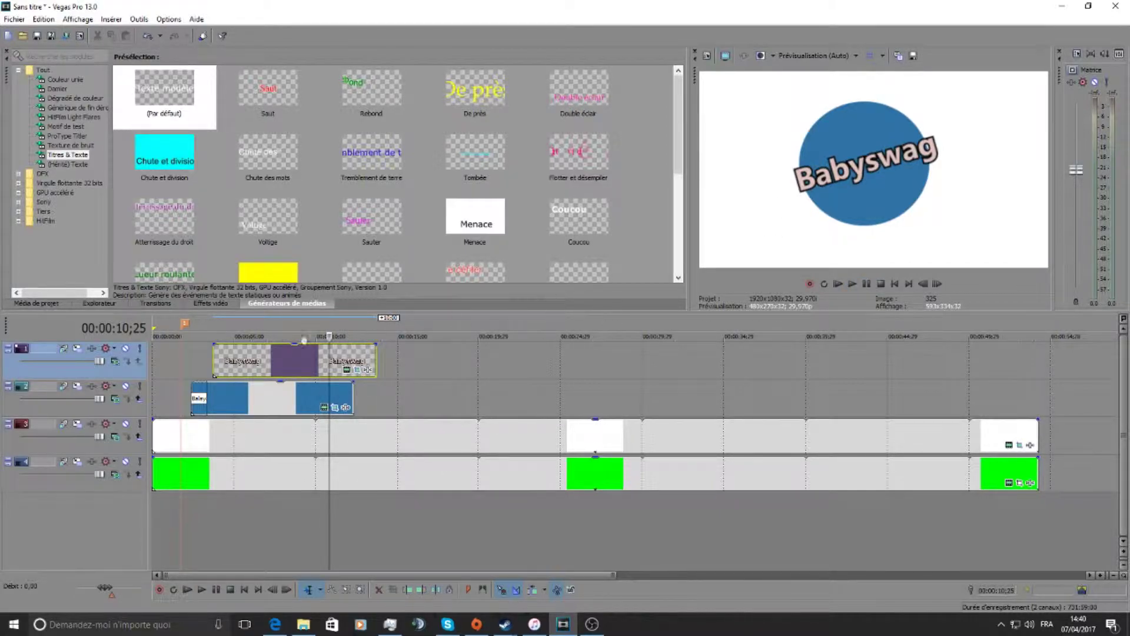
- Add a short fade-in at the start of the title event
left_click_drag(212, 343, 218, 346)
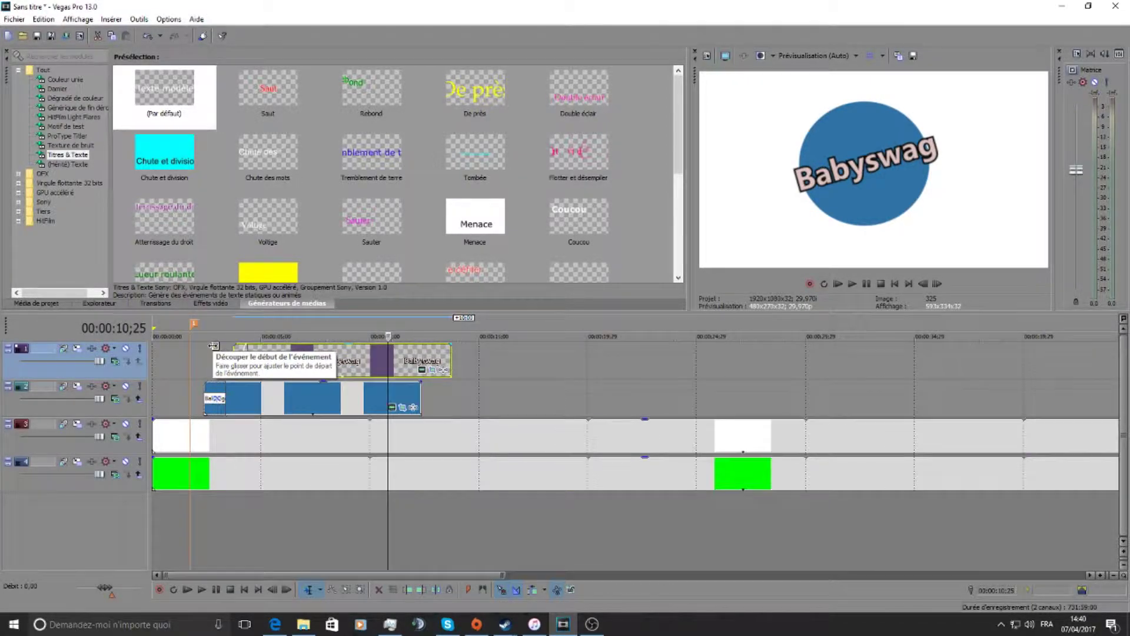
scroll(214, 347, "up", 5)
scroll(215, 347, "down", 3)
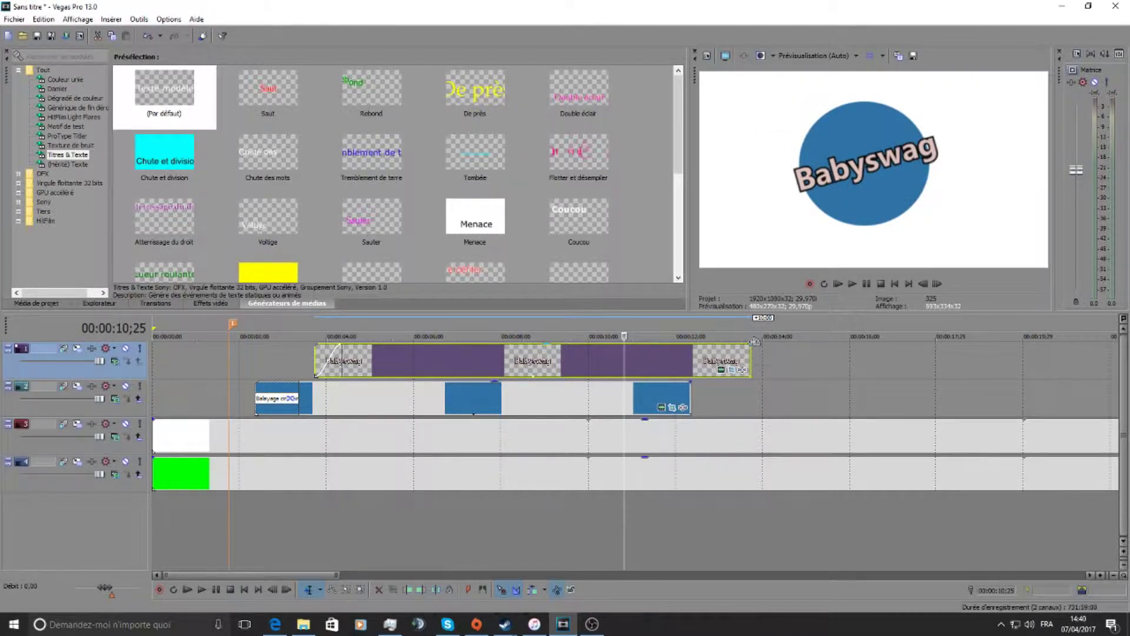
left_click_drag(753, 345, 798, 335)
- Play from just before the title event to check its fade-in and rotation
left_click(303, 330)
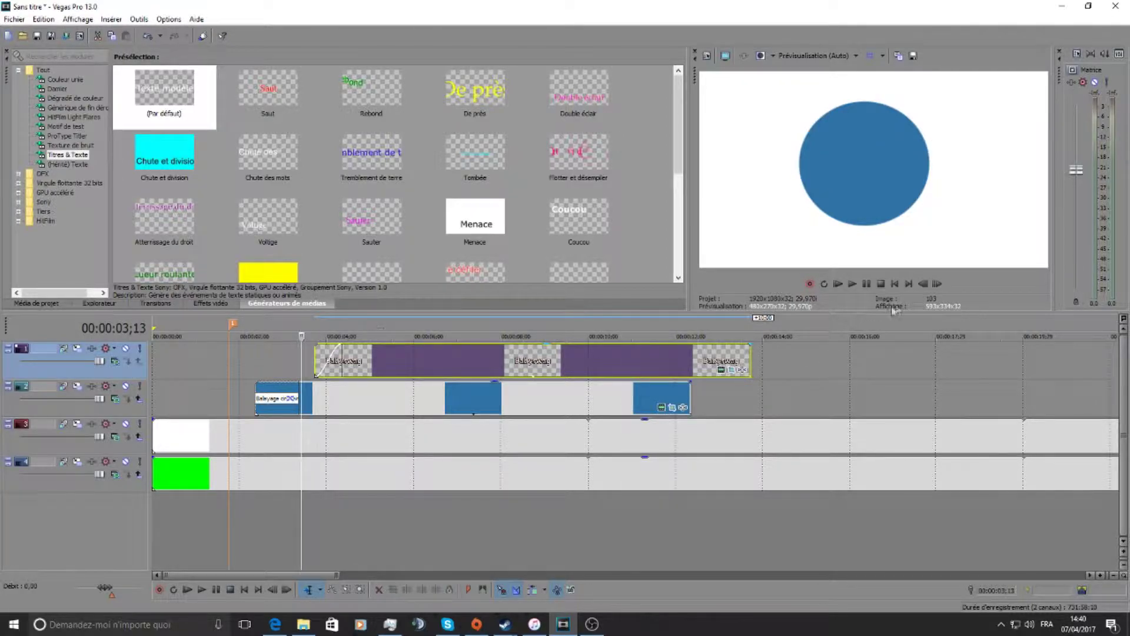
left_click(852, 284)
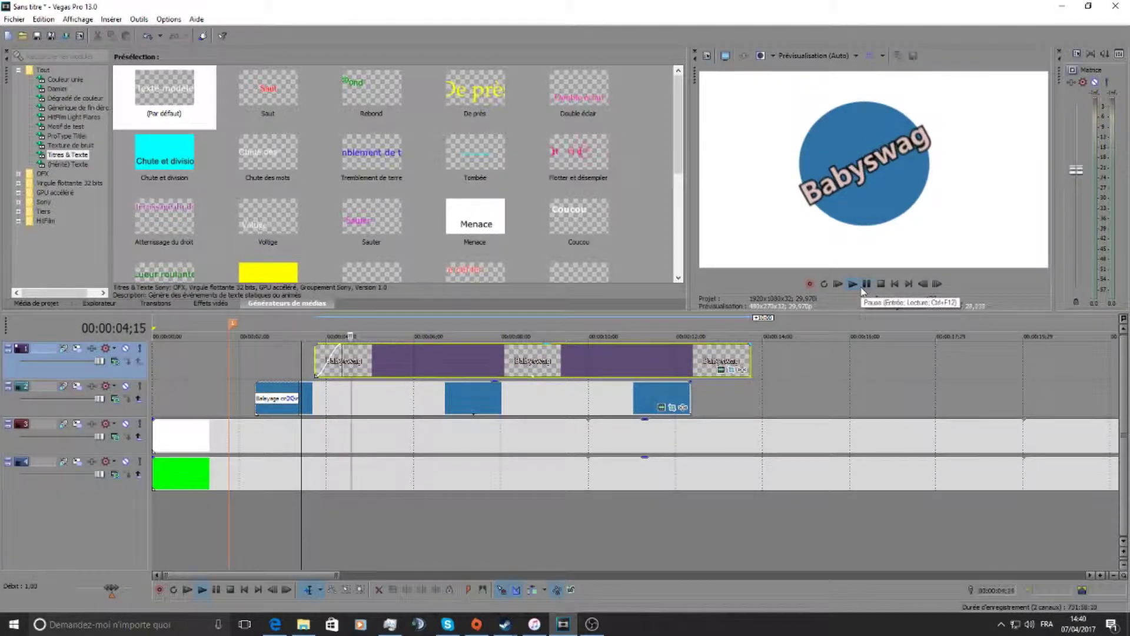
left_click(863, 287)
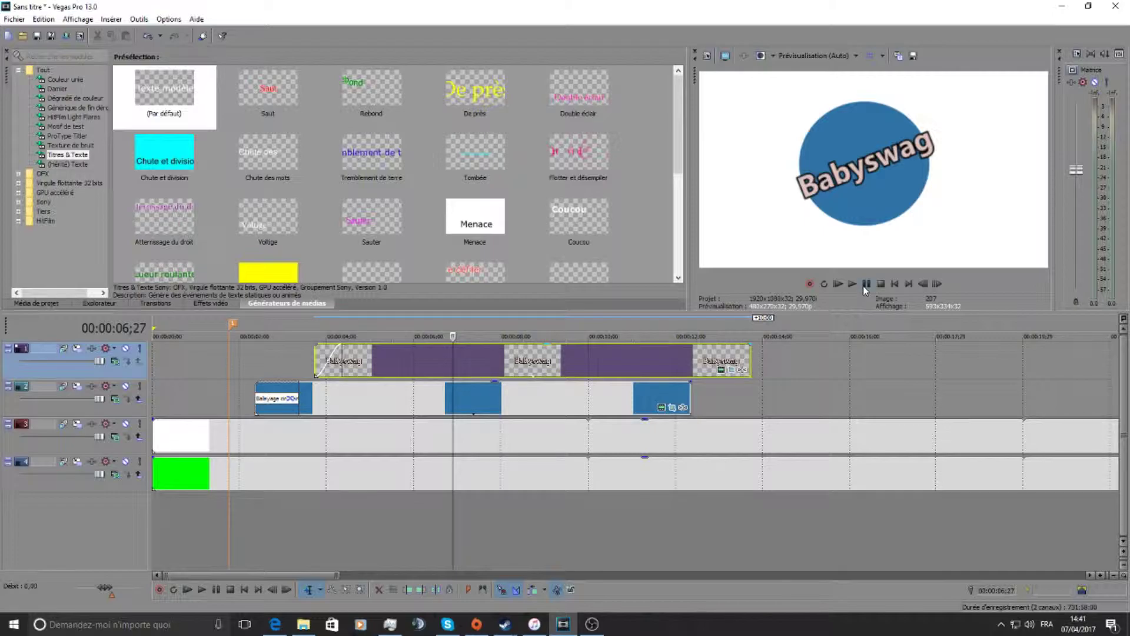
- Shift the title event slightly earlier so it starts right at the end of the blue circle's wipe
scroll(948, 355, "down", 5)
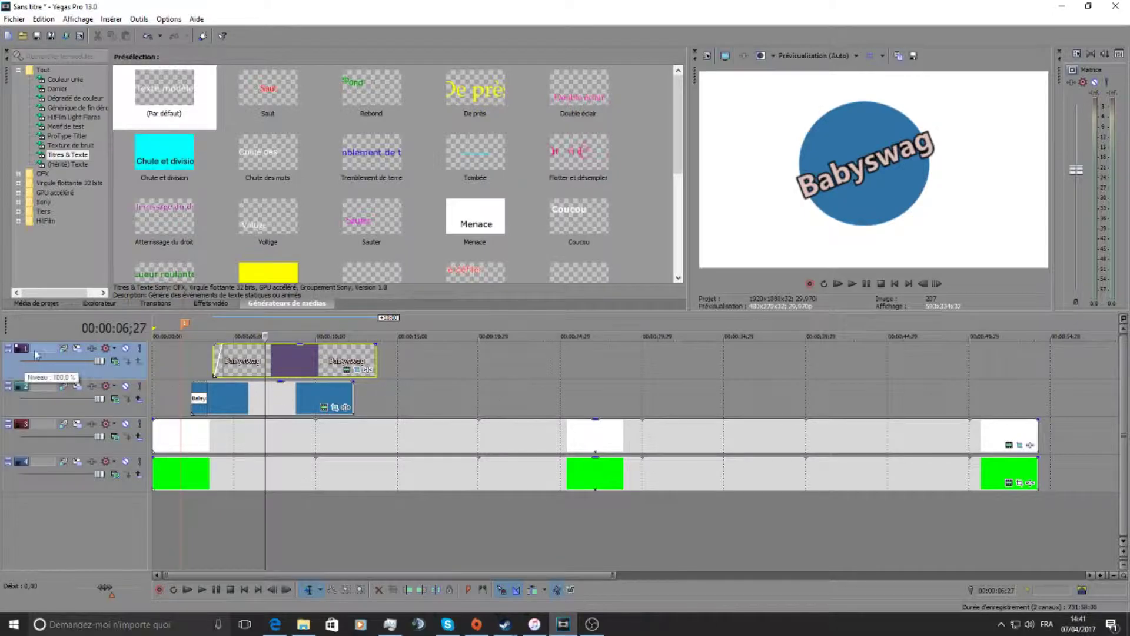
left_click(141, 305)
left_click(119, 303)
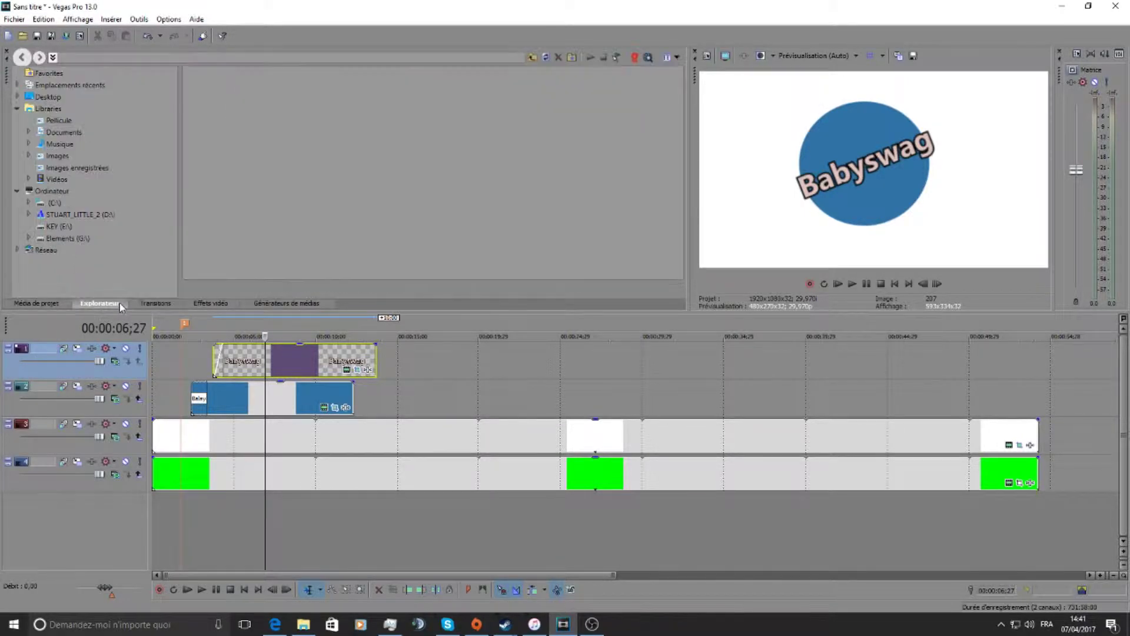
left_click(156, 322)
left_click_drag(251, 360, 245, 364)
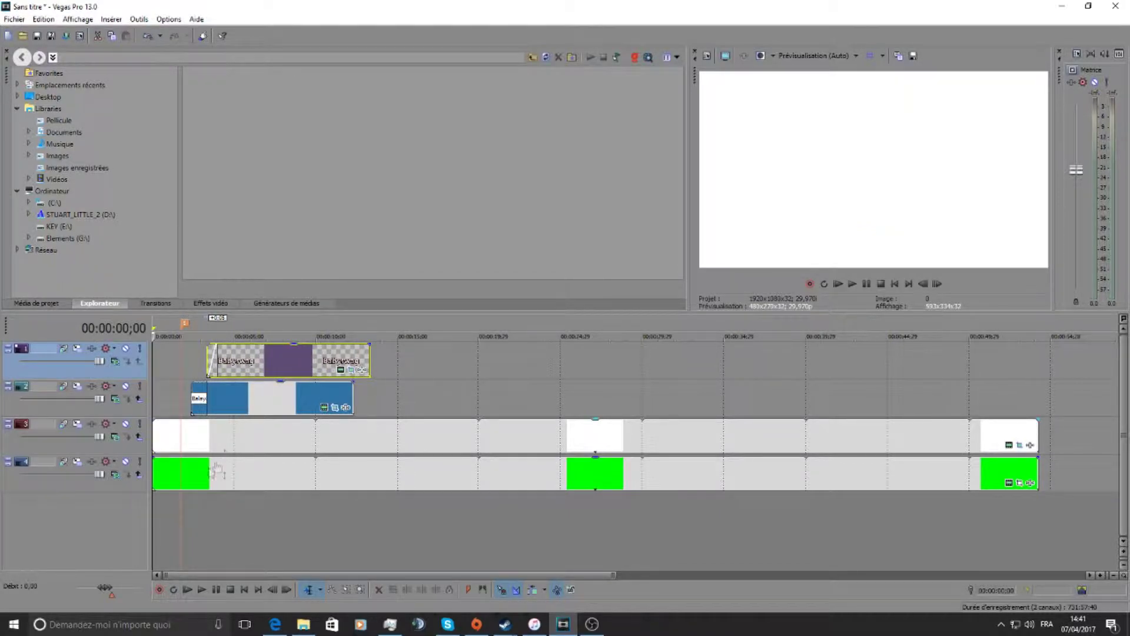
- Preview the title's entrance over the blue circle from its repositioned start
left_click(227, 362)
left_click(236, 360)
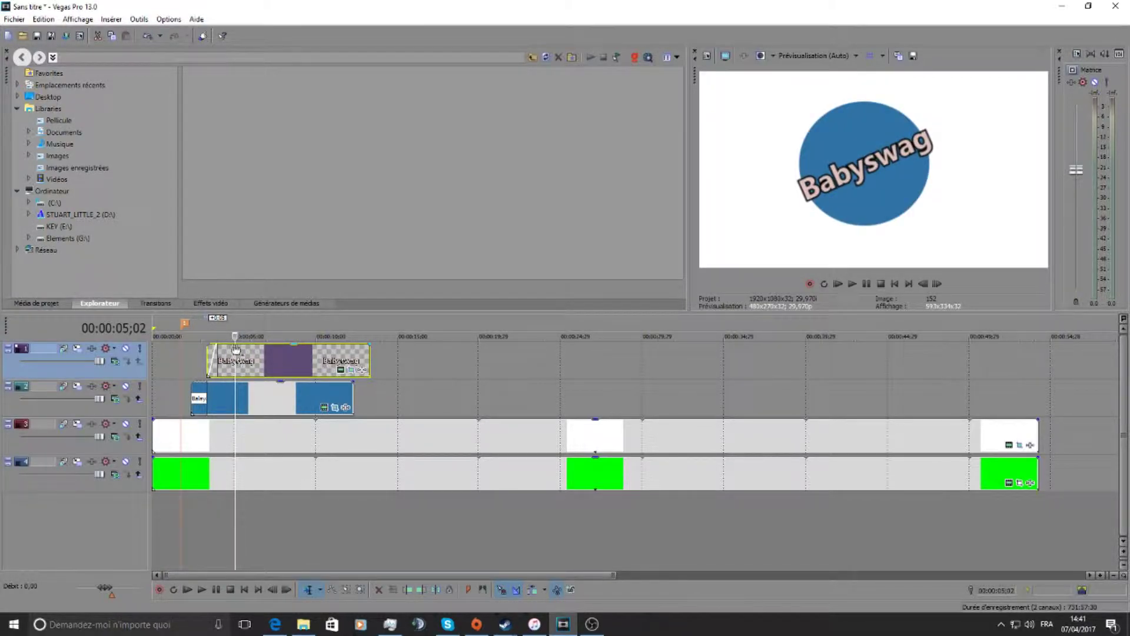
left_click(863, 288)
left_click(866, 284)
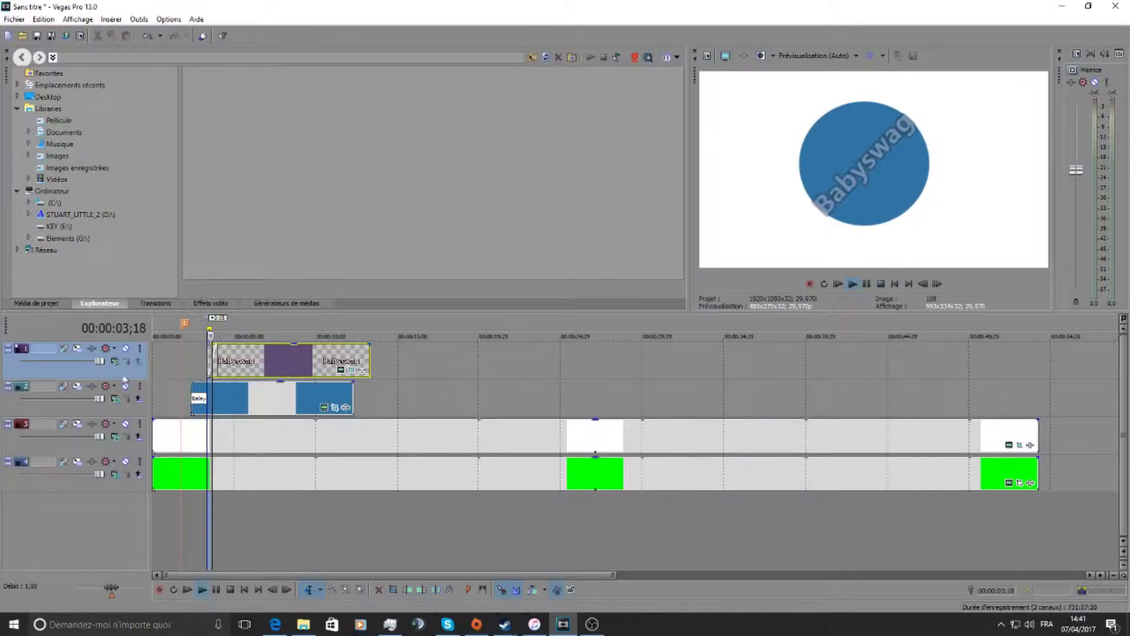
left_click(219, 331)
left_click(852, 285)
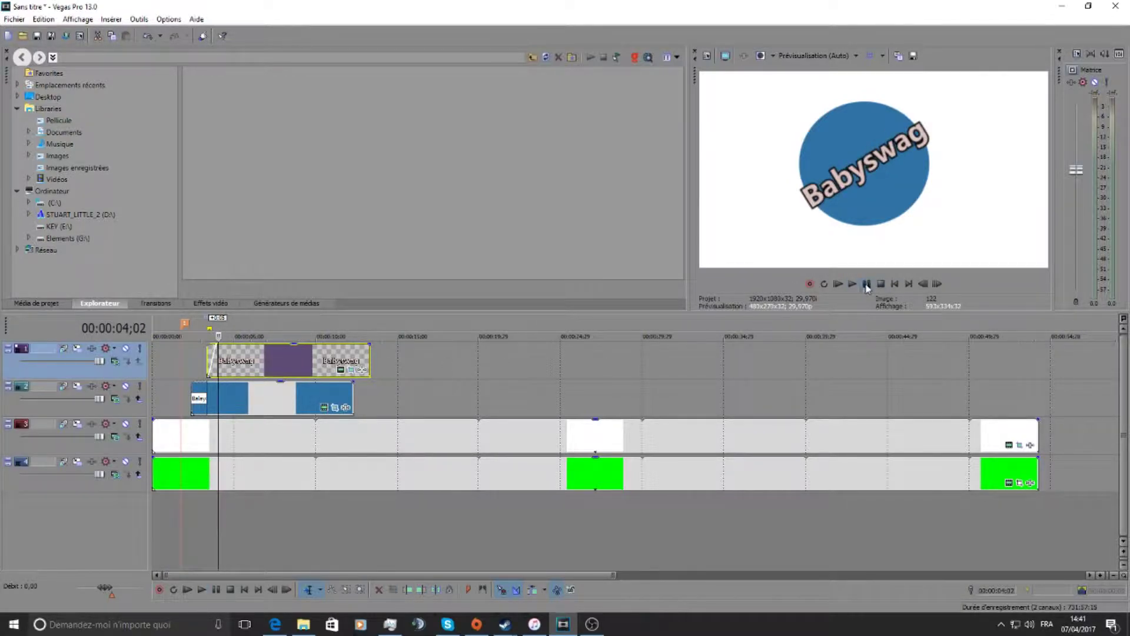
- Continue playback from about four seconds and place a second marker just before the six-second mark
left_click(866, 285)
left_click(865, 285)
key("m")
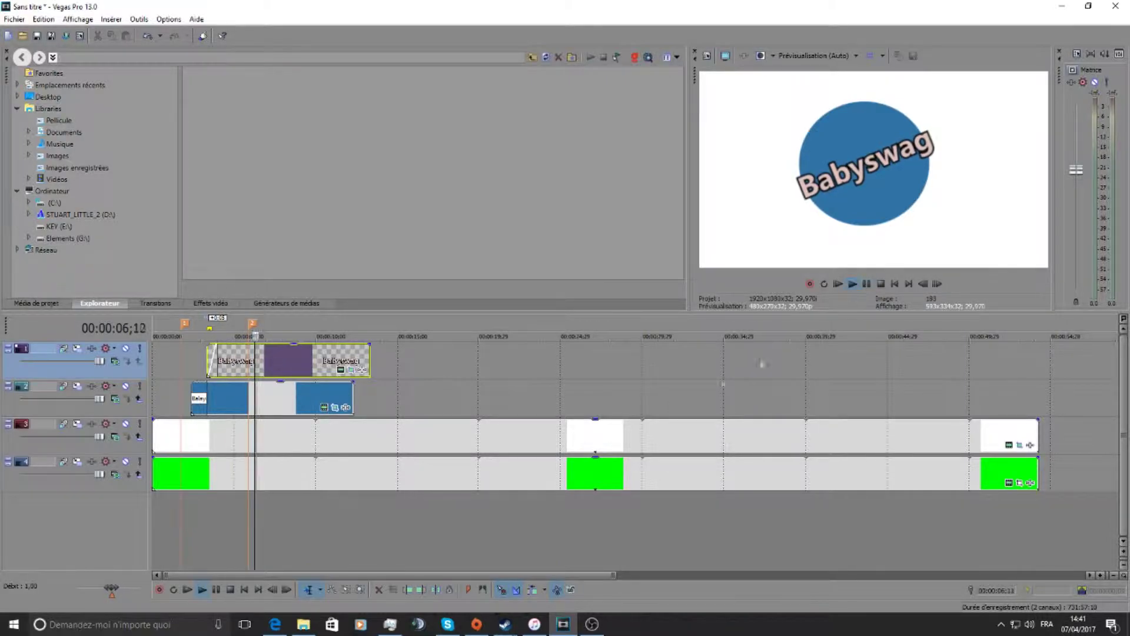
left_click(252, 328)
key("Return")
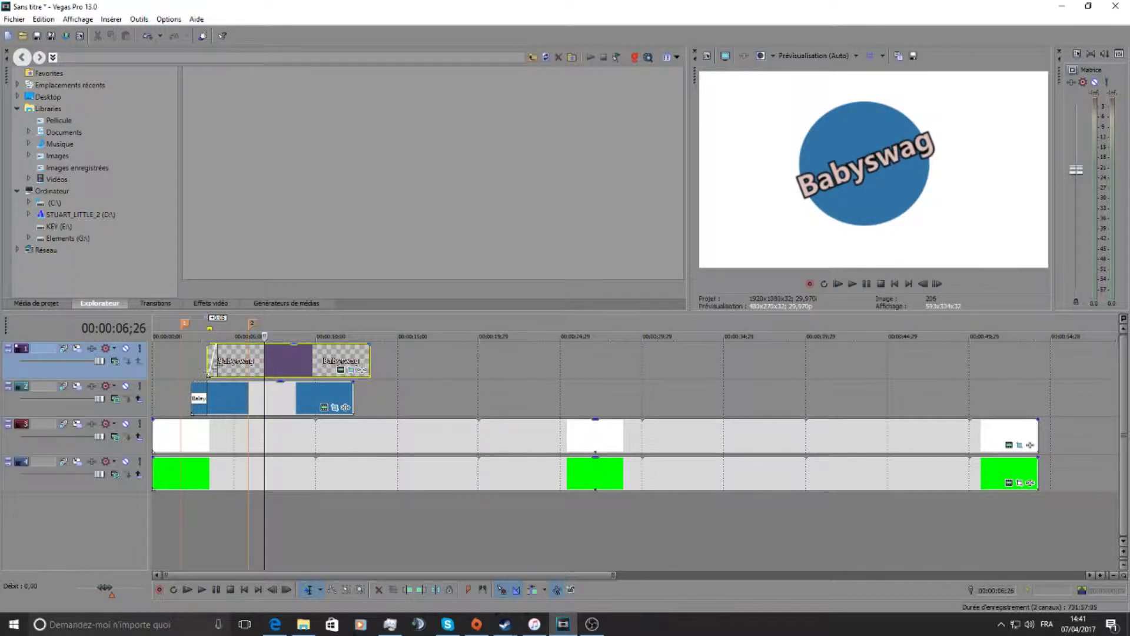
- Add a Vert (green) solid colour event on a new top track, starting at the second marker, with its default generator settings
left_click(269, 303)
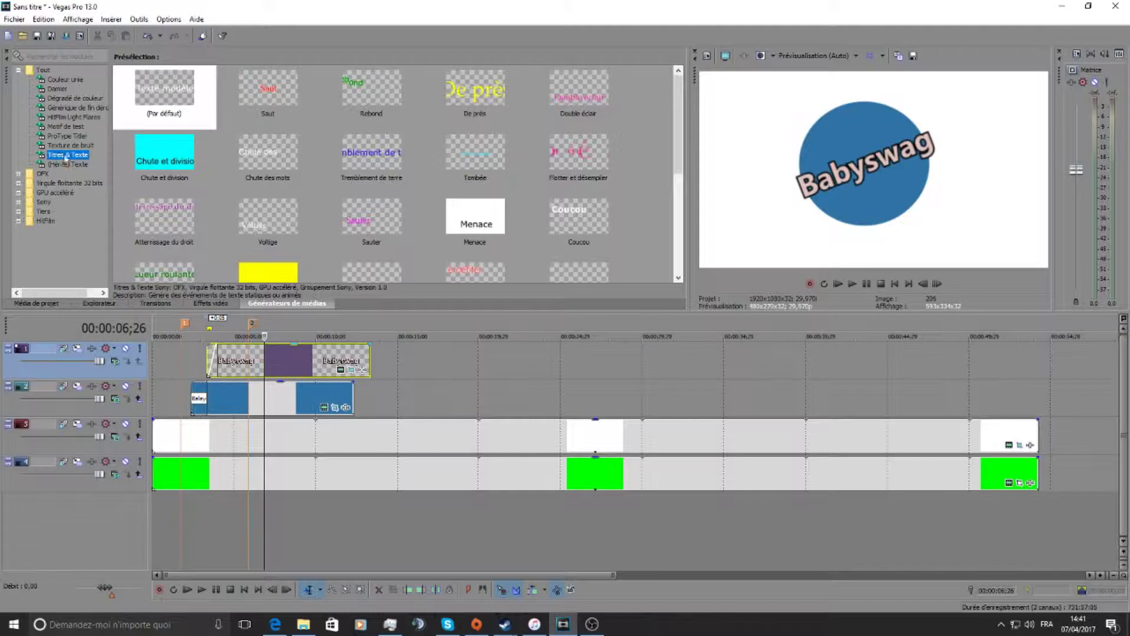
left_click(63, 79)
left_click(471, 106)
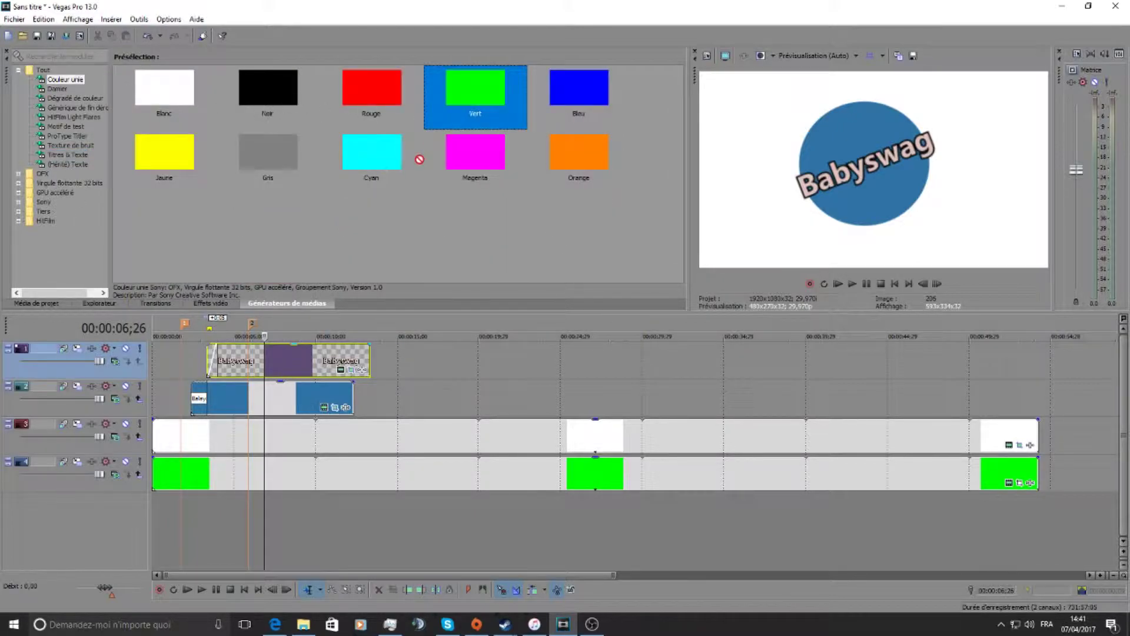
left_click_drag(261, 336, 262, 342)
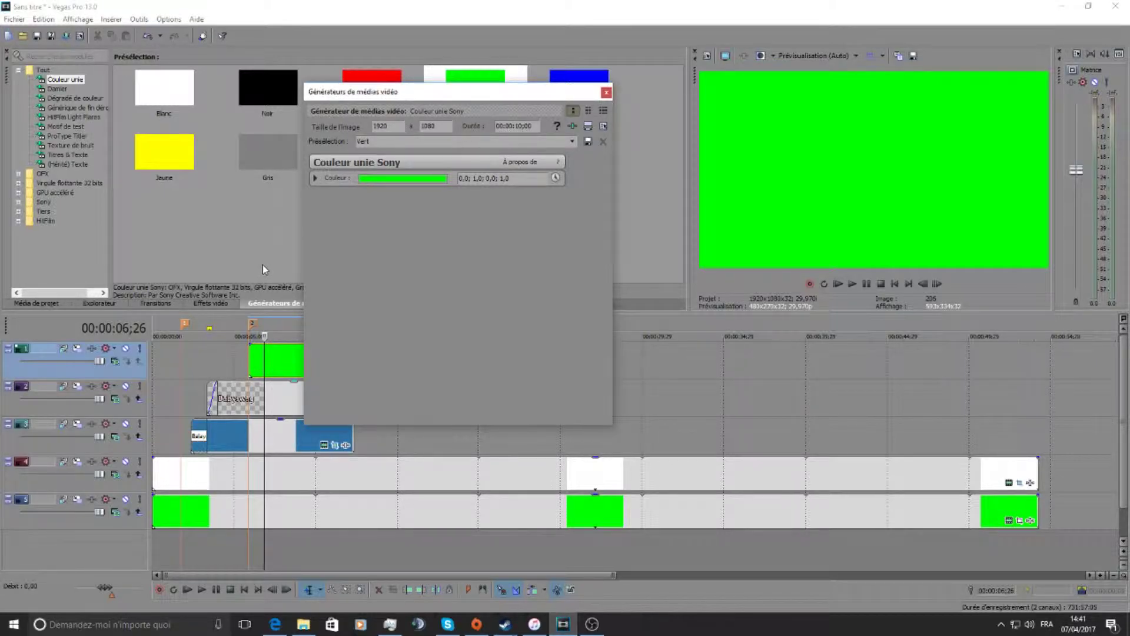
left_click(605, 92)
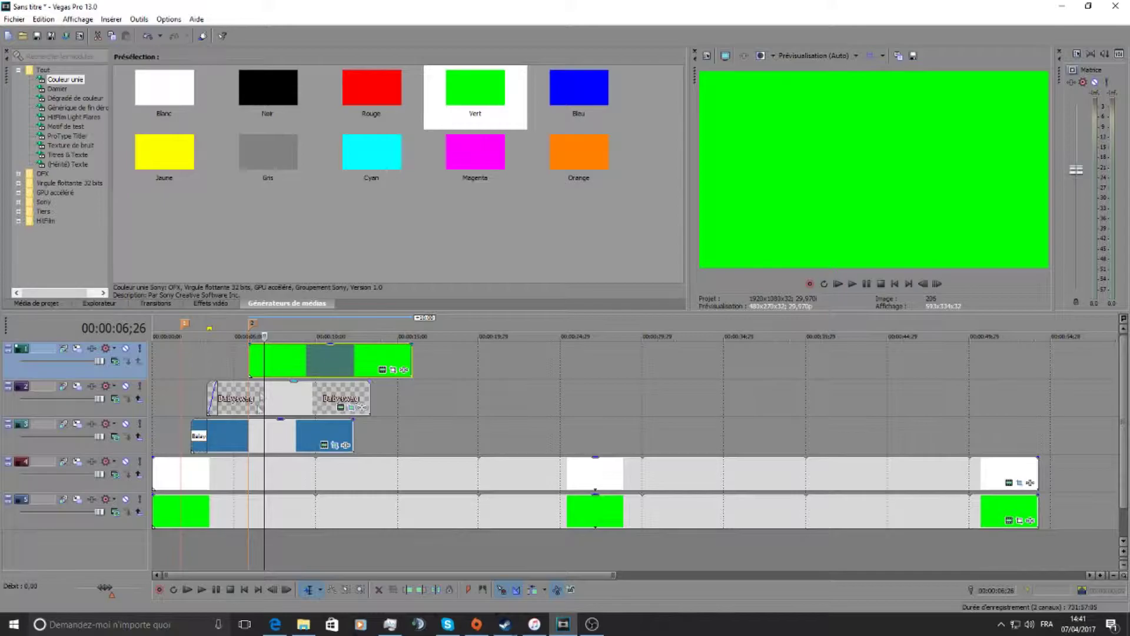
- Open the new green event's pan/crop settings and enable its mask
left_click(393, 371)
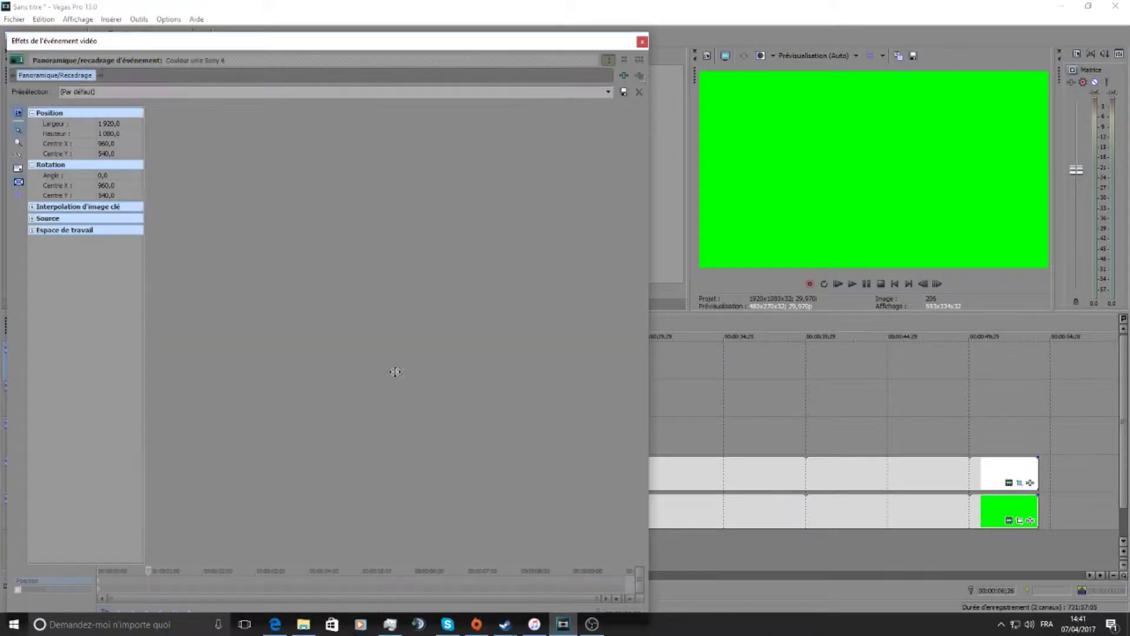
left_click(17, 589)
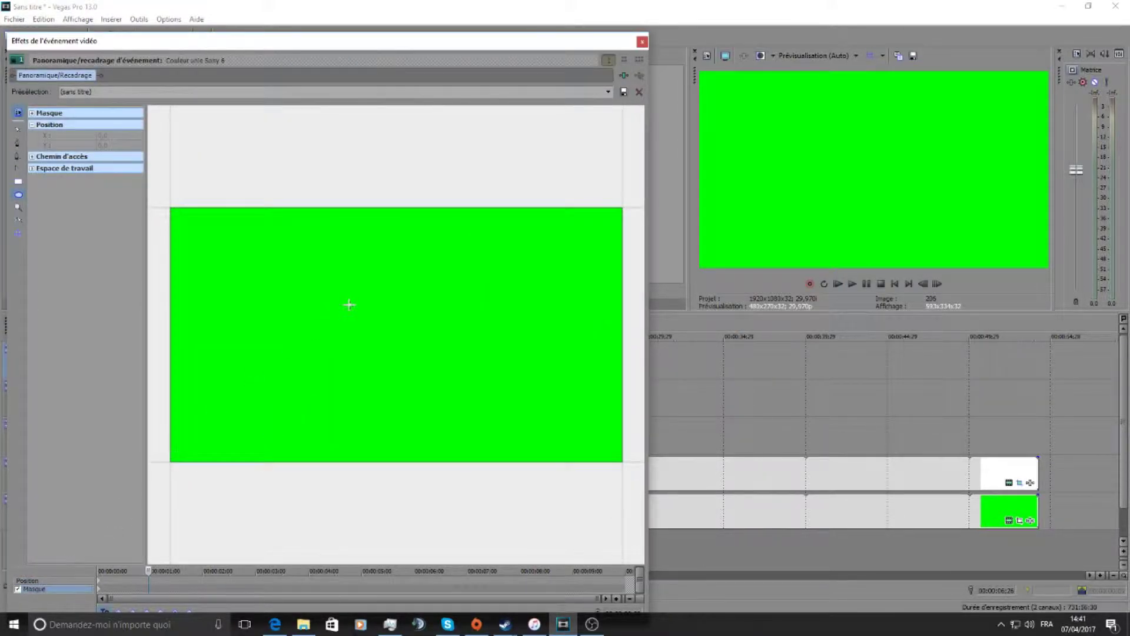
left_click_drag(157, 288, 419, 336)
key("Delete")
- Draw a narrow rectangular mask just outside the frame's left edge, centred at about -56, 457.4, and display it at the event's start
left_click(19, 183)
left_click_drag(145, 347, 105, 350)
left_click_drag(130, 285, 617, 358)
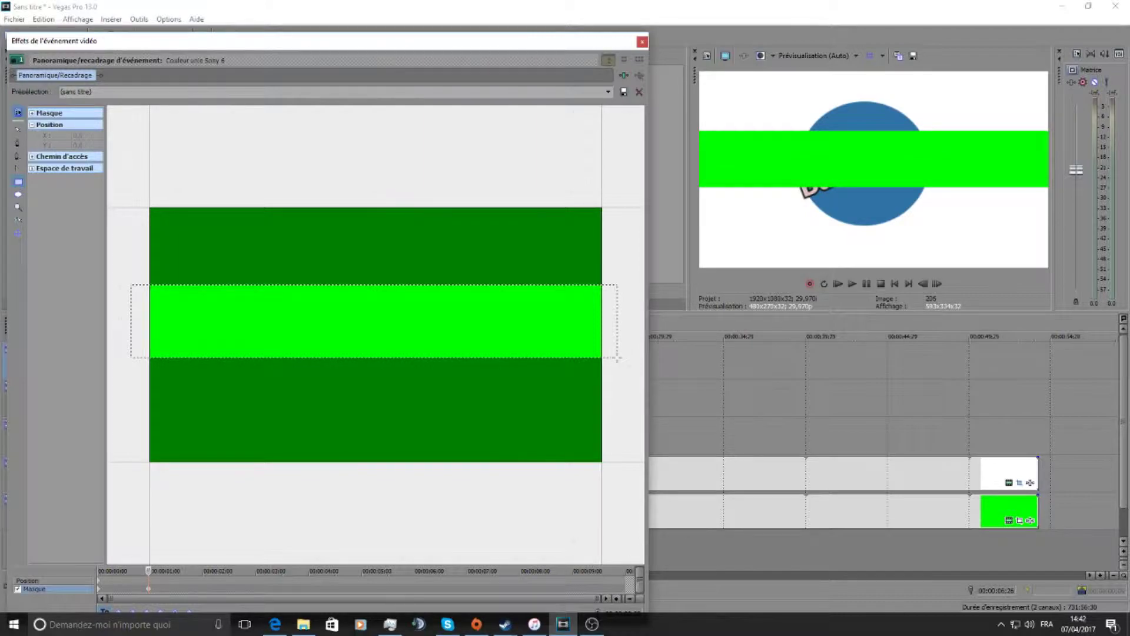
left_click_drag(617, 357, 145, 345)
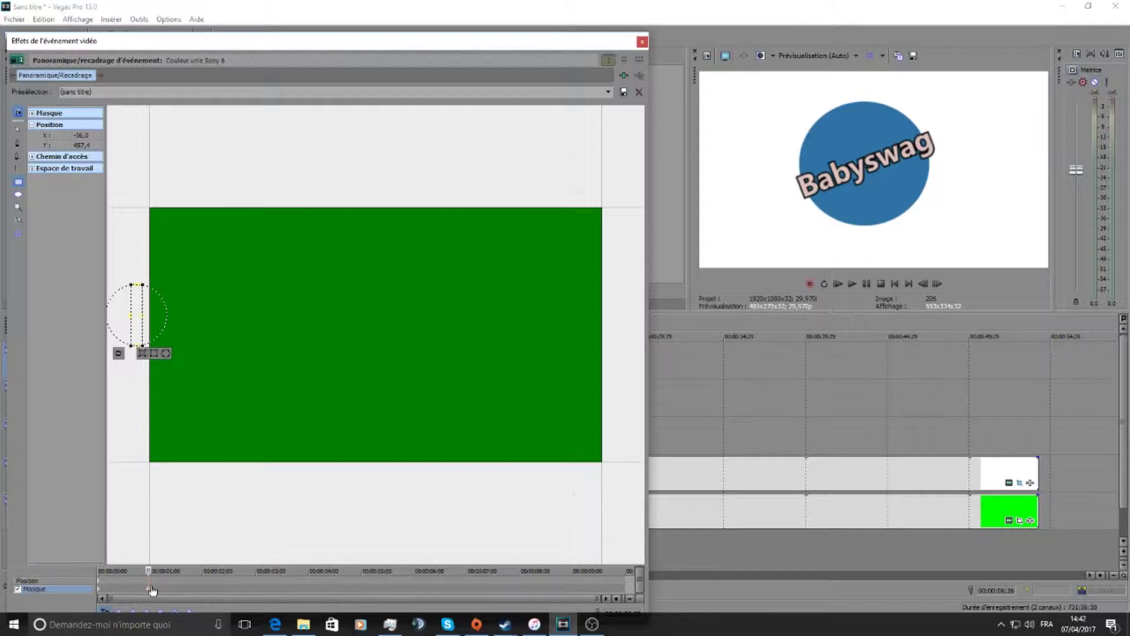
key("Delete")
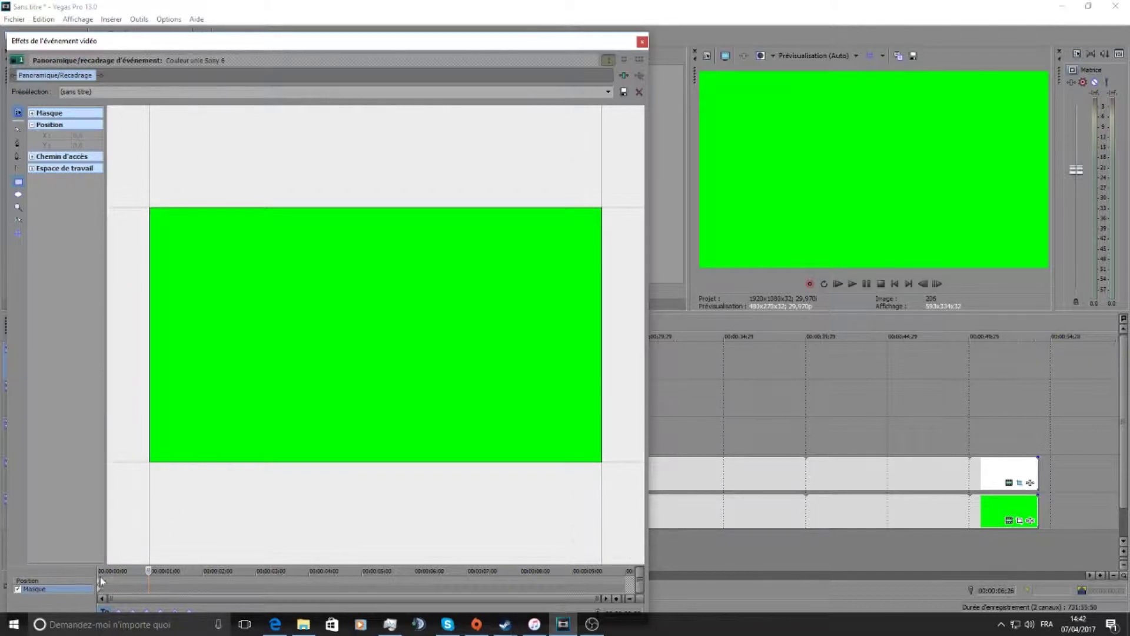
left_click(101, 581)
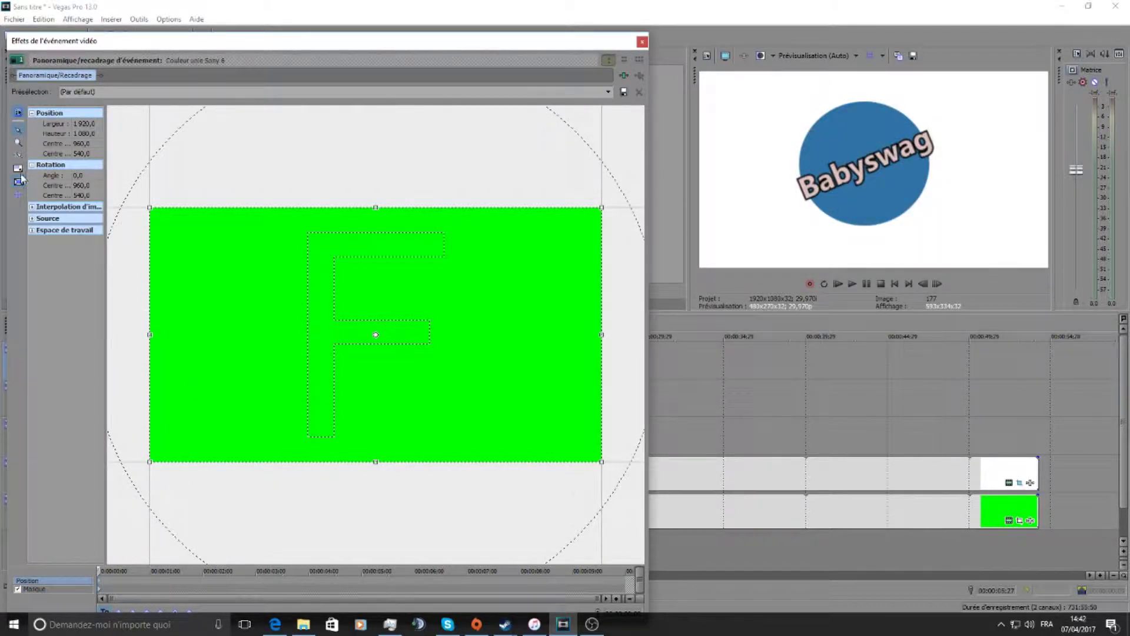
left_click(37, 587)
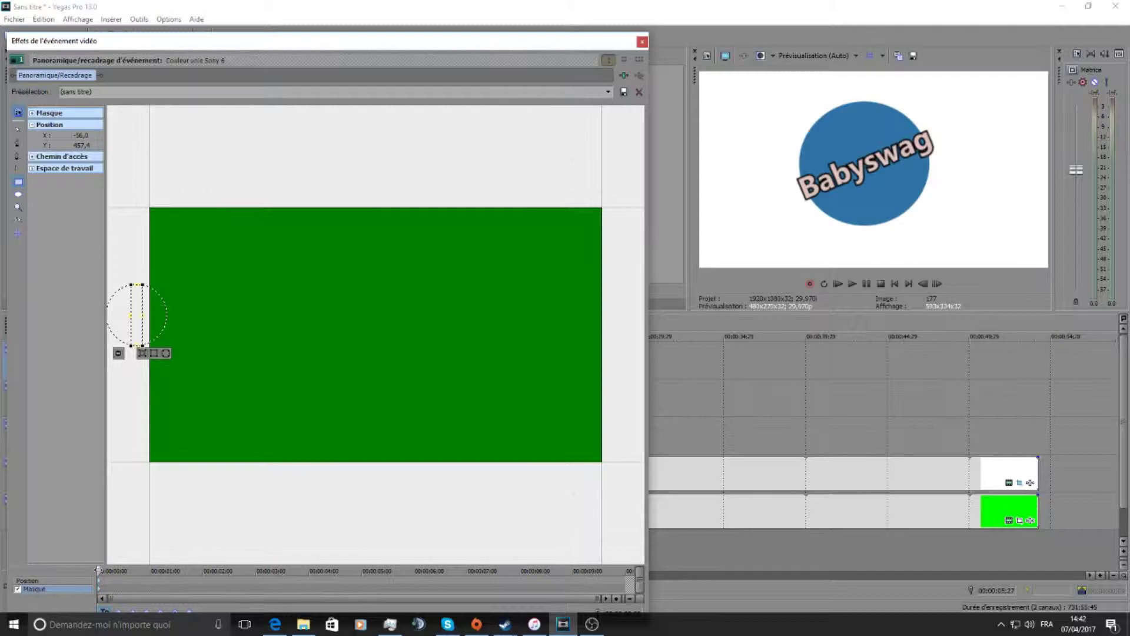
- In the mask's starting keyframe, tilt the rectangle and place it outside the frame's upper-left corner at about -83.5, -170.7
left_click_drag(137, 304, 148, 162)
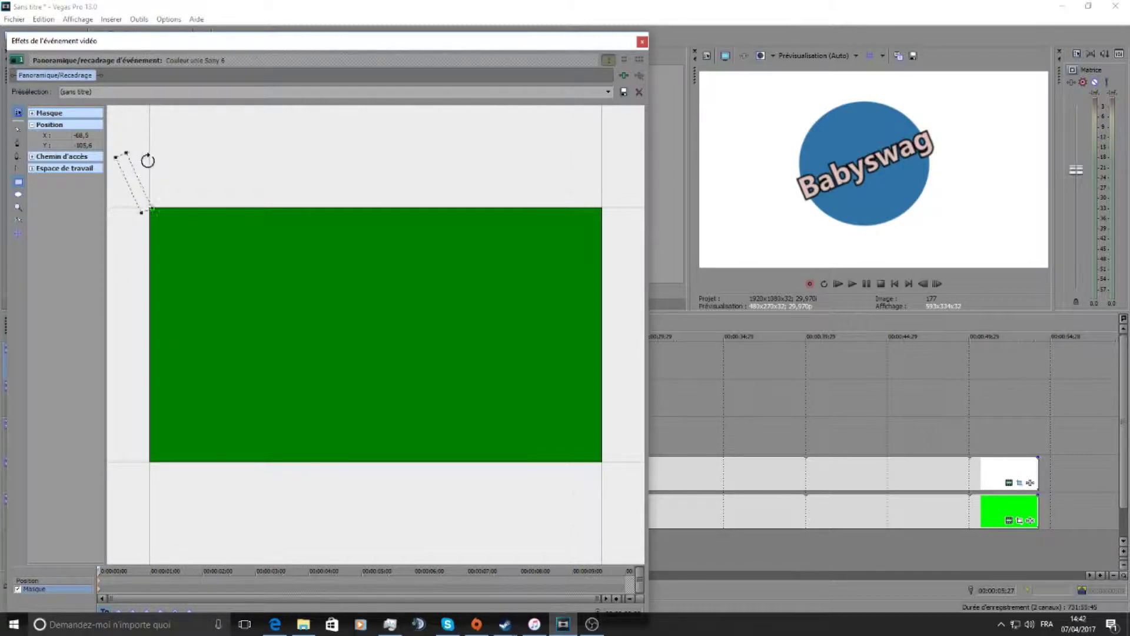
left_click(148, 200)
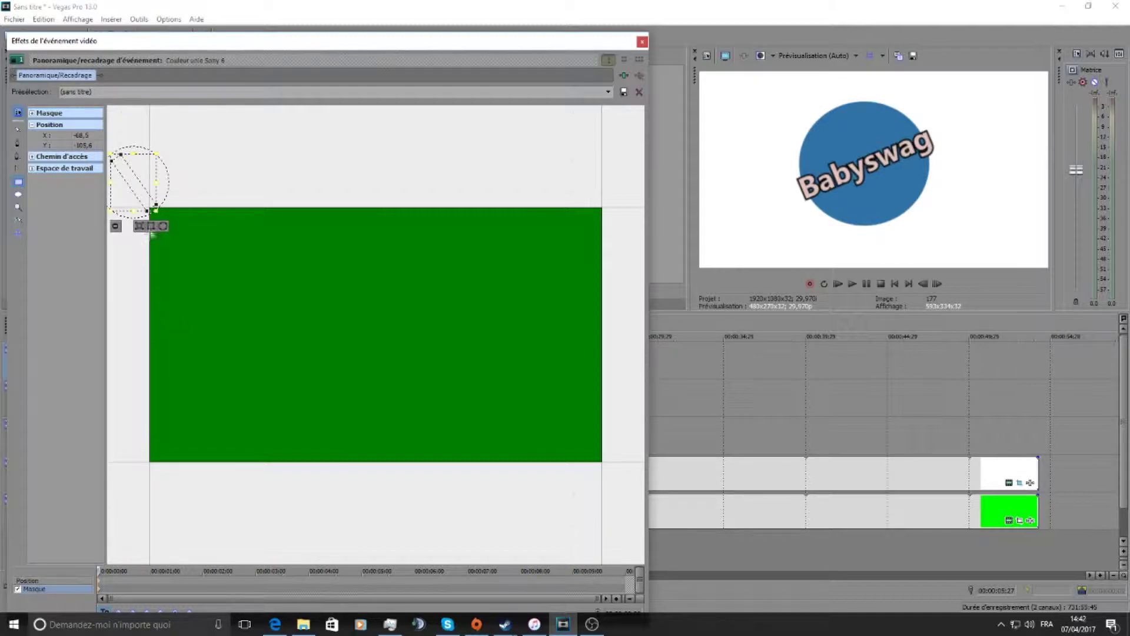
mouse_move(129, 173)
left_mouse_down()
mouse_move(156, 202)
mouse_move(421, 306)
mouse_move(467, 342)
mouse_move(254, 266)
mouse_move(82, 150)
mouse_move(126, 153)
left_mouse_up()
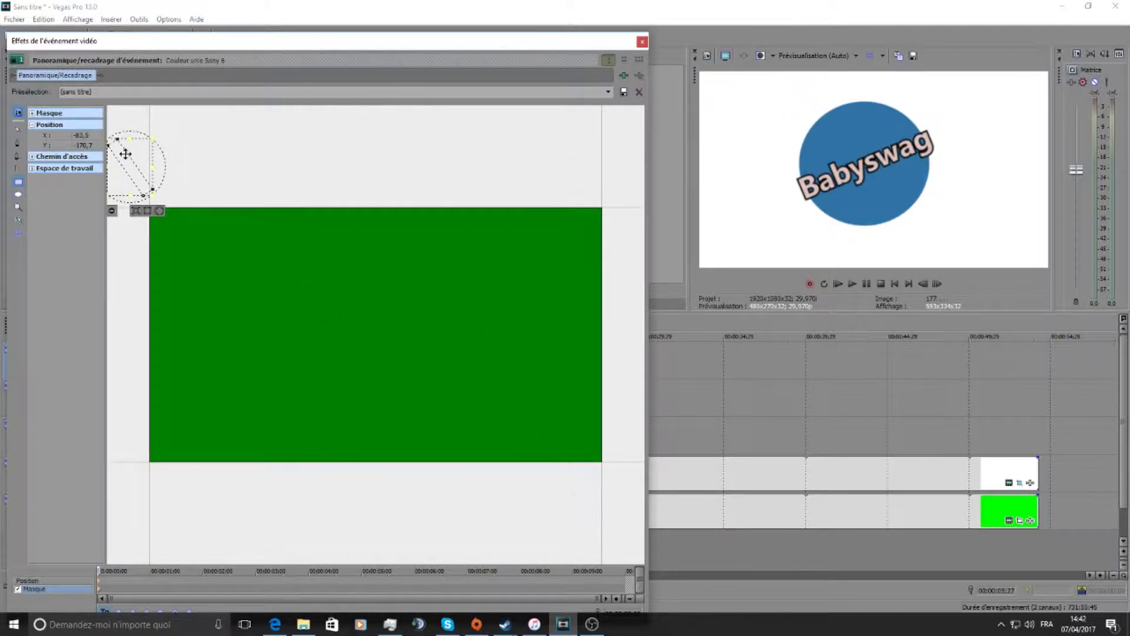
left_click(122, 580)
left_click(36, 589)
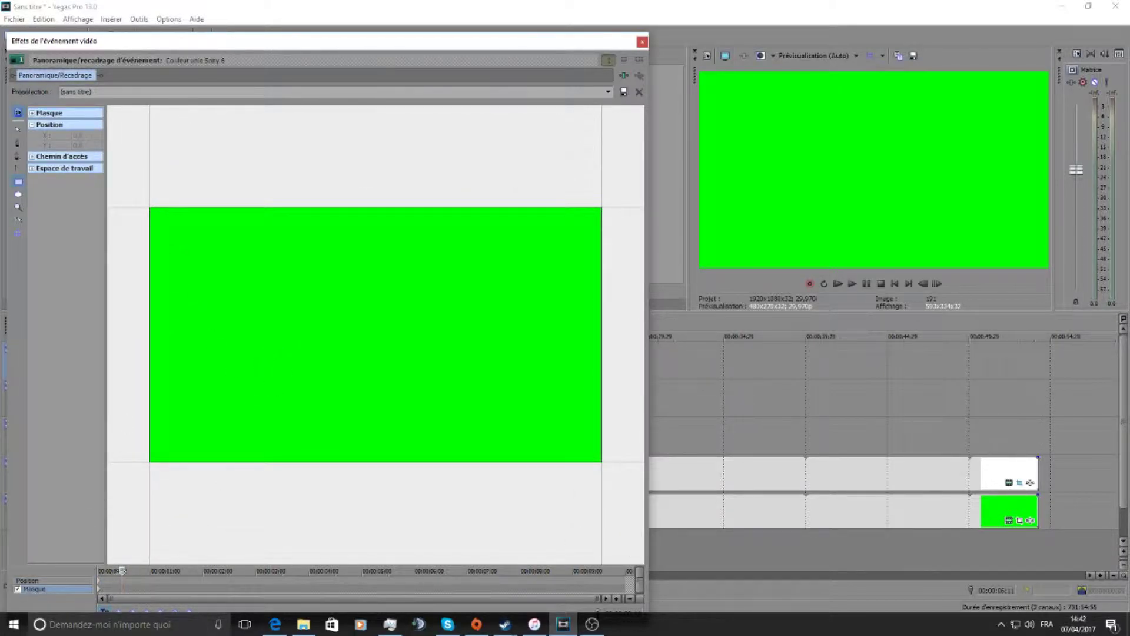
left_click_drag(101, 592, 112, 594)
left_click(112, 593)
left_click_drag(123, 570, 98, 572)
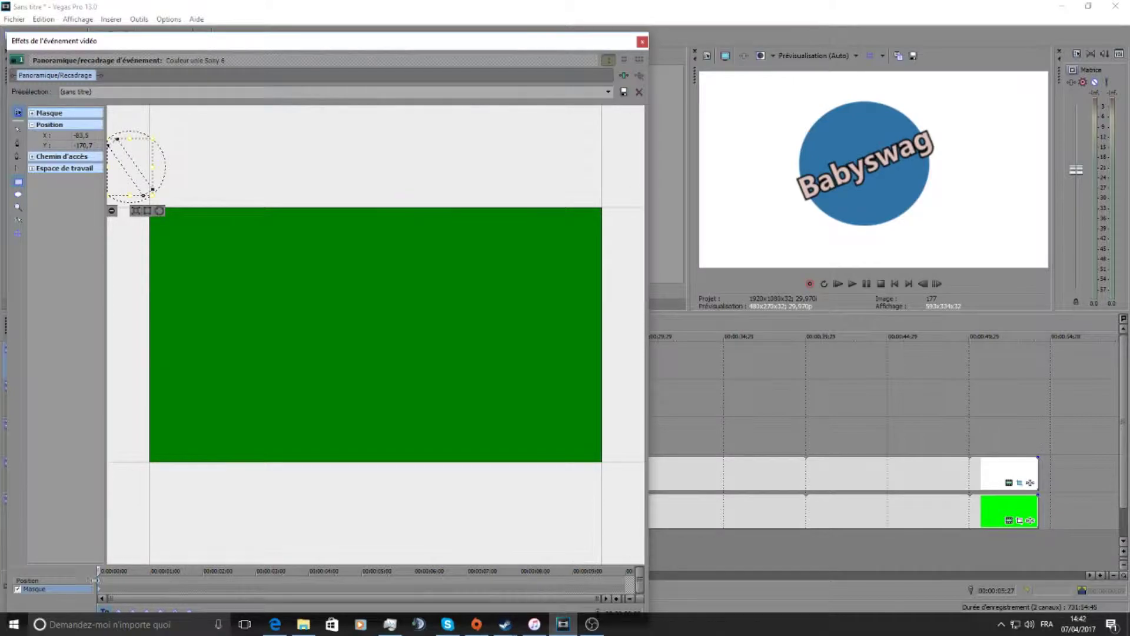
- Add a mask keyframe 20 frames in, with the mask enlarged over the whole frame and centred at about 956.2, 536.2, and close the window
left_click(132, 585)
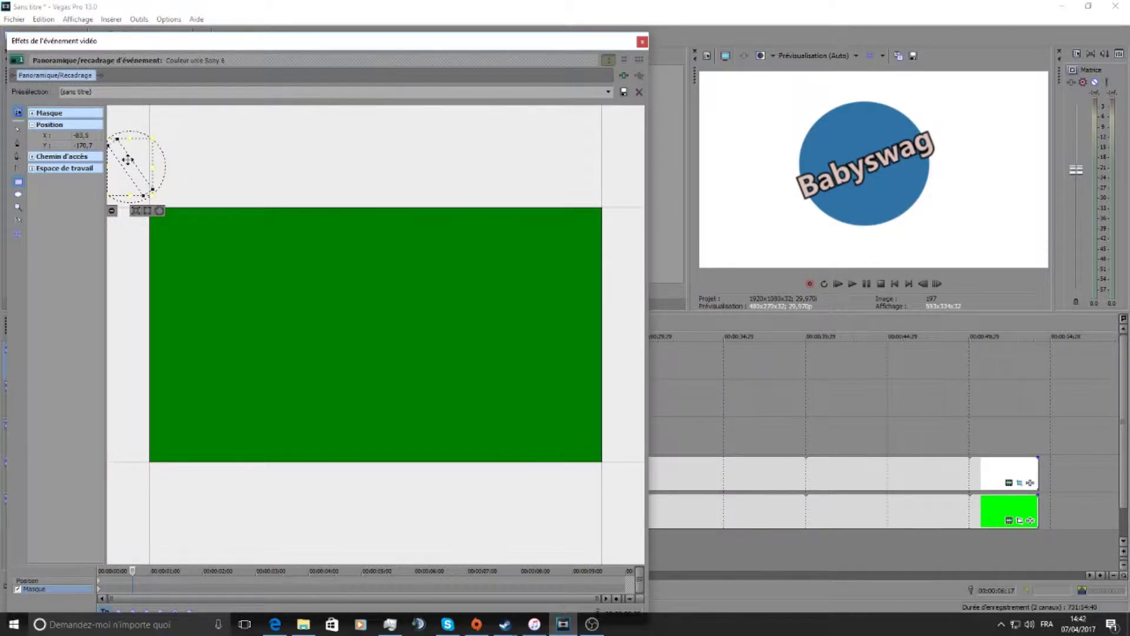
left_click_drag(136, 134, 112, 333)
left_click_drag(377, 332, 633, 338)
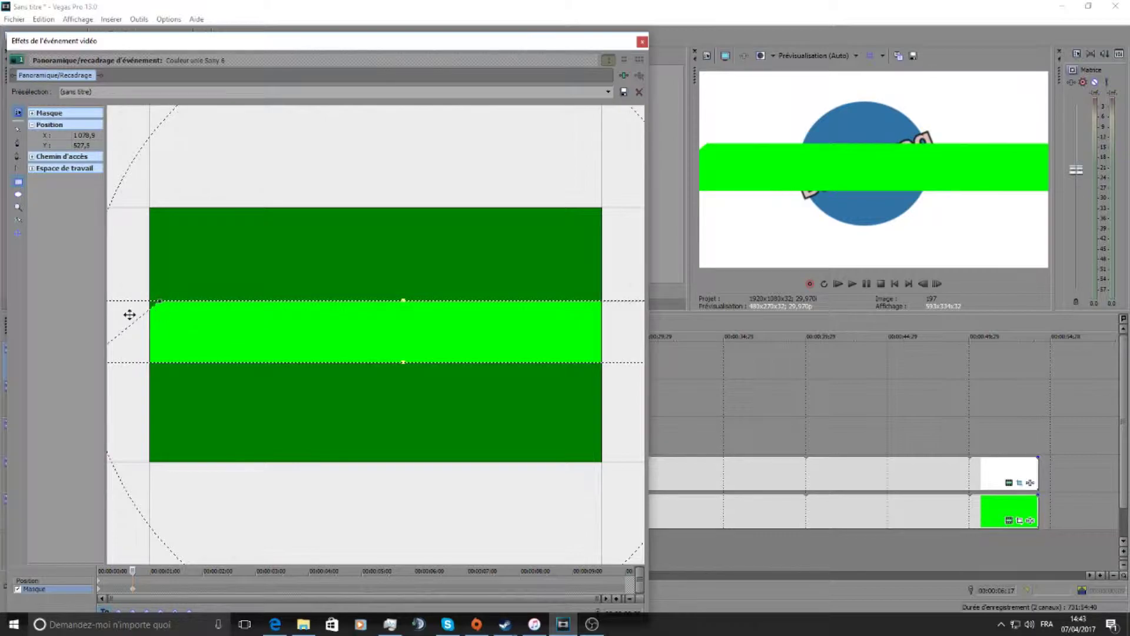
left_click_drag(425, 336, 374, 164)
left_click_drag(373, 366, 387, 501)
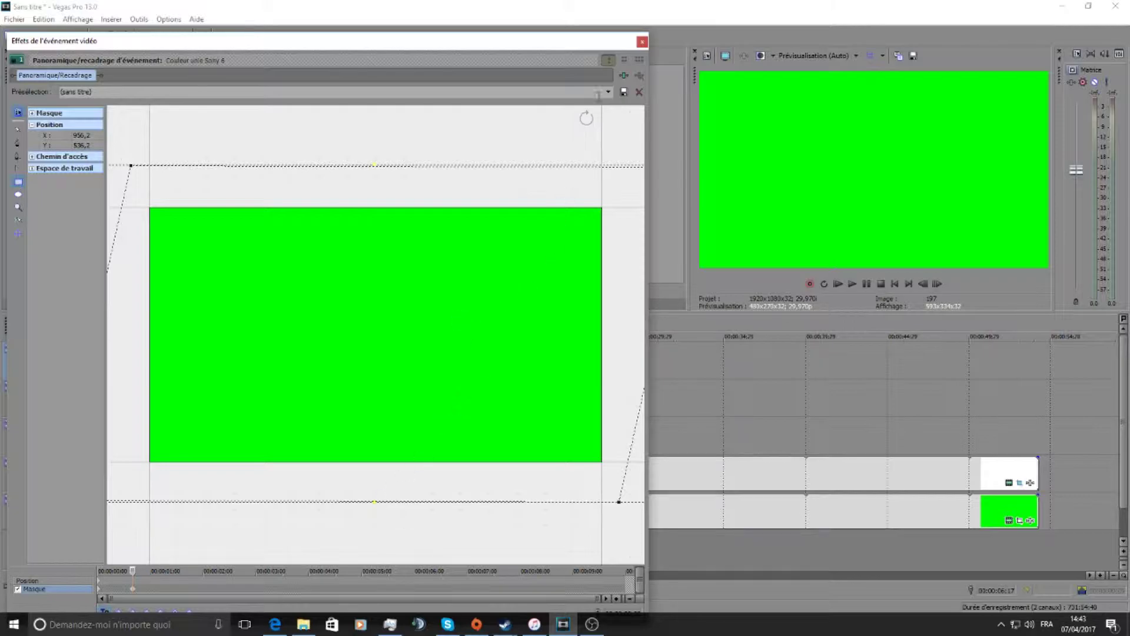
left_click(642, 42)
- Play from before the second marker to check the green mask closing over the title
left_click(223, 326)
key("space")
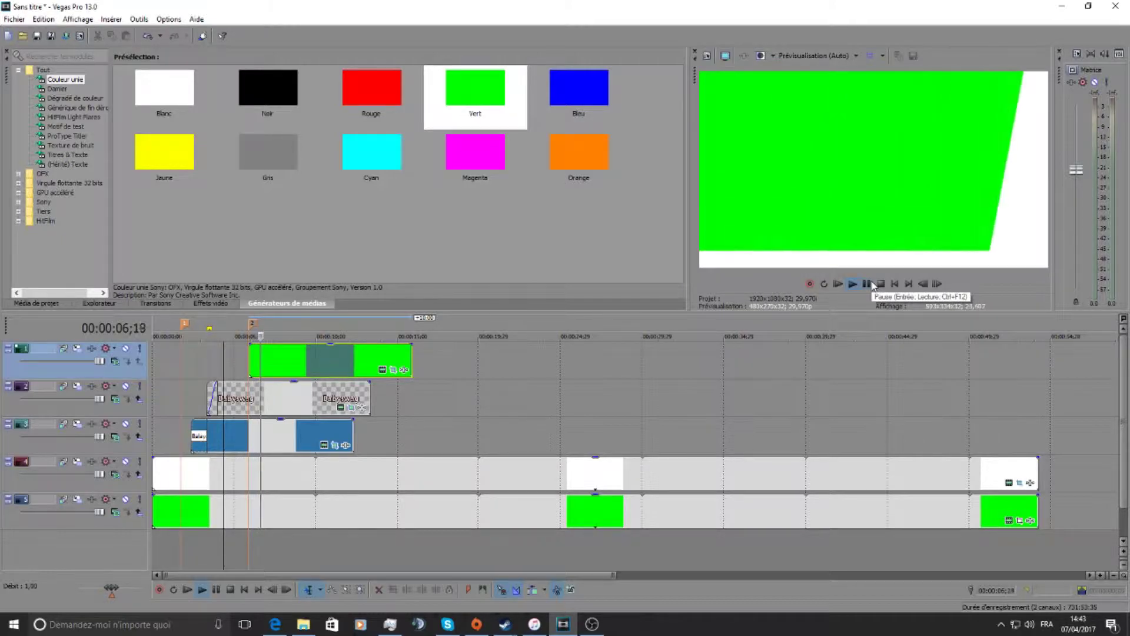
left_click(873, 285)
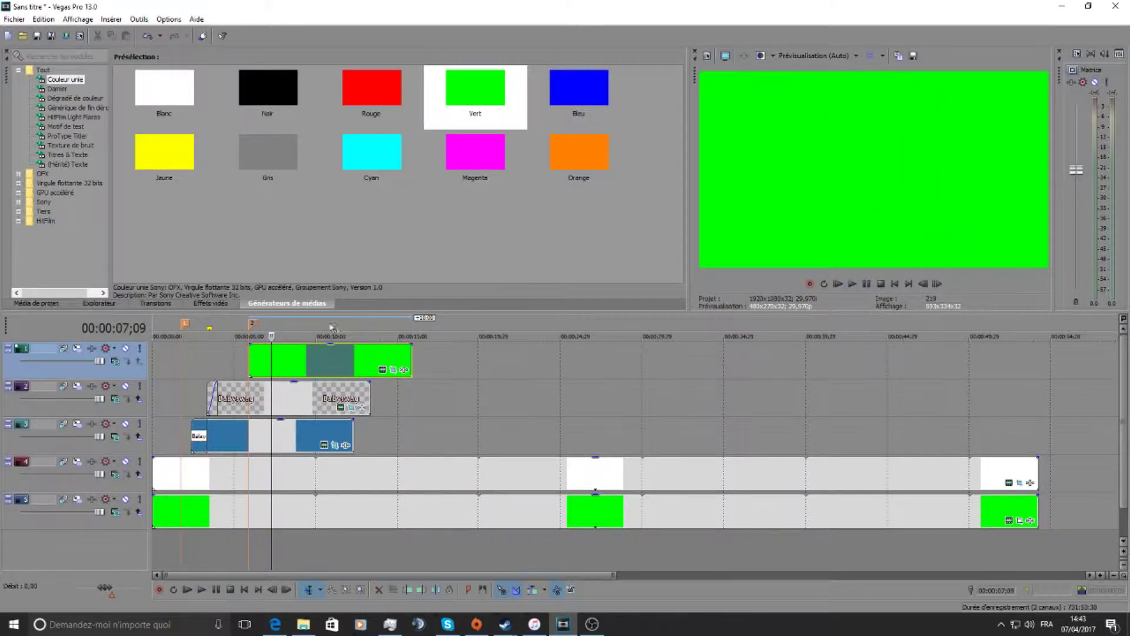
- Reopen the green event's Pan/Crop window and delete its existing tilted mask together with the mask keyframe 20 frames in
left_click(393, 371)
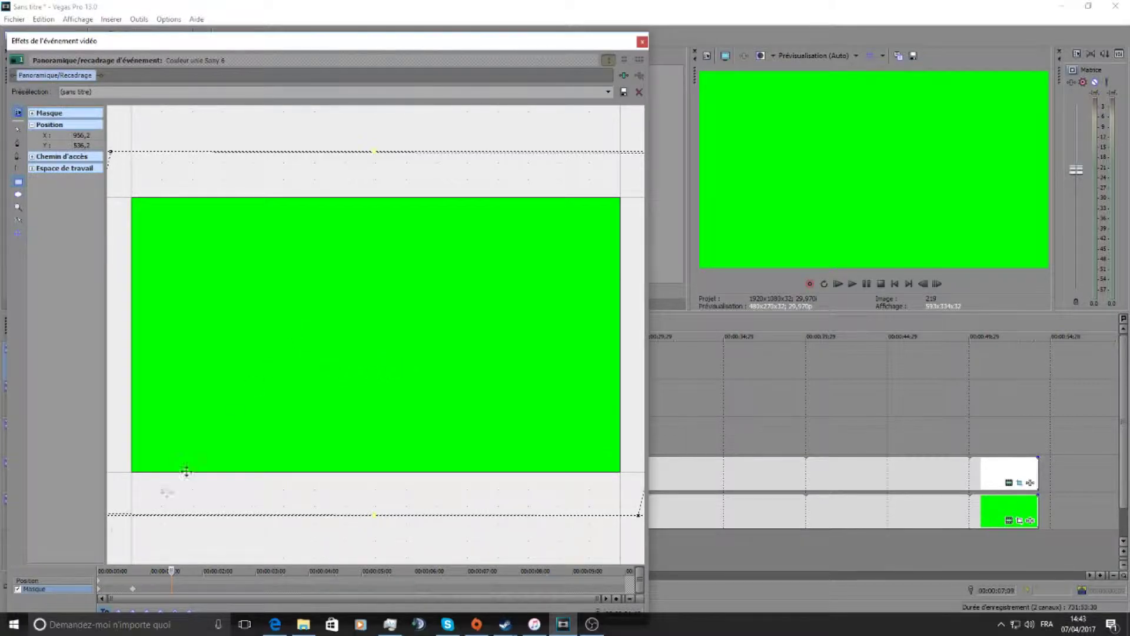
left_click_drag(278, 50, 415, 47)
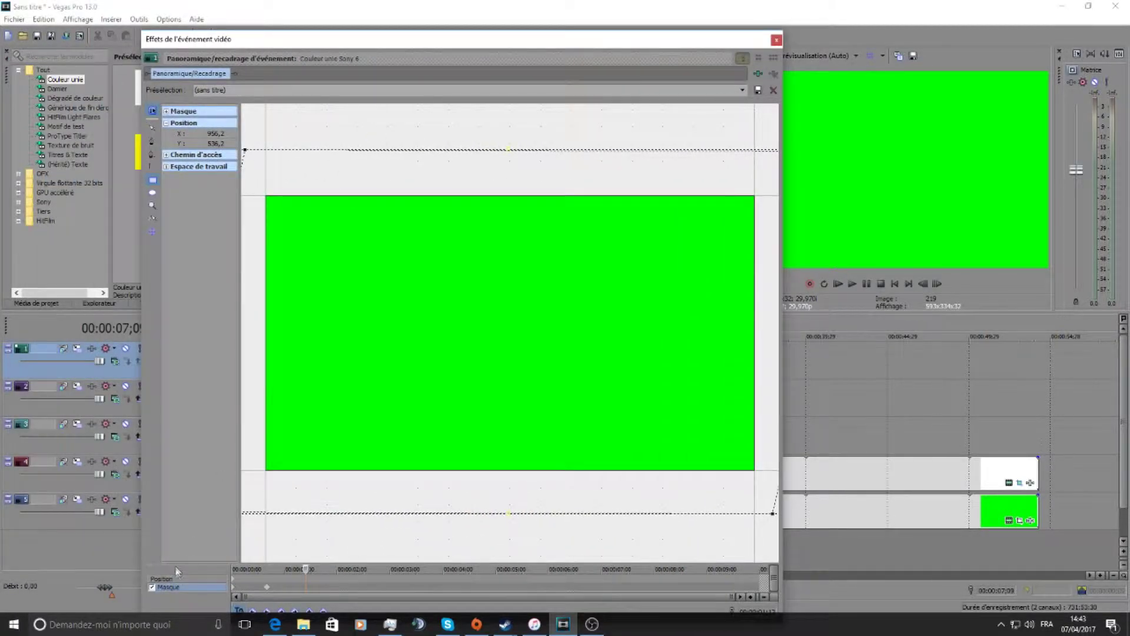
left_click(265, 589)
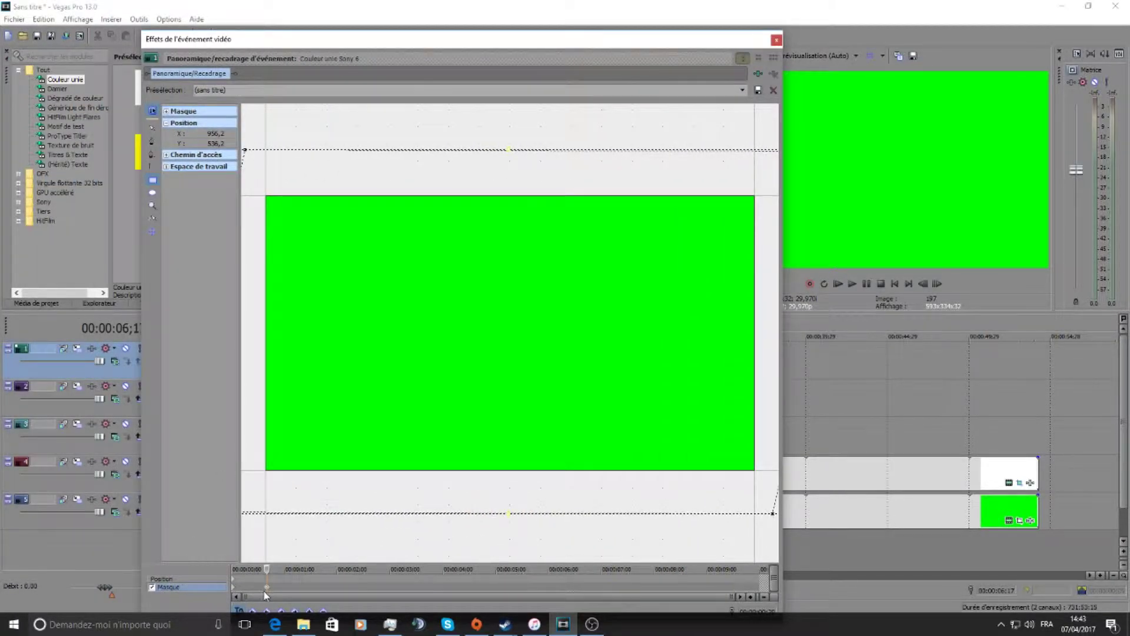
left_click_drag(773, 513, 268, 181)
left_click(267, 588)
left_click(231, 581)
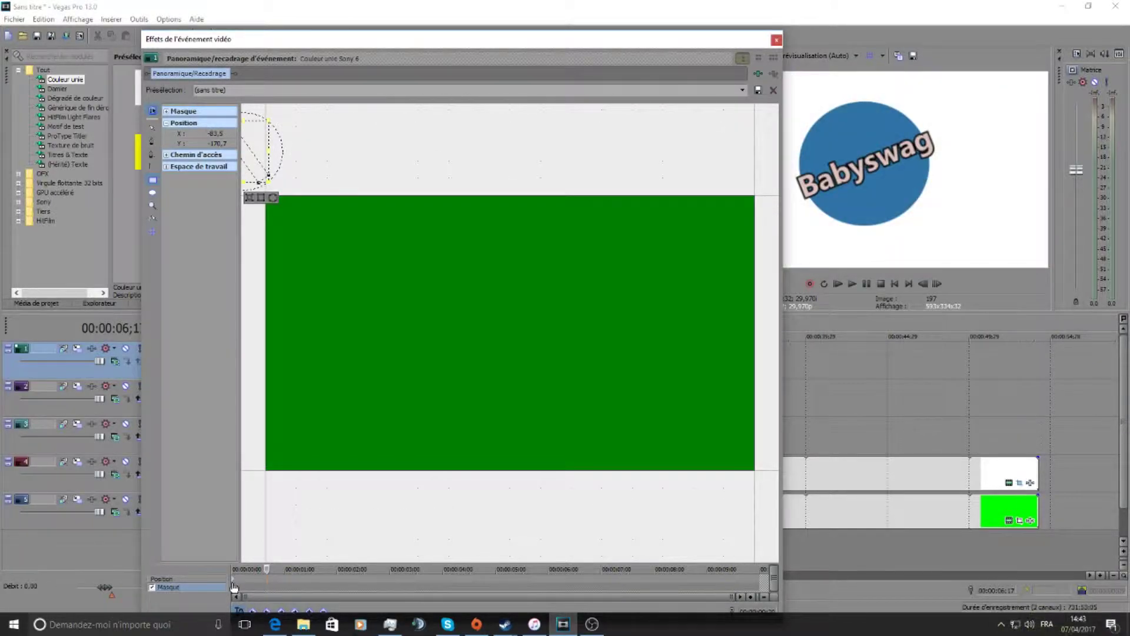
left_click_drag(250, 157, 498, 342)
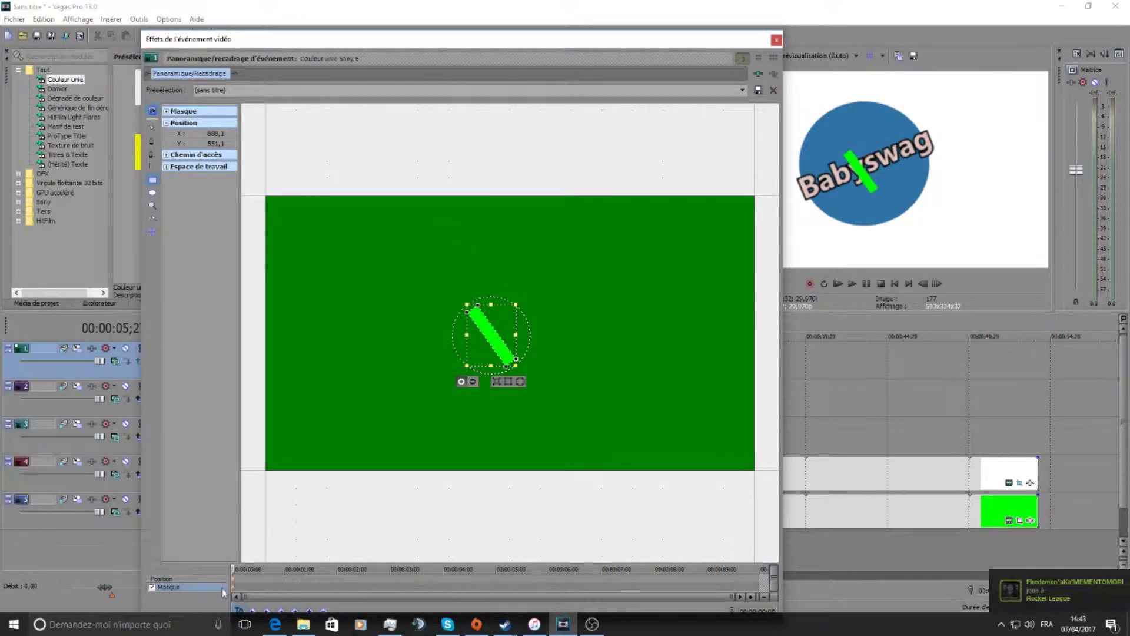
left_click_drag(234, 594, 256, 585)
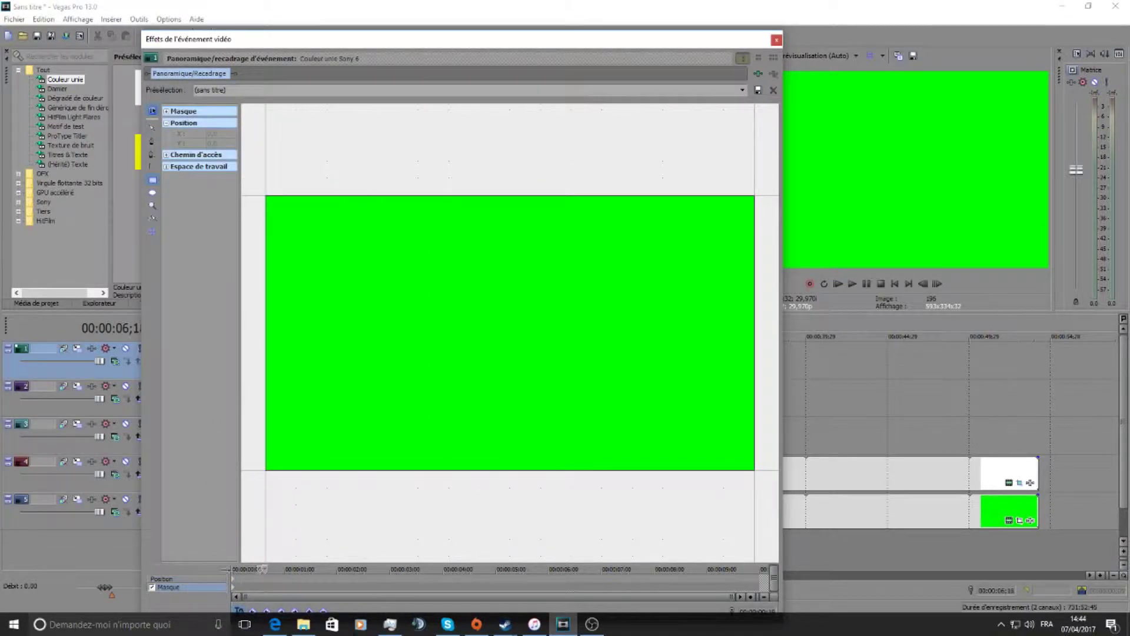
- Draw a narrow upright rectangular mask and place it outside the frame's upper-left corner
left_click_drag(262, 272, 774, 343)
left_click_drag(262, 306, 253, 148)
- Add a mask keyframe at 17 frames with the rectangle centred at about 920.7, 519.2, and one at 21 frames with it turned horizontal
left_click(261, 588)
left_click_drag(253, 140, 500, 317)
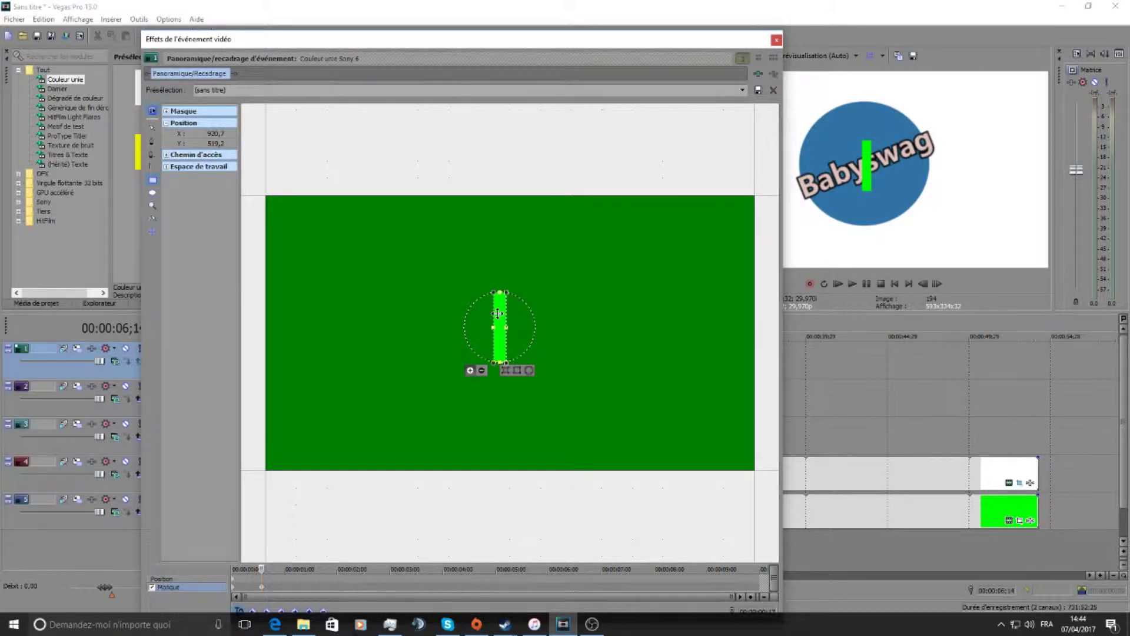
left_click(268, 586)
left_click_drag(486, 301, 478, 355)
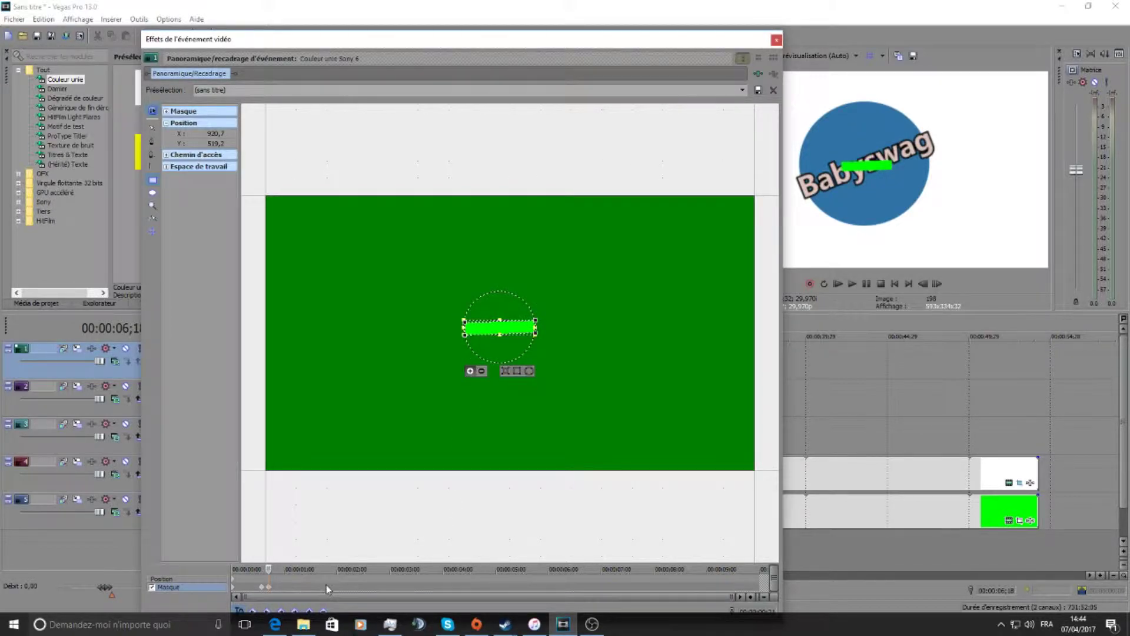
- Add a mask keyframe about 1 second 14 frames in, enlarging the rectangle over the whole frame, and close the window
left_click(309, 585)
left_click_drag(464, 328, 241, 327)
left_click_drag(534, 324, 545, 154)
left_click_drag(539, 338, 551, 518)
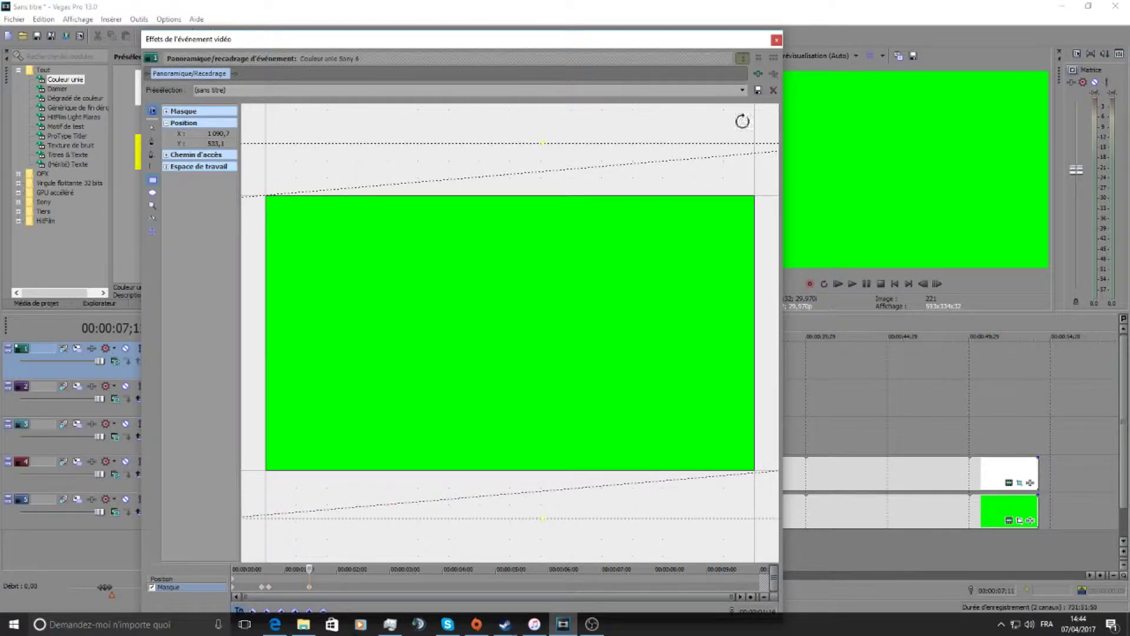
left_click(776, 40)
- Play from the start of the title event to check the reworked green mask animation
left_click(207, 327)
left_click(870, 285)
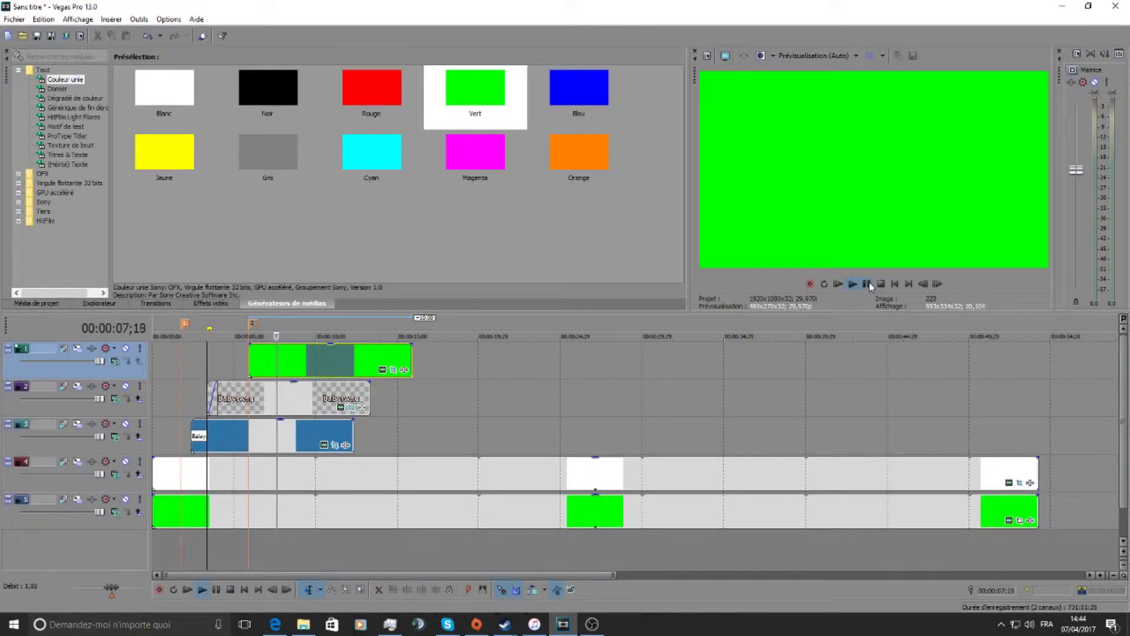
left_click(867, 284)
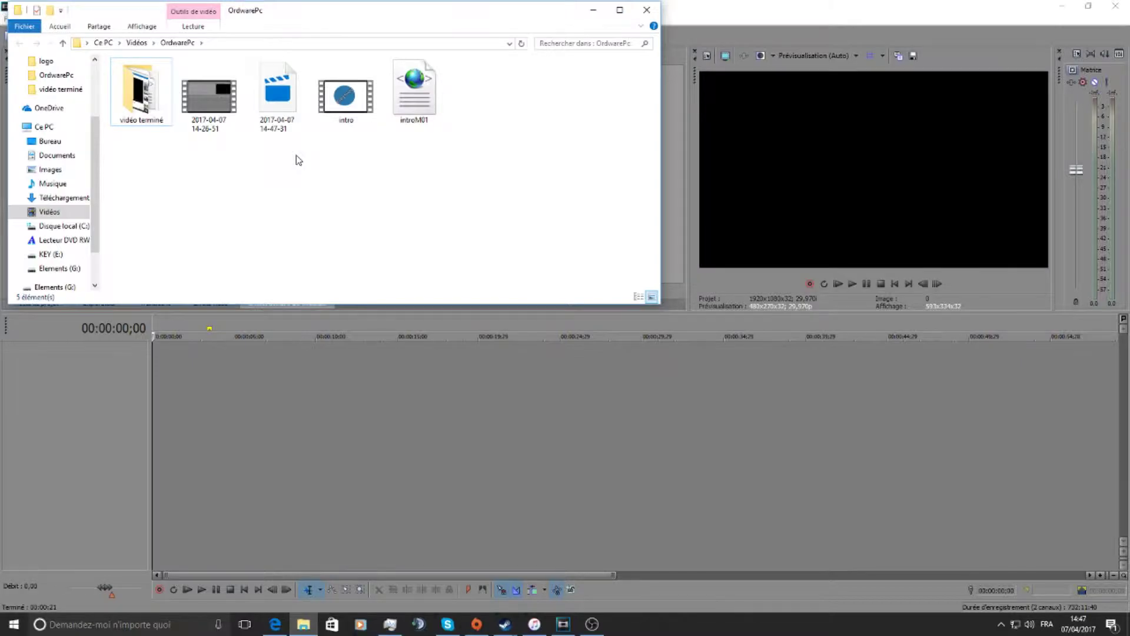
- Add the intro video from the OrdwarePc folder at the start of the empty timeline and decline the prompt about the added video
left_click(345, 94)
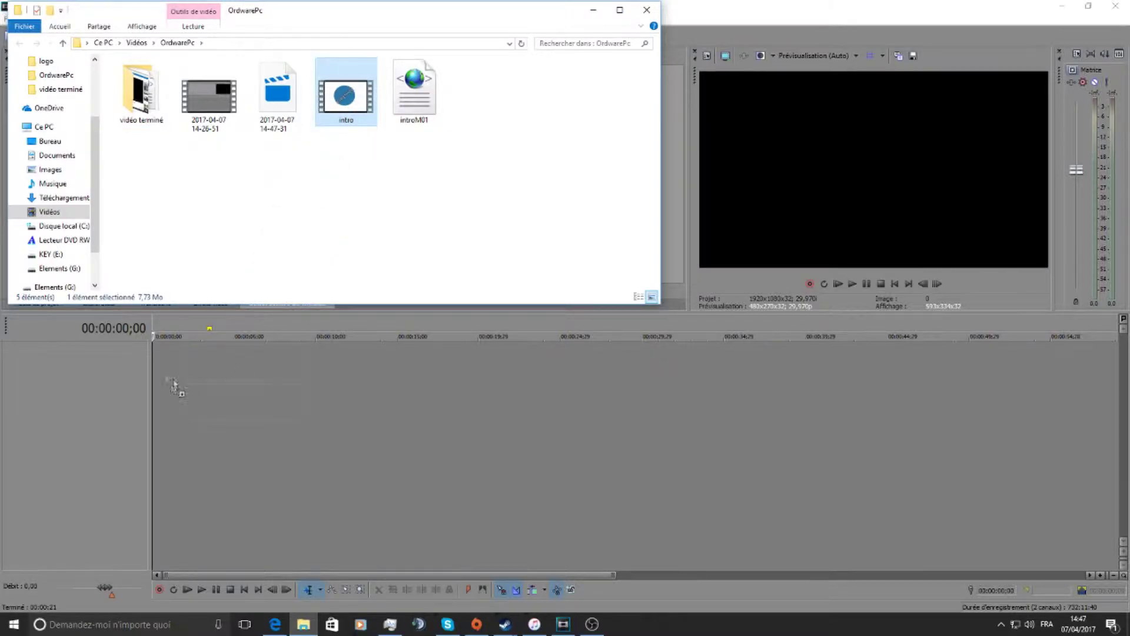
left_click_drag(152, 362, 153, 361)
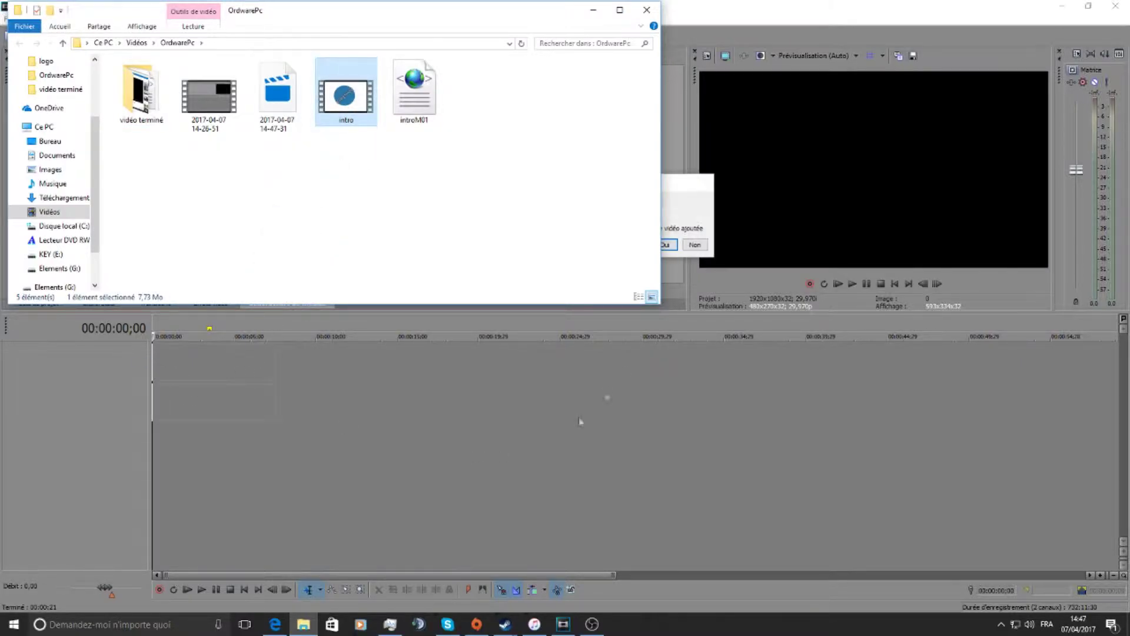
left_click(687, 226)
left_click(694, 245)
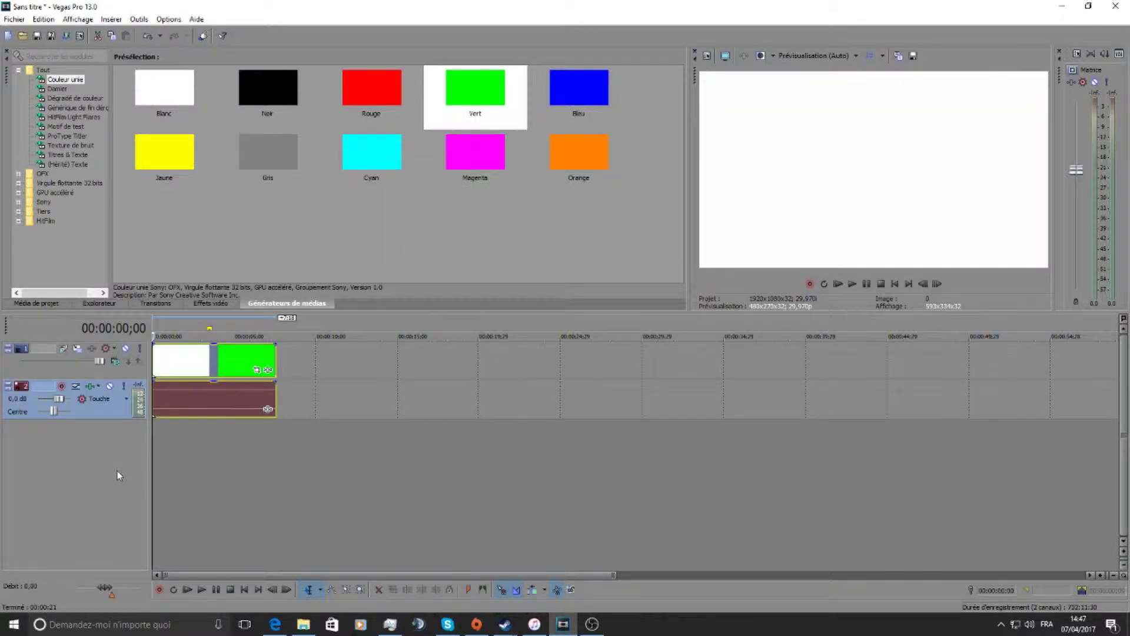
- Play the intro clip, return to its start and step back and forth between its first two frames
key("space")
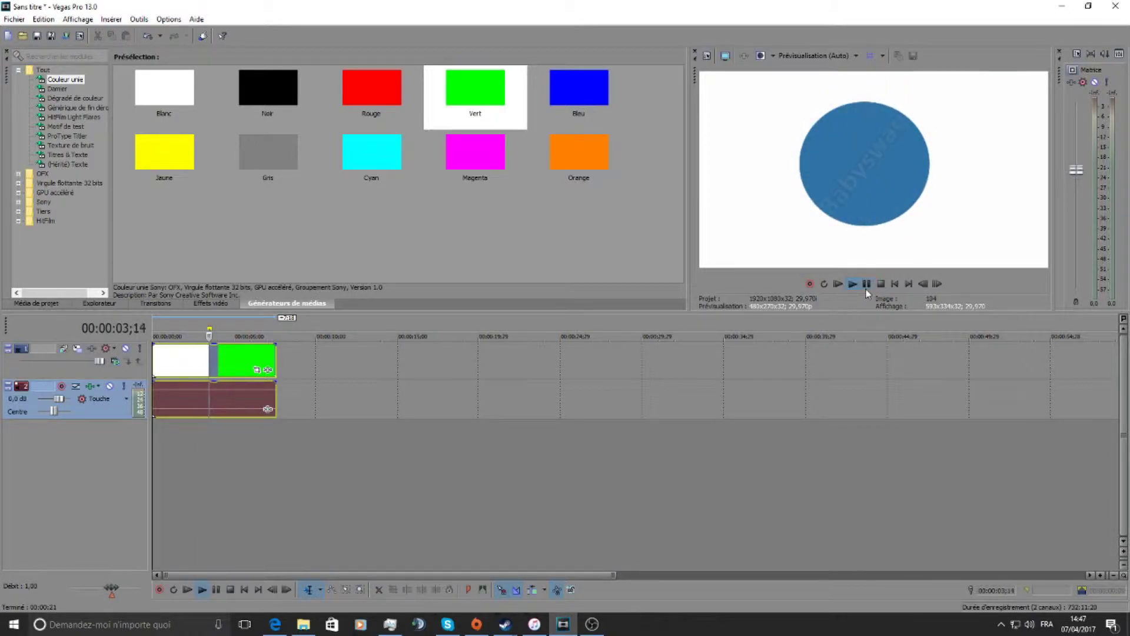
key("Return")
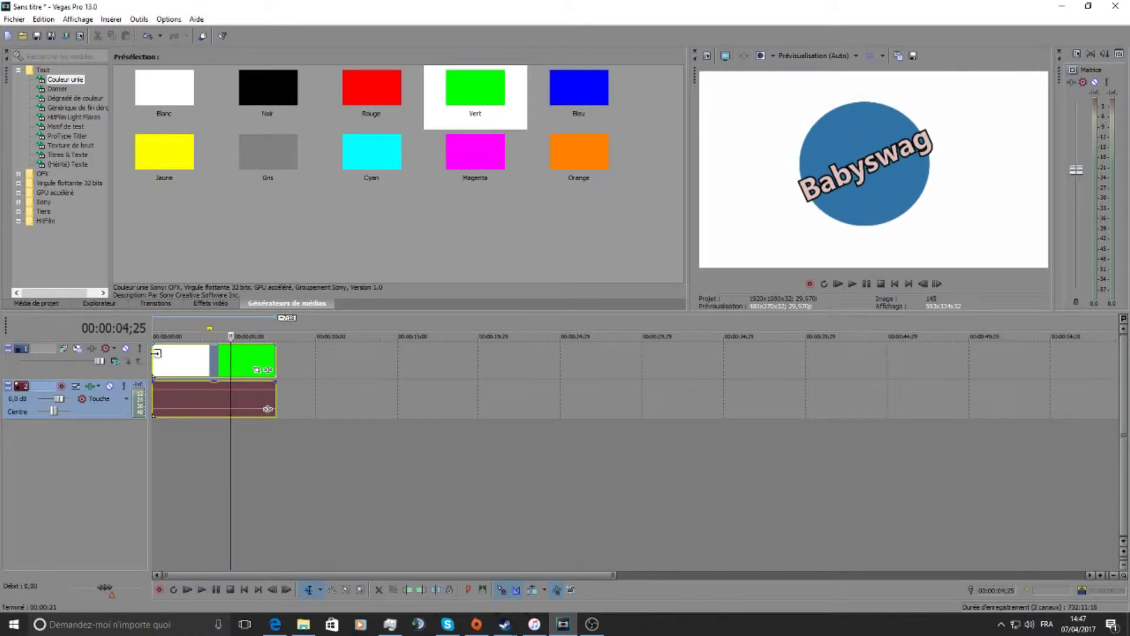
left_click(158, 329)
left_click(154, 327)
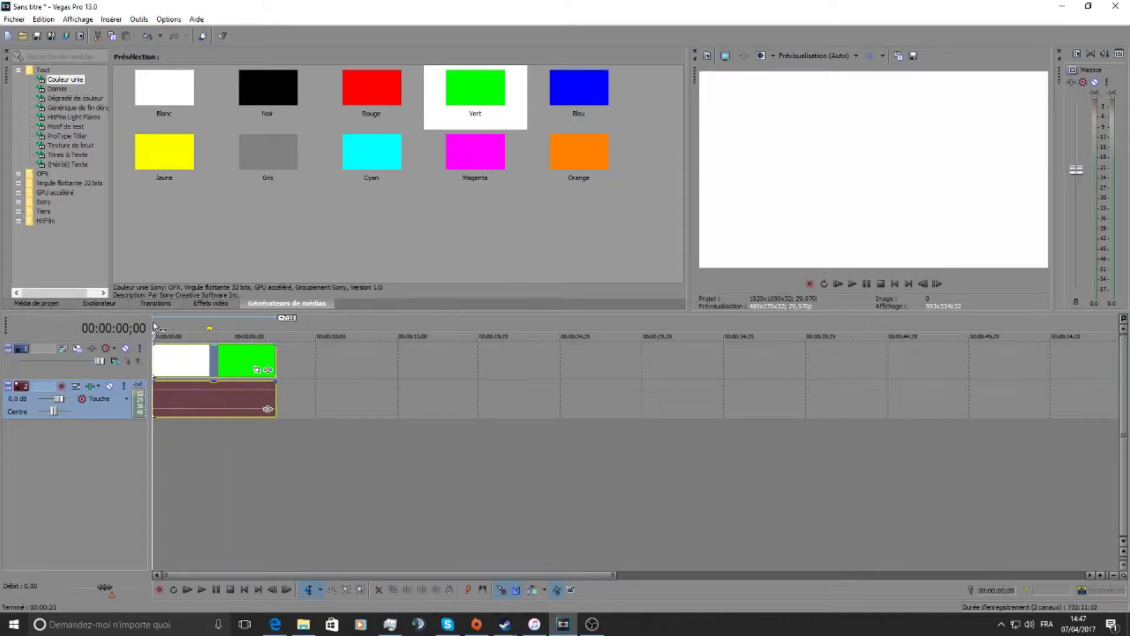
left_click(936, 284)
left_click(922, 283)
left_click(936, 284)
left_click(923, 284)
left_click(936, 283)
left_click(923, 284)
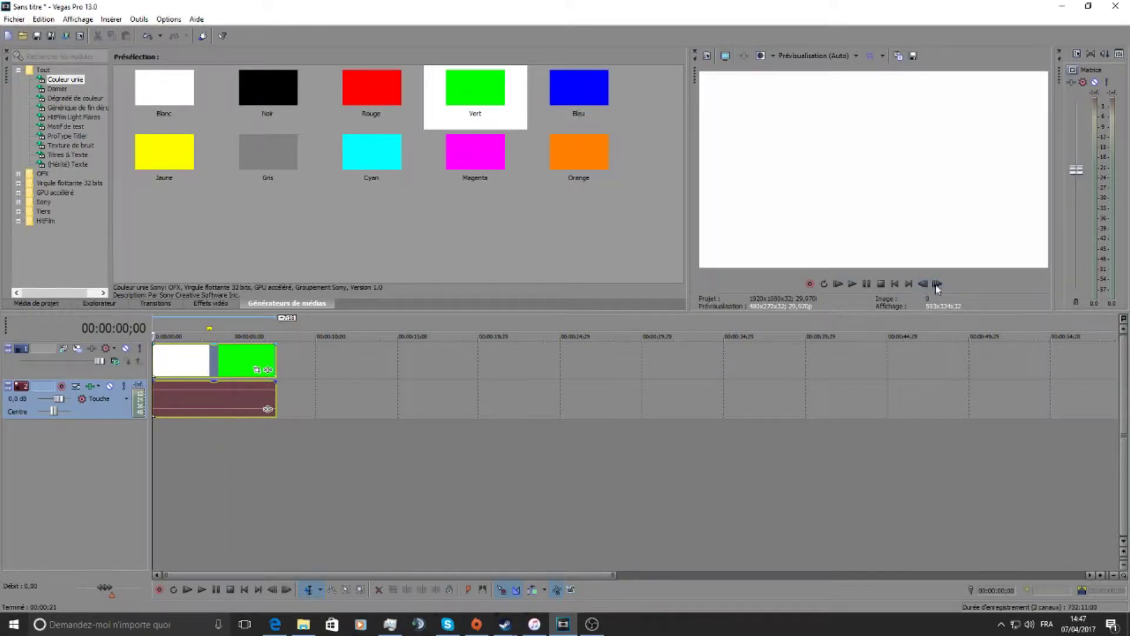
- Cut the white first frame off the intro clip and move the remaining clip to the timeline's start
left_click(937, 284)
scroll(156, 371, "up", 2)
scroll(156, 370, "up", 5)
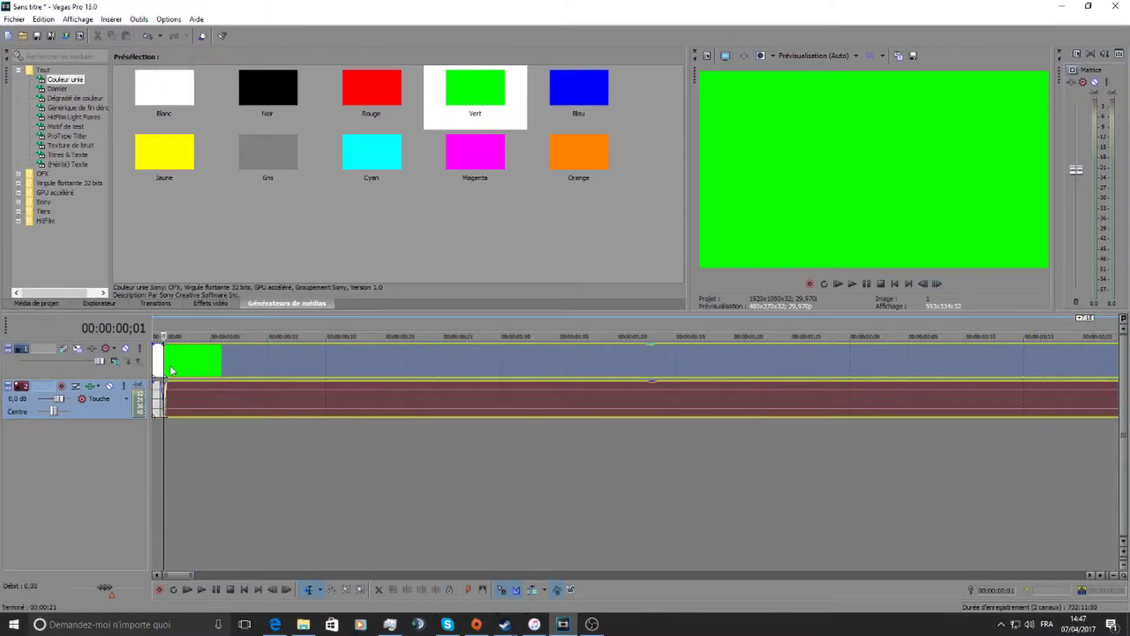
left_click(161, 363)
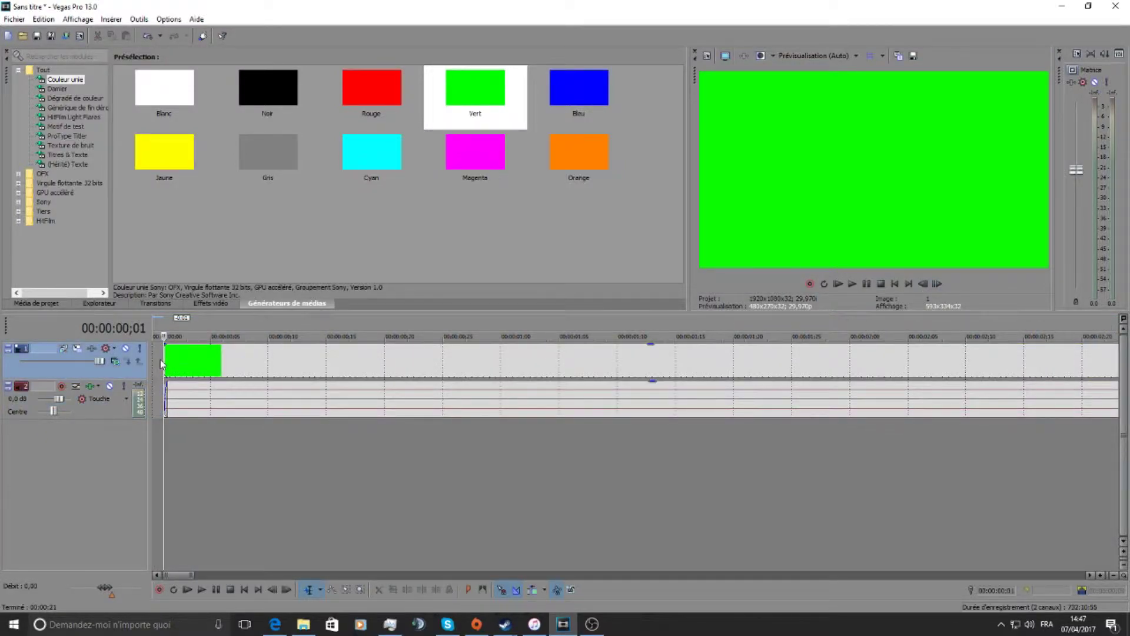
left_click_drag(195, 360, 183, 360)
scroll(241, 386, "down", 4)
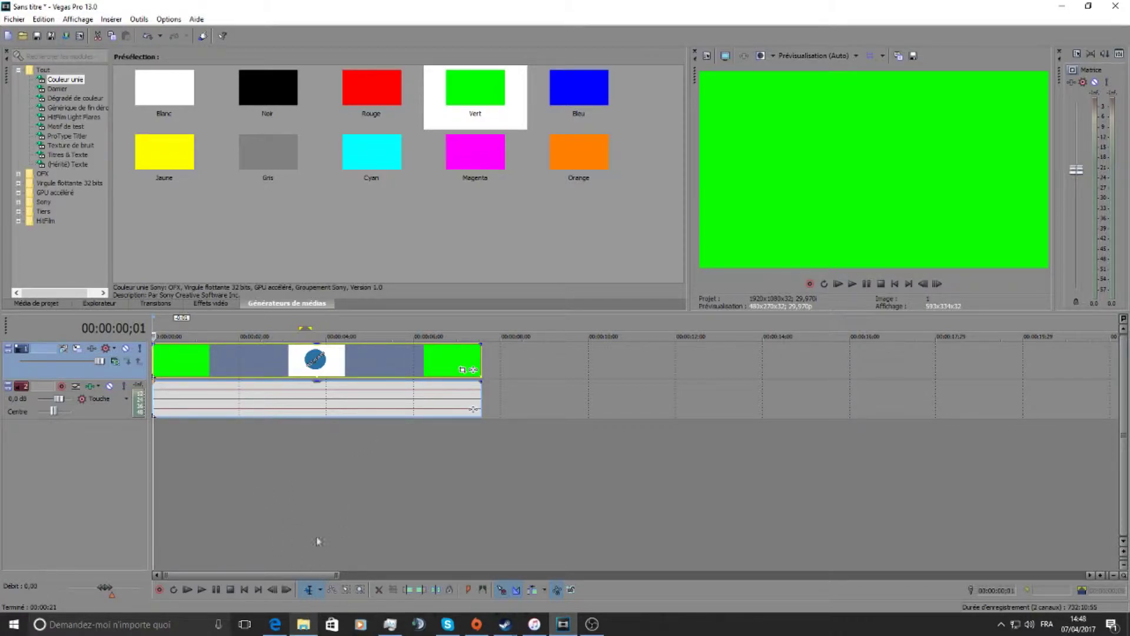
- Move the intro clip aside and add the "let's play Battelfield 1" video from the bf1 folder at the timeline's start, then close the folder window
left_click_drag(309, 365, 654, 365)
left_click(303, 625)
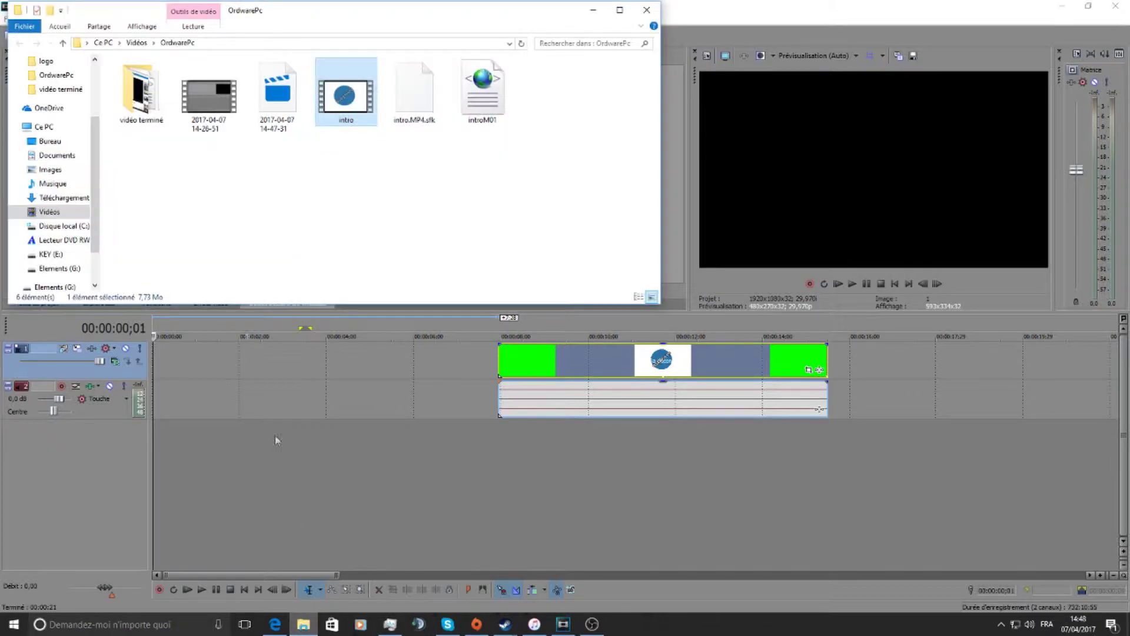
left_click(71, 212)
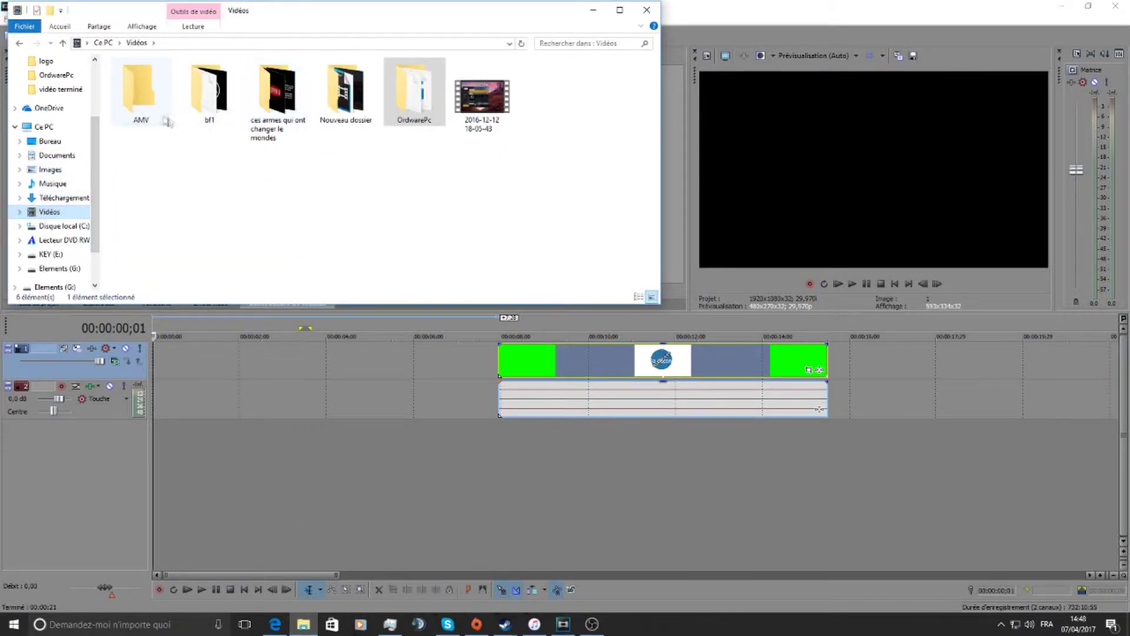
double_click(162, 118)
left_click(19, 43)
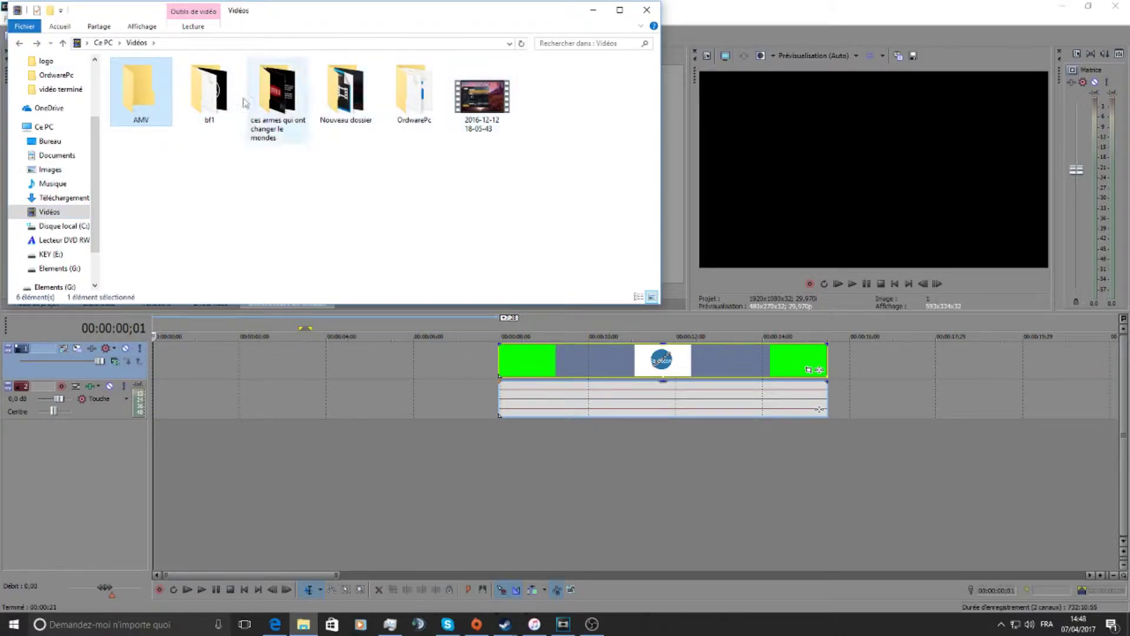
double_click(209, 91)
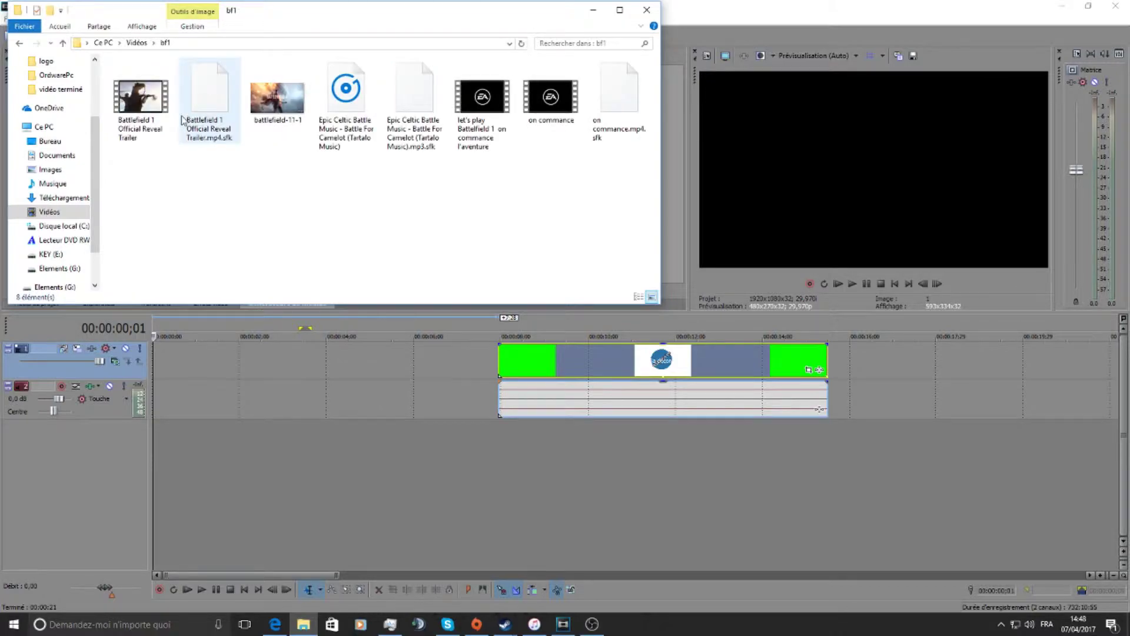
left_click_drag(486, 99, 155, 406)
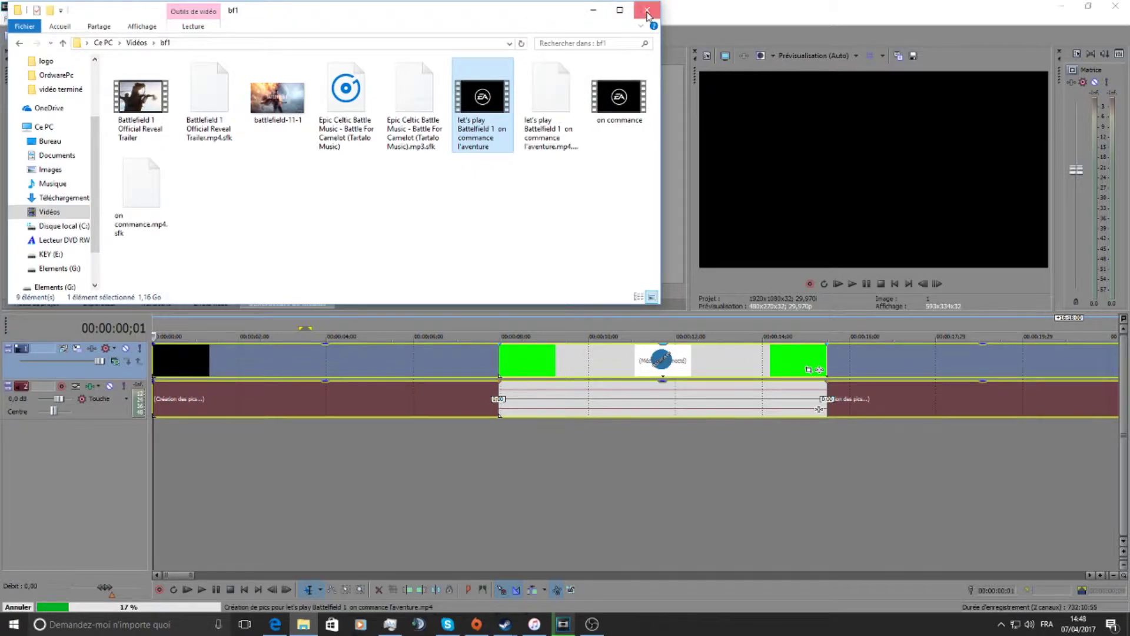
left_click(647, 13)
- Put the intro clip on a new video track above the let's play video and delete the intro's audio
right_click(83, 372)
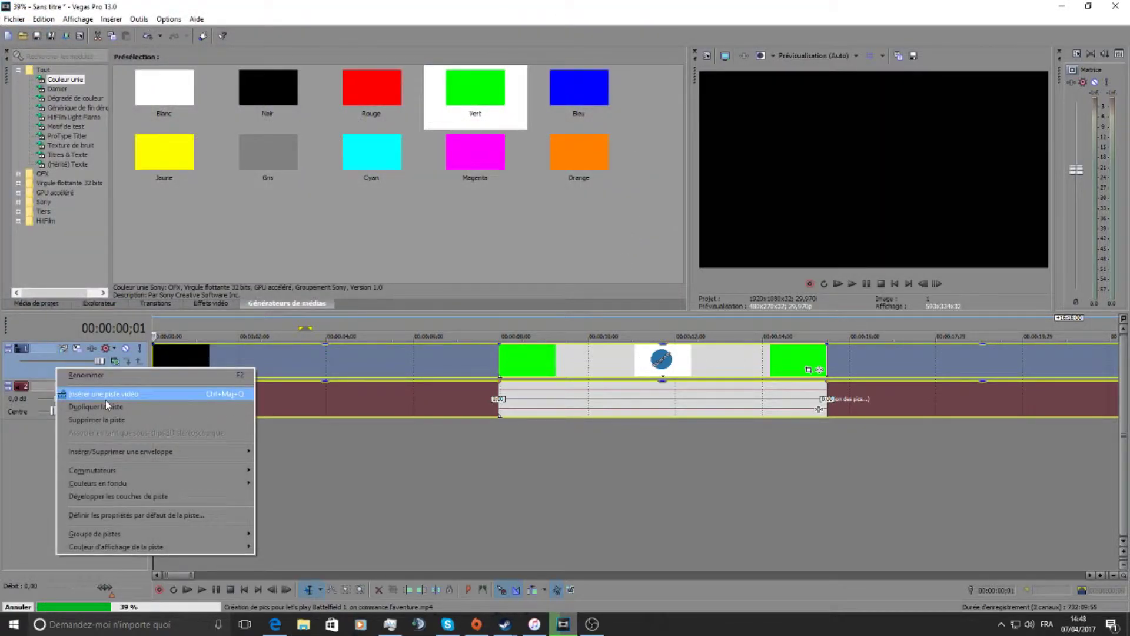
left_click(101, 392)
left_click_drag(274, 337, 200, 360)
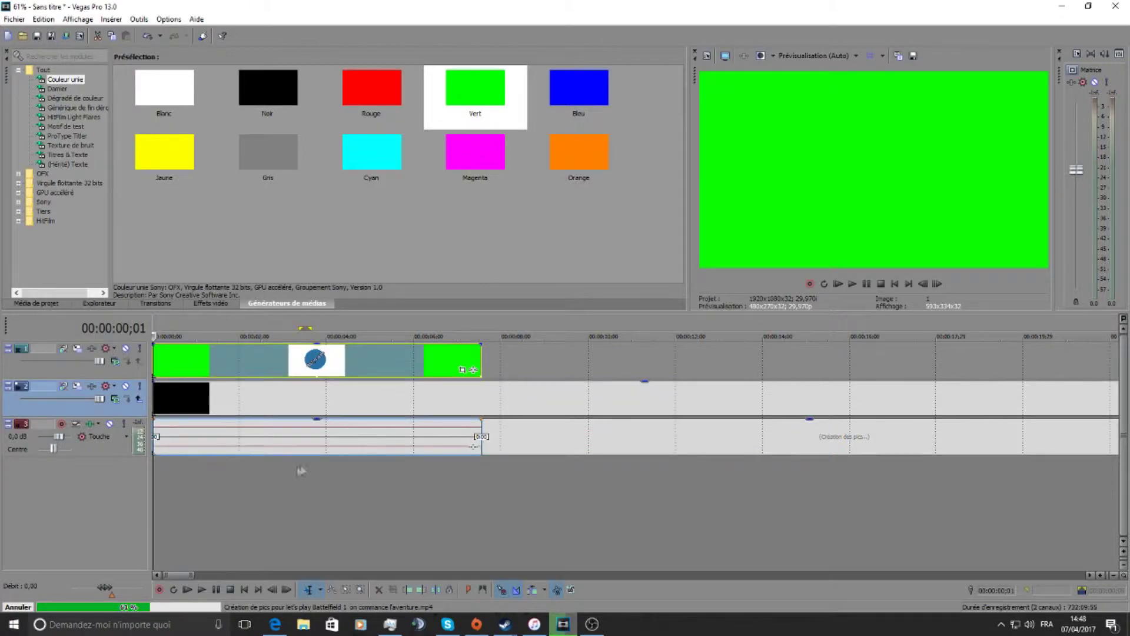
left_click(312, 448)
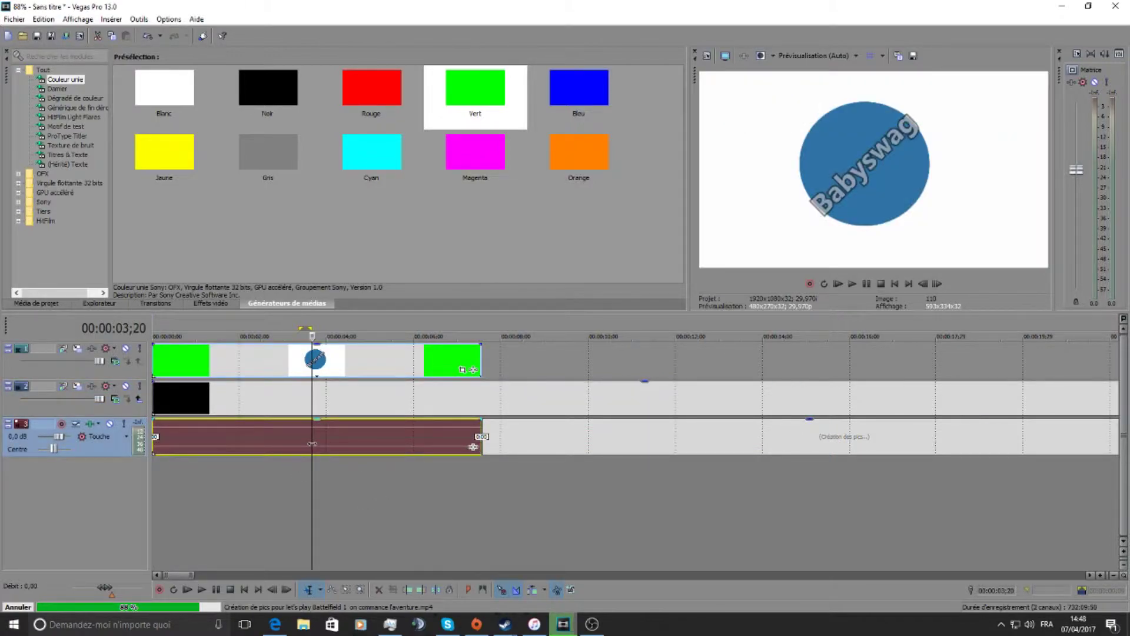
double_click(312, 443)
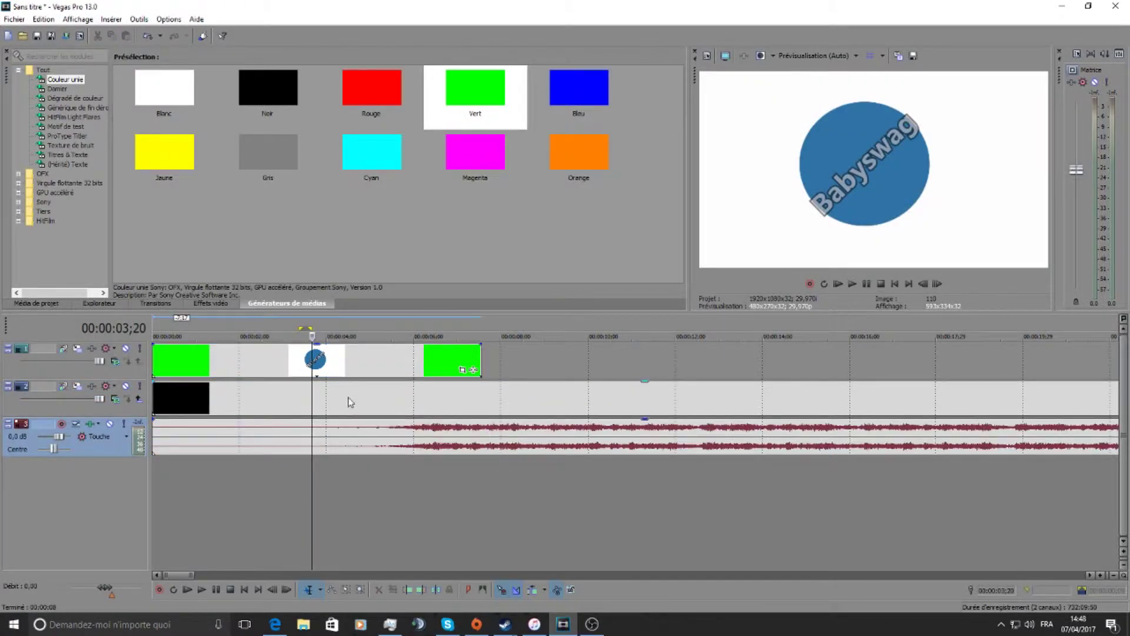
- Try the intro clip at several positions along its track while stepping through the let's play video for a transition point
left_click_drag(183, 356, 825, 347)
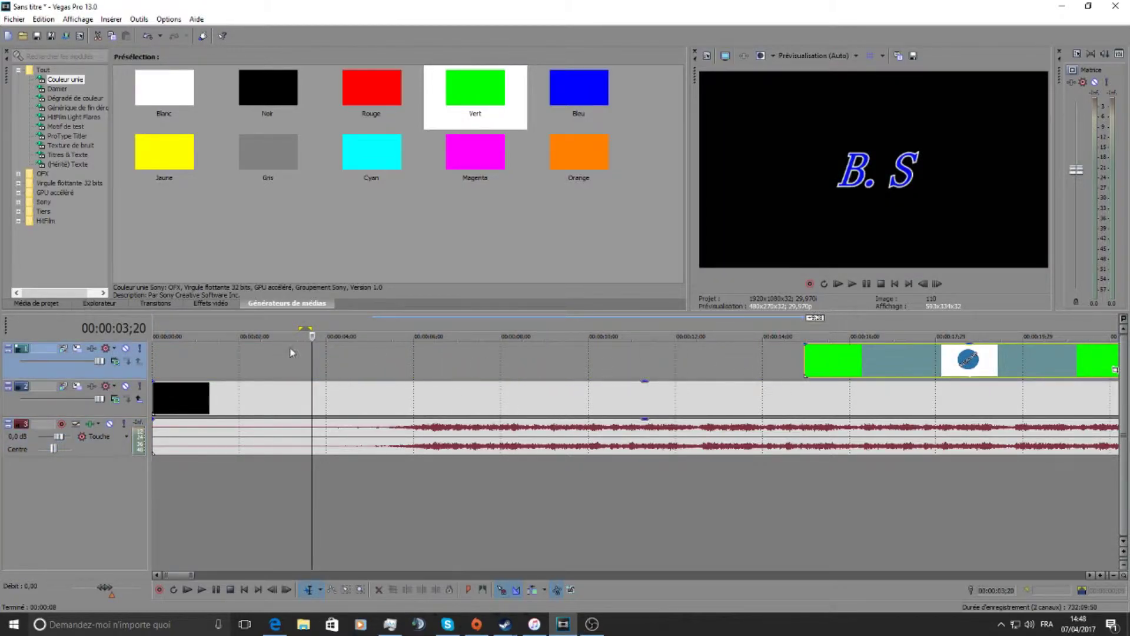
left_click(157, 329)
left_click(937, 284)
left_click(938, 284)
left_click_drag(938, 284, 938, 285)
left_click_drag(417, 426, 782, 419)
left_click(859, 360)
scroll(859, 361, "down", 2)
left_click_drag(746, 360, 967, 361)
left_click_drag(938, 285, 938, 285)
scroll(893, 370, "down", 3)
left_click_drag(589, 360, 376, 359)
- Set the playhead at 00:00:37;11, where the game menu follows the Battlefield 1 title, and move the intro clip to start there
left_click(763, 439)
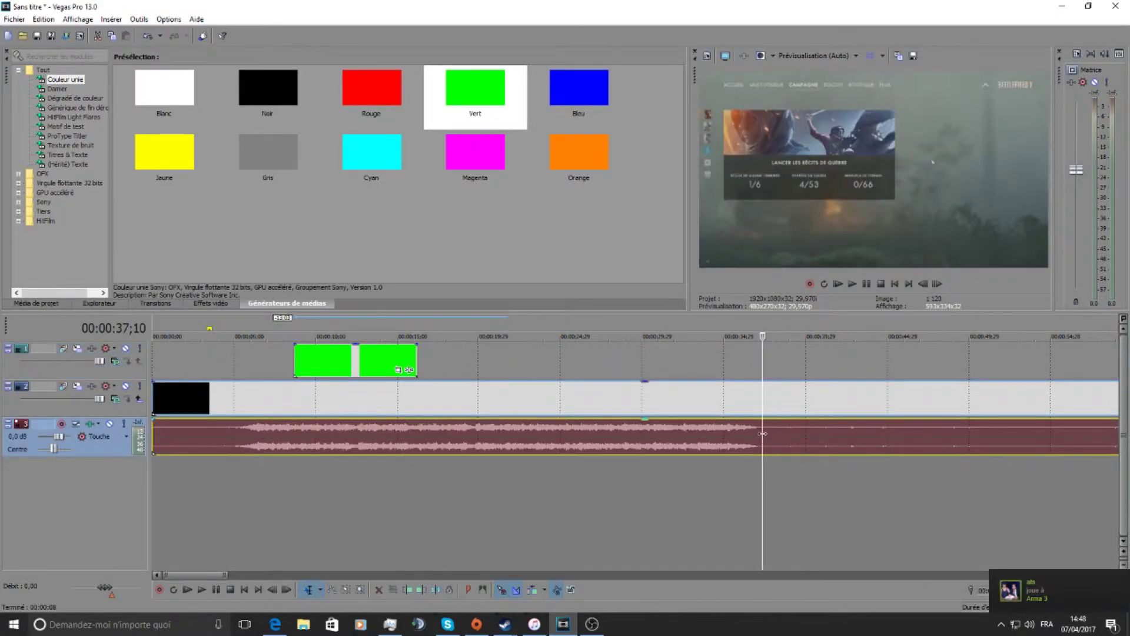
left_click(737, 438)
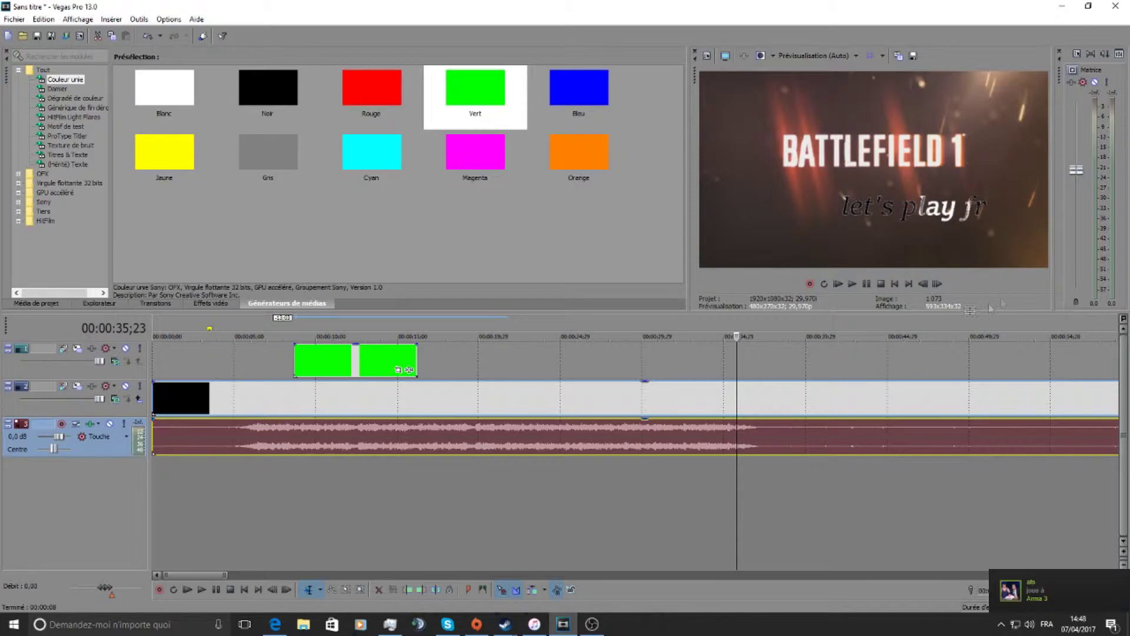
left_click_drag(937, 285, 938, 285)
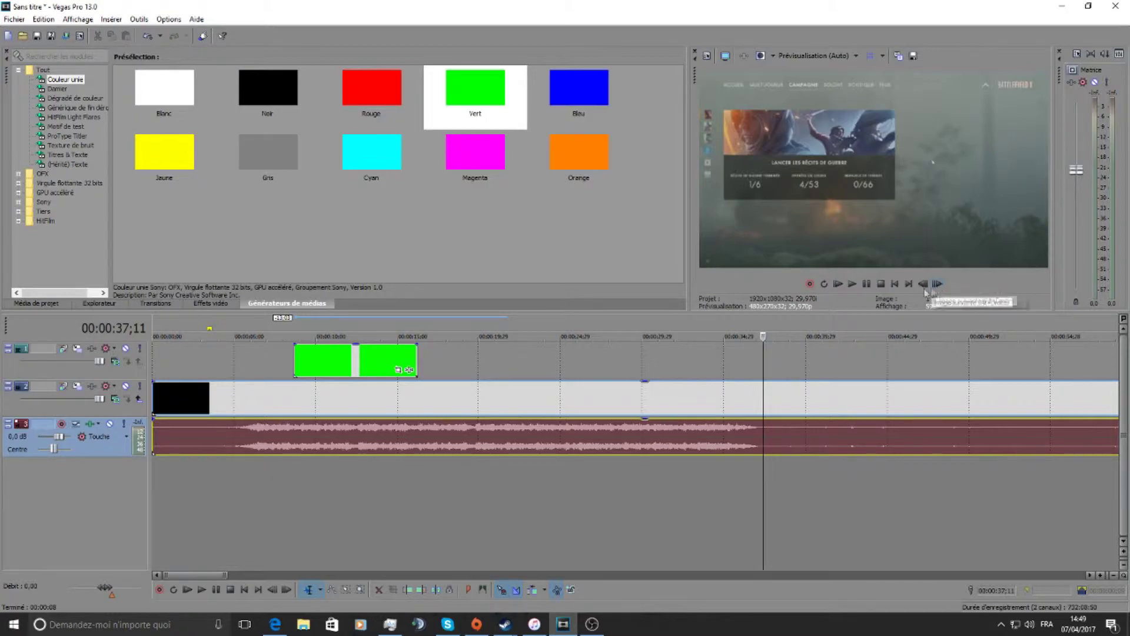
left_click_drag(342, 366, 808, 367)
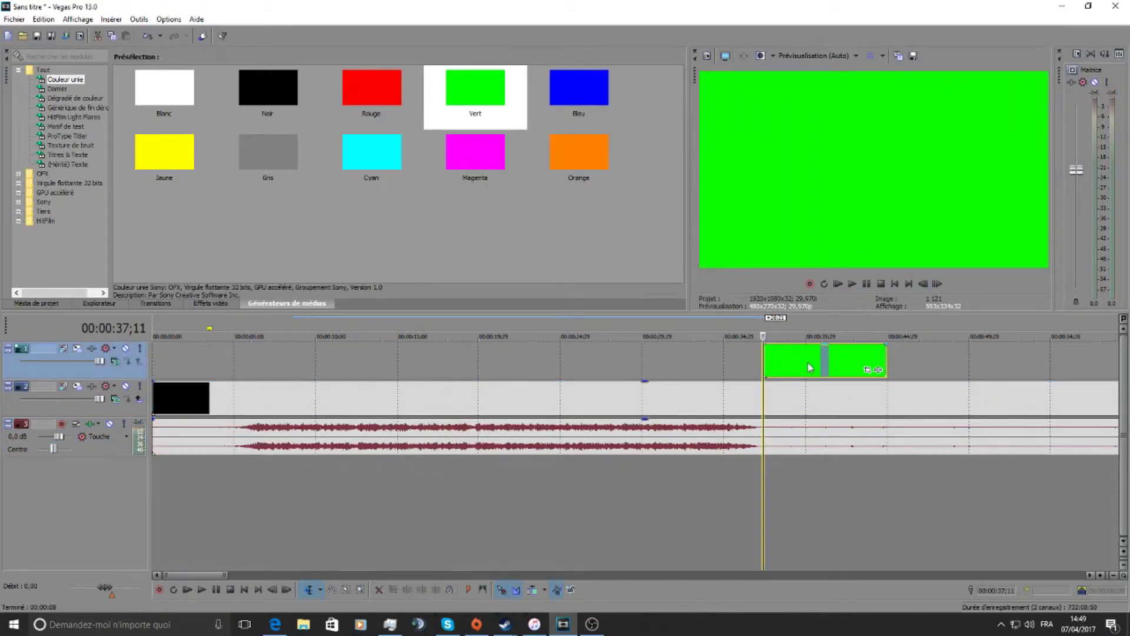
- Add the Incrustation en chrominance Sony effect to the intro clip on the top video track
left_click(878, 370)
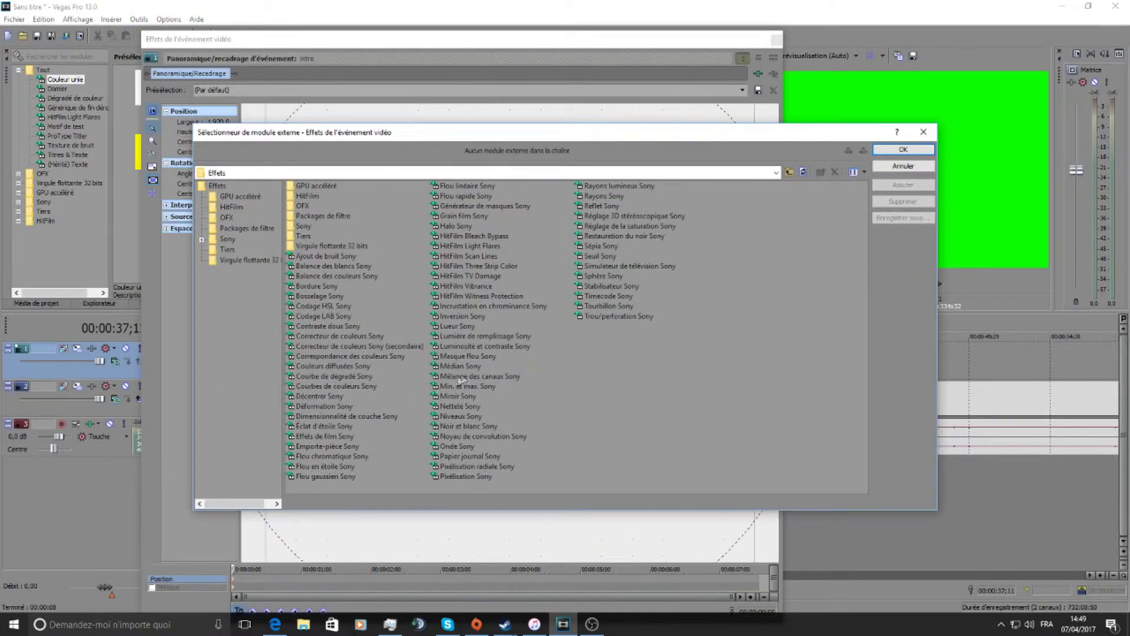
left_click(504, 306)
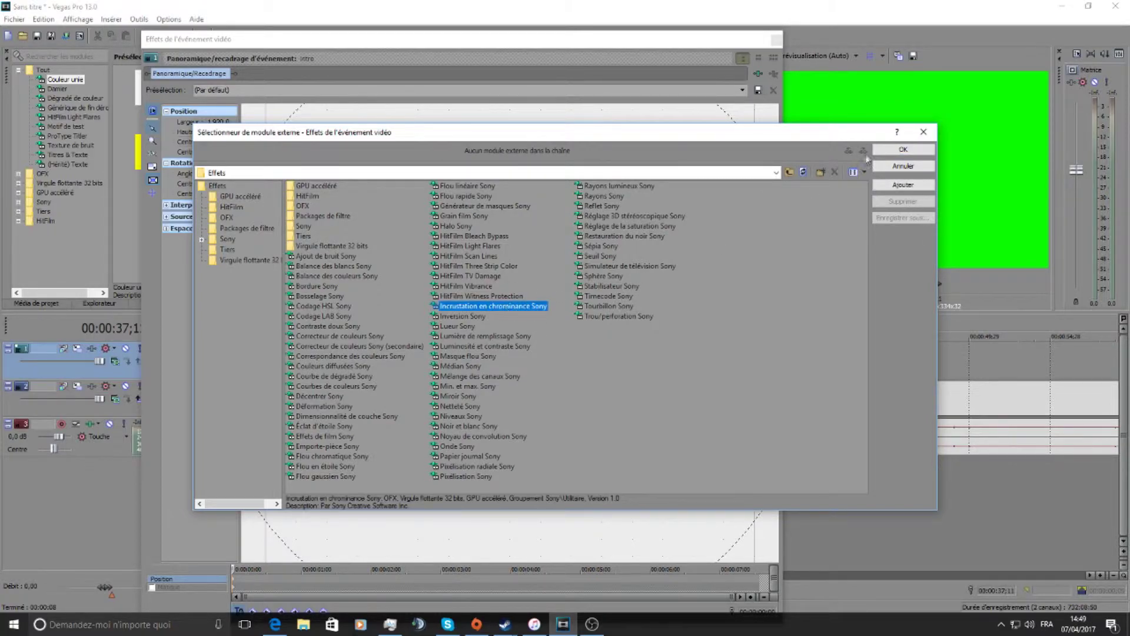
left_click(883, 151)
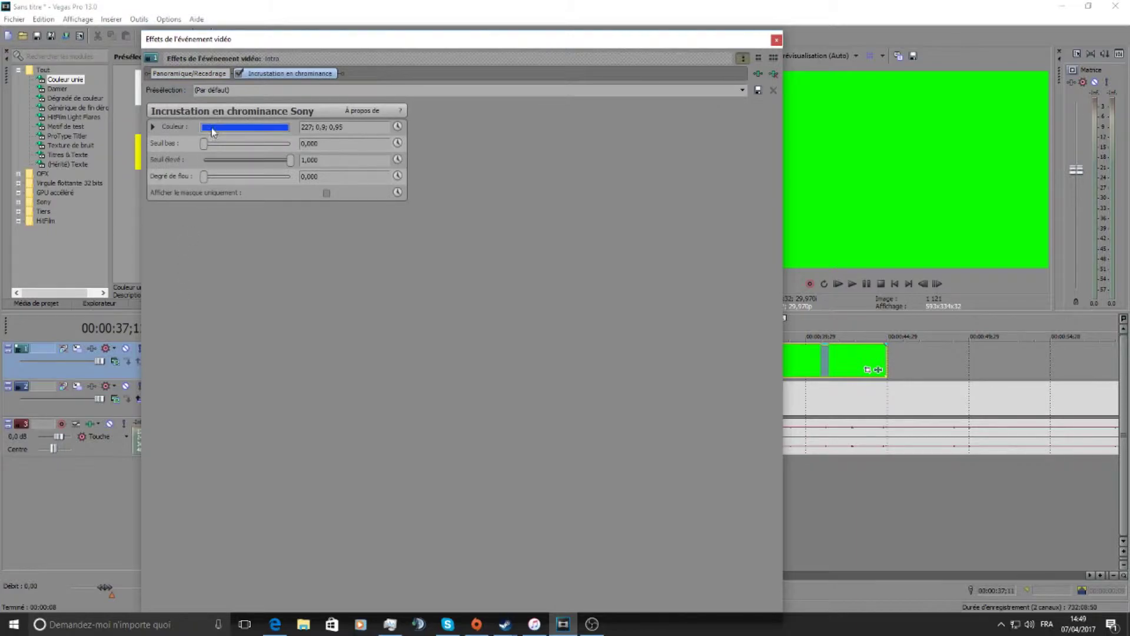
- Set the chroma key colour to a fully saturated, bright green with a hue of about 118, and close the effects window
left_click(213, 127)
left_click_drag(284, 199, 284, 228)
left_click_drag(257, 162, 290, 160)
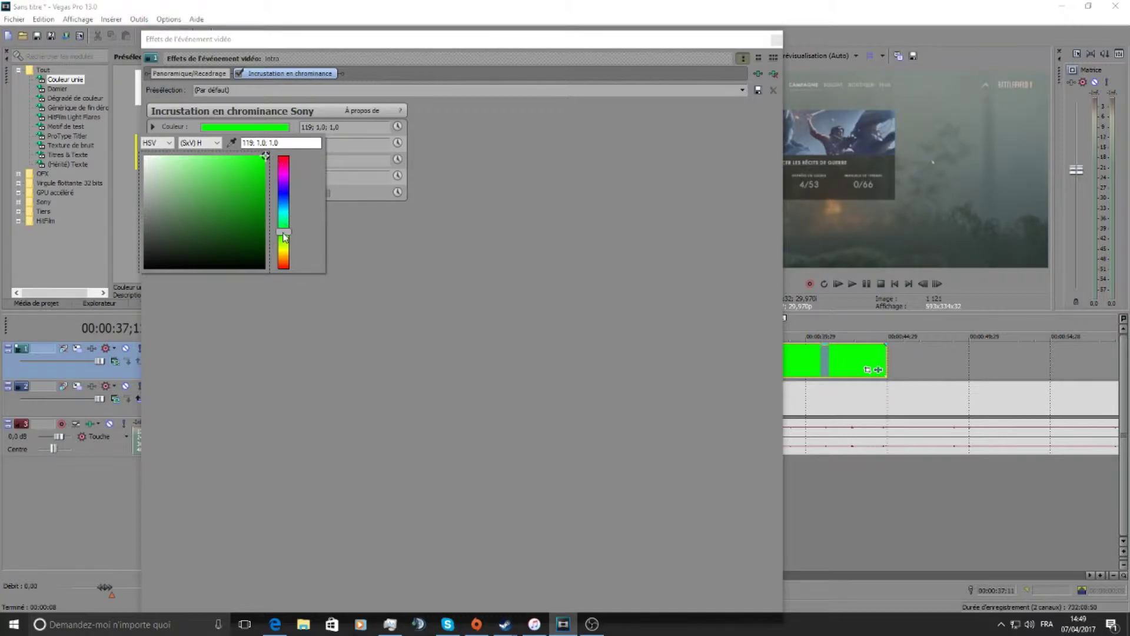
left_click(777, 40)
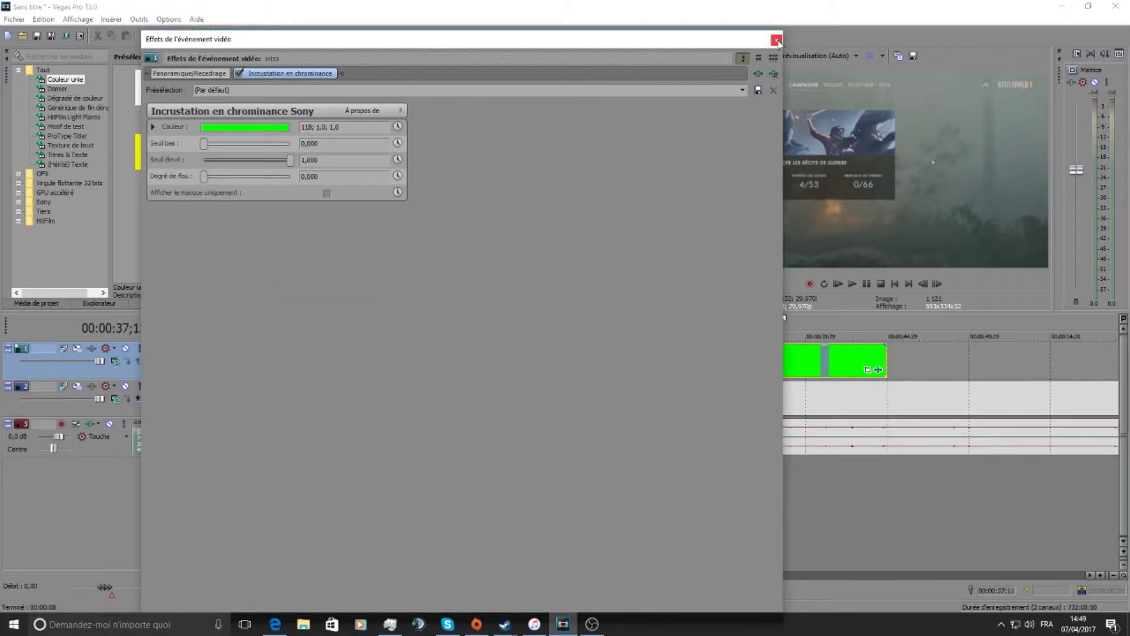
left_click(777, 40)
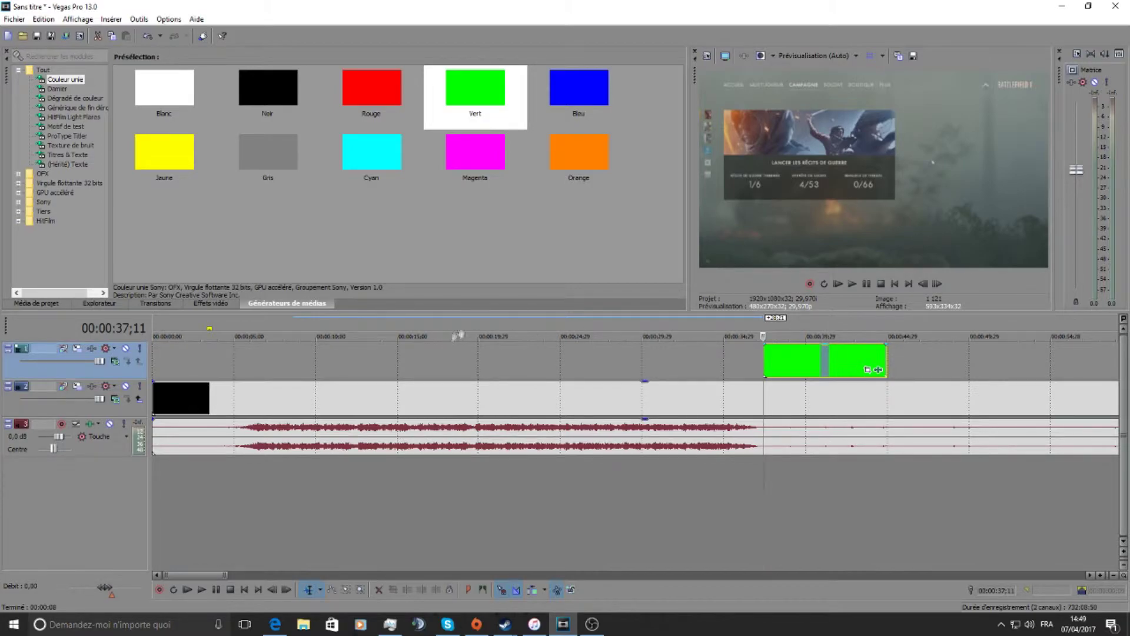
- Play the timeline through the intro clip to preview the keyed transition over the let's play video, pausing just after it ends
left_click(867, 286)
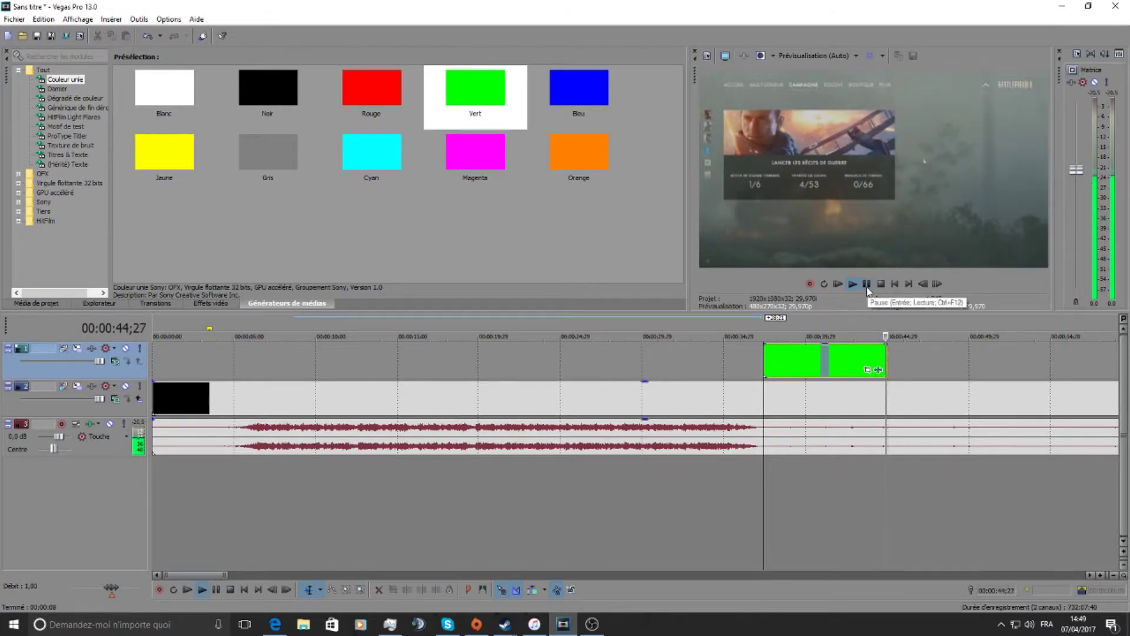
left_click(866, 287)
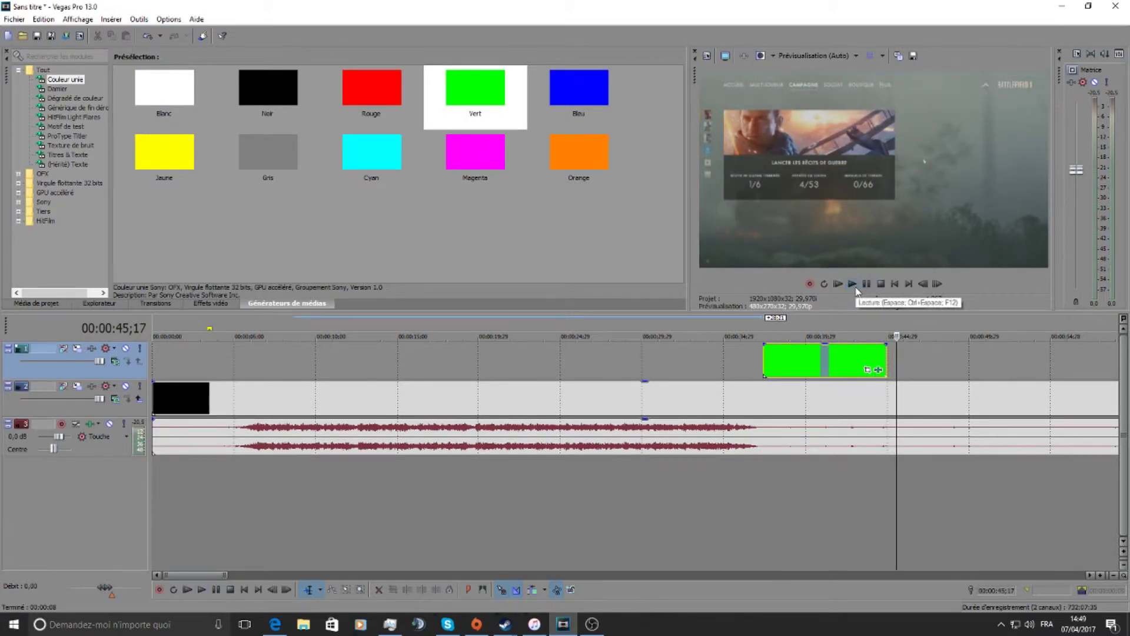